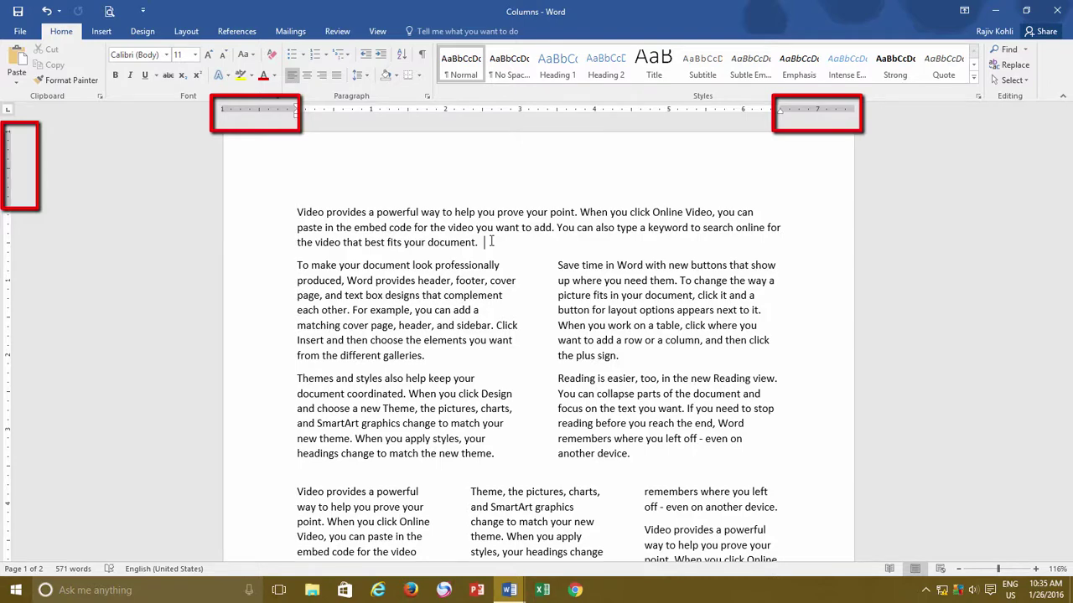
Step: Examine the page margins in the Columns document and compare them with the Project Report and Cover Page With Drawing Objects documents
scroll(452, 335, "down", 10)
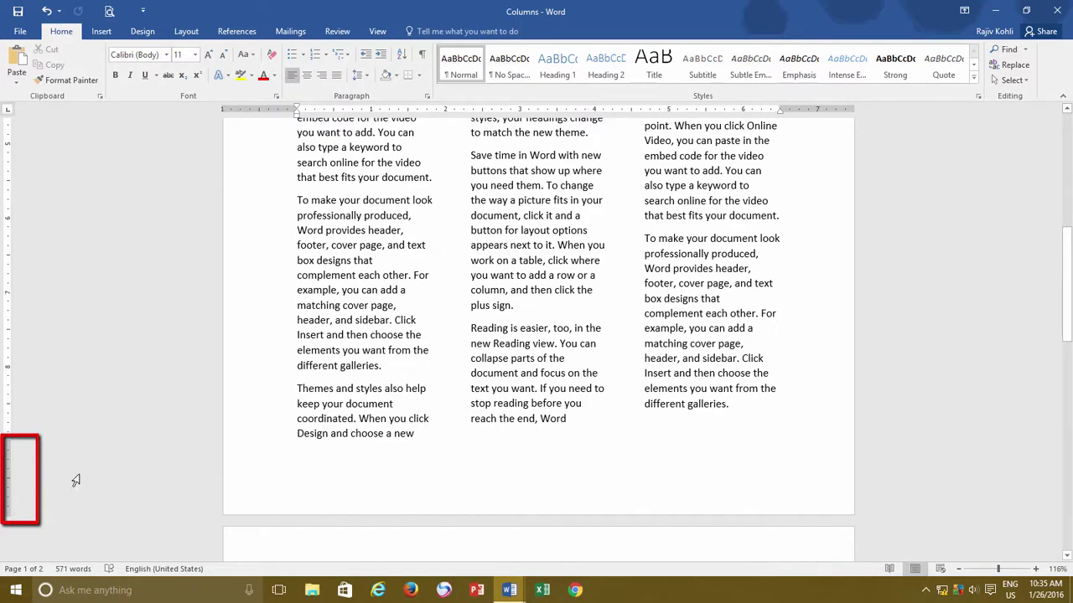
scroll(323, 370, "up", 2)
scroll(323, 369, "up", 9)
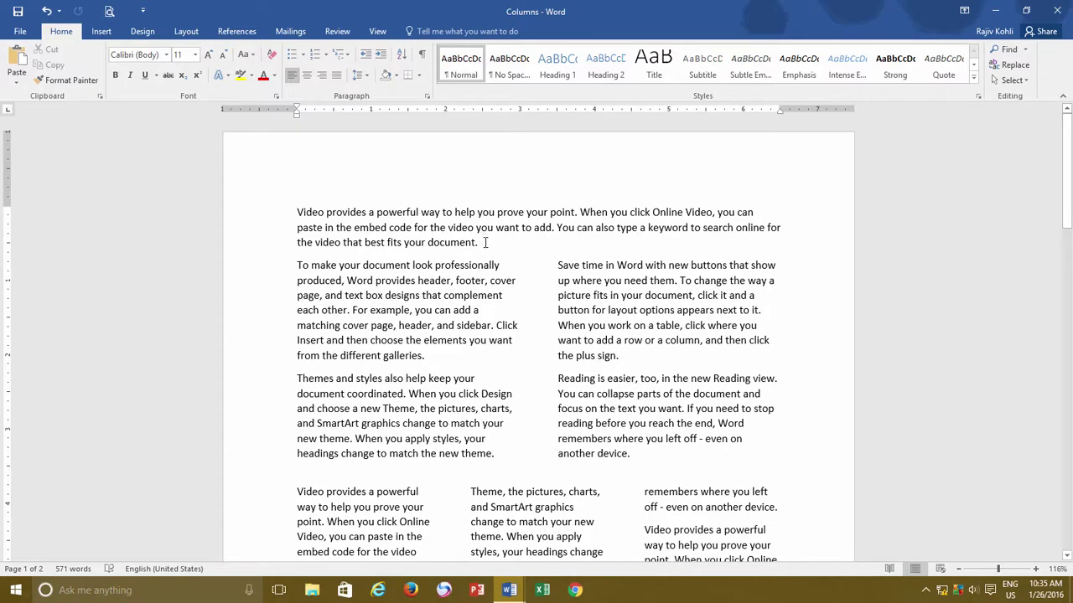
left_click(510, 590)
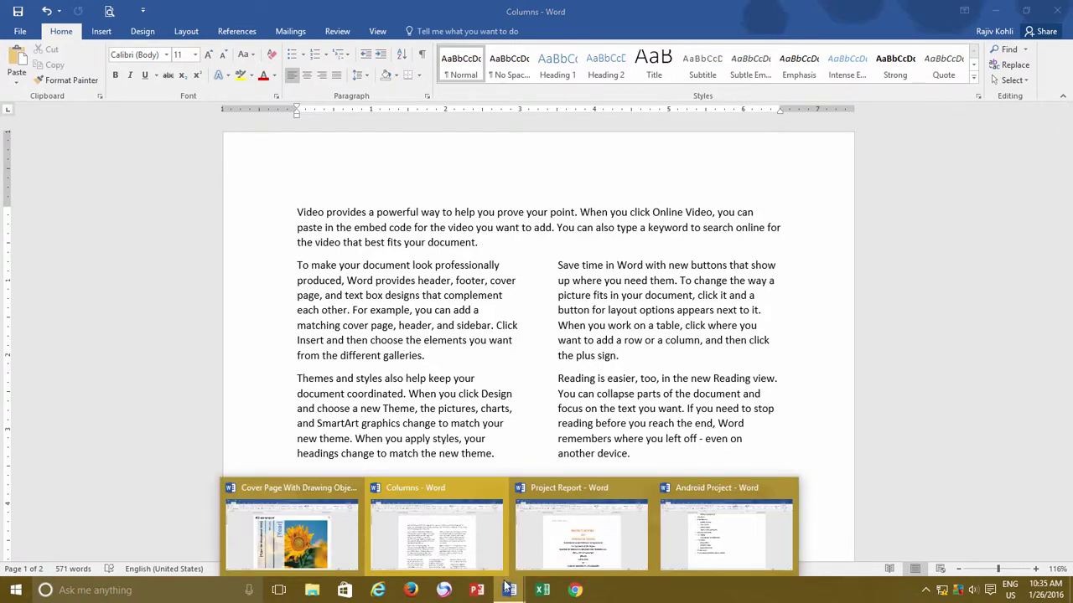
left_click(545, 544)
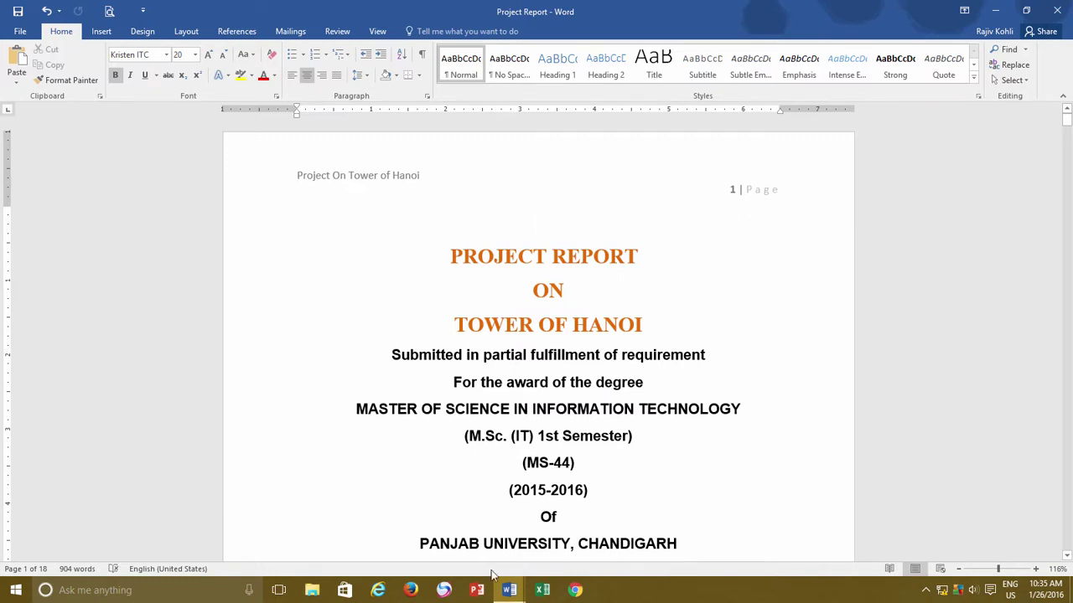
left_click(510, 590)
left_click(290, 528)
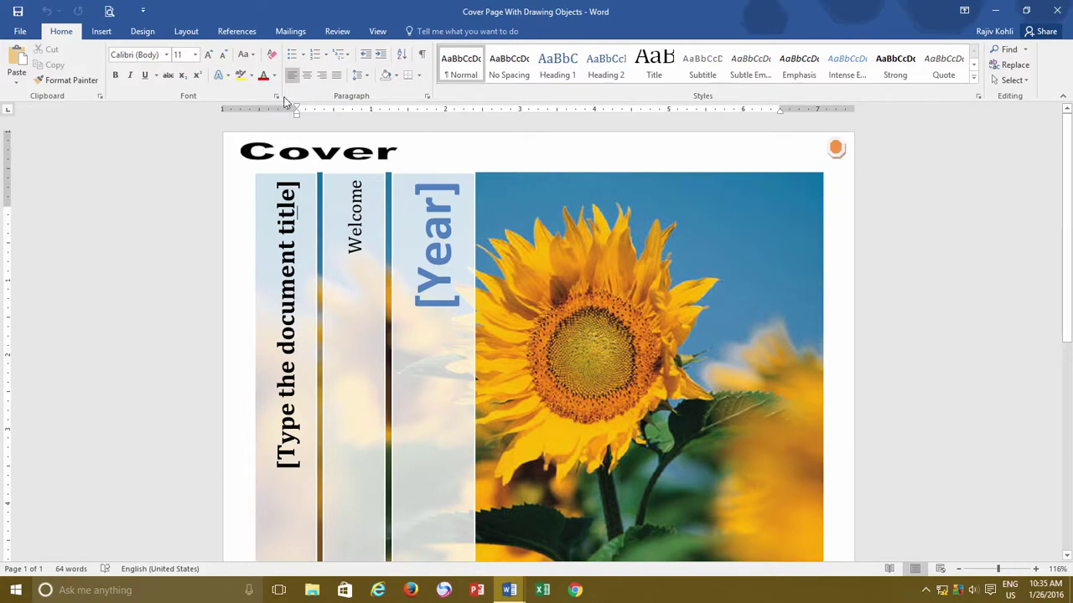
Step: Create a new blank document
left_click(20, 31)
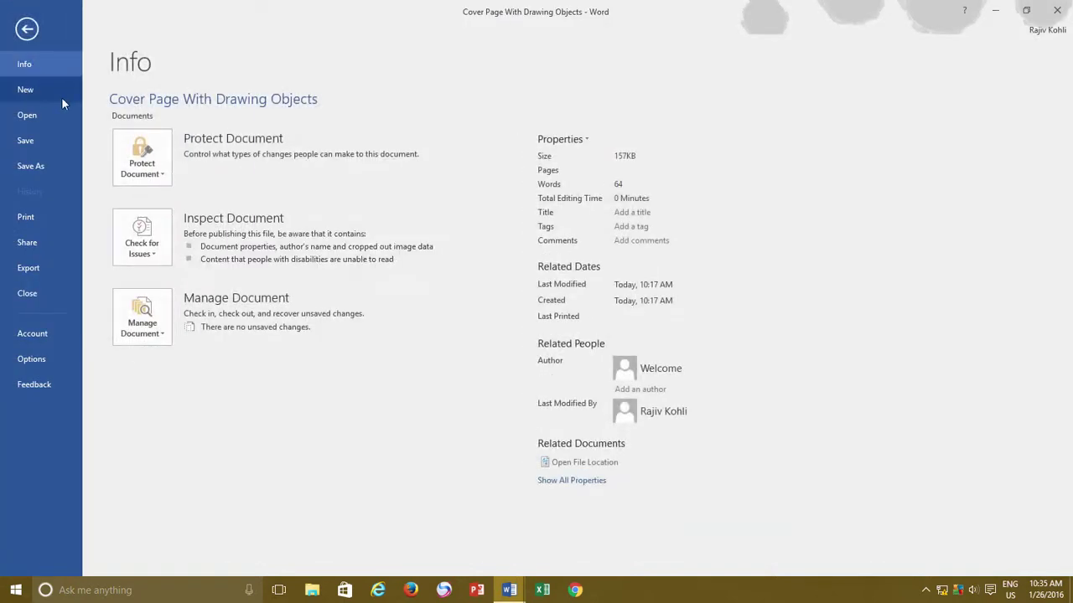
left_click(62, 93)
left_click(189, 214)
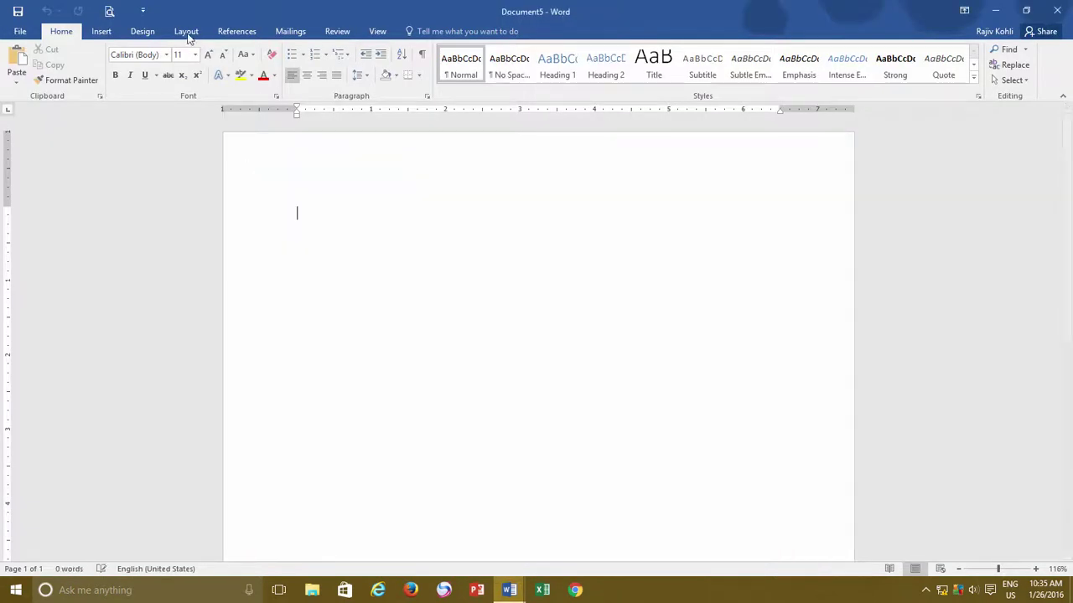
Step: Look over the preset margin choices for the blank document and leave them without applying any
left_click(186, 31)
left_click(10, 74)
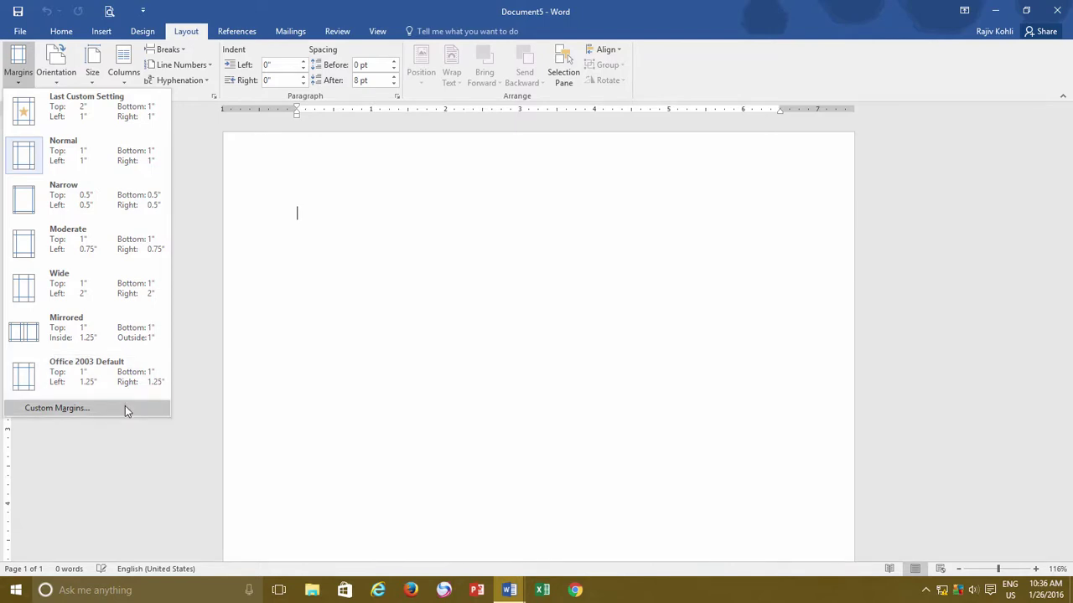
left_click(397, 414)
Step: Switch to the Android Project document and open its custom margin settings
mouse_move(517, 595)
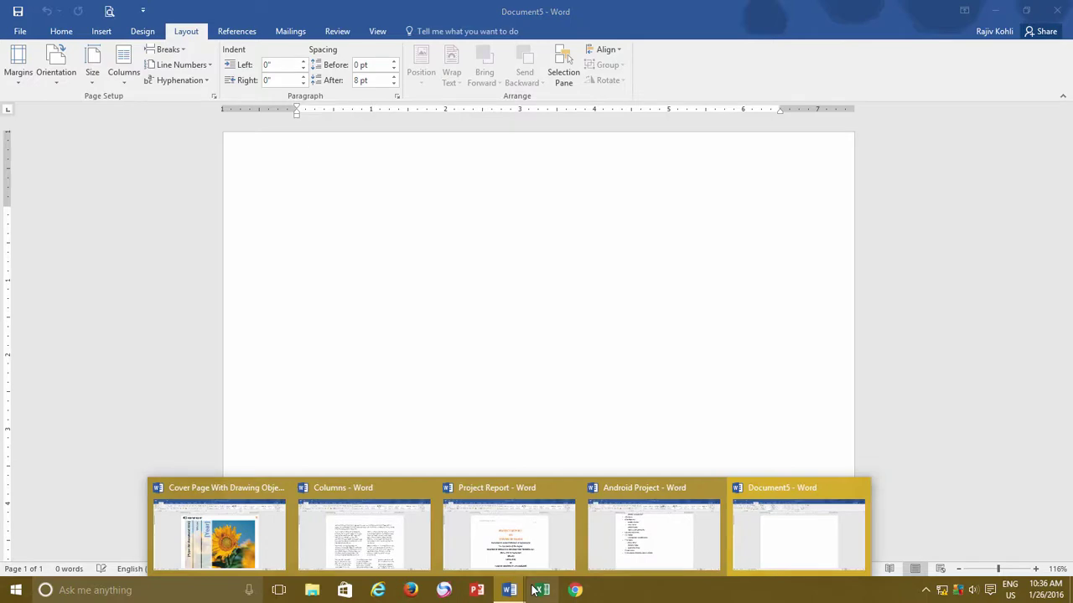
left_click(617, 545)
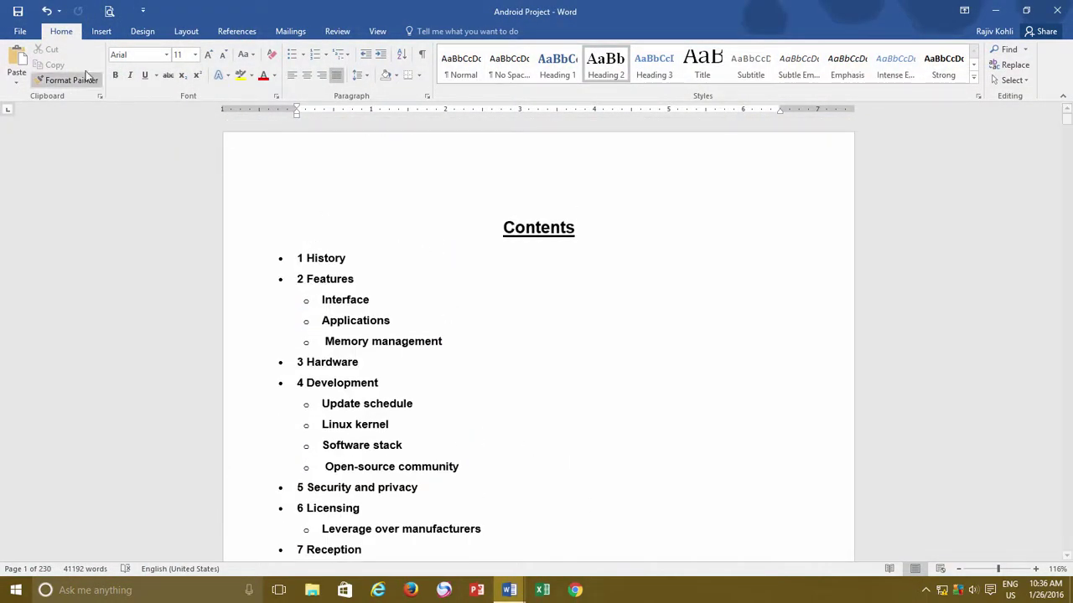
left_click(186, 31)
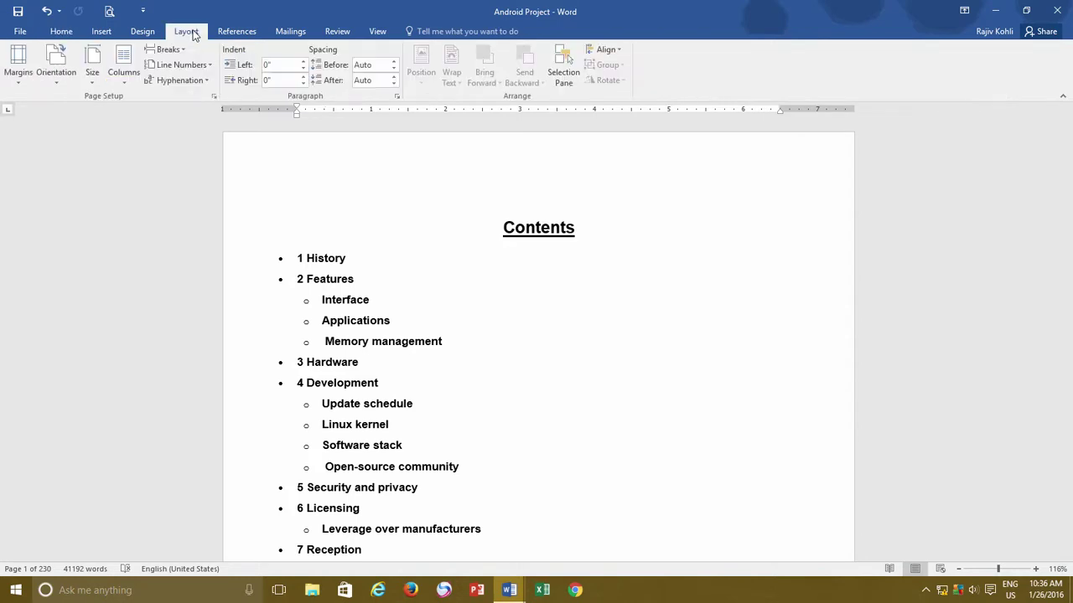
left_click(18, 62)
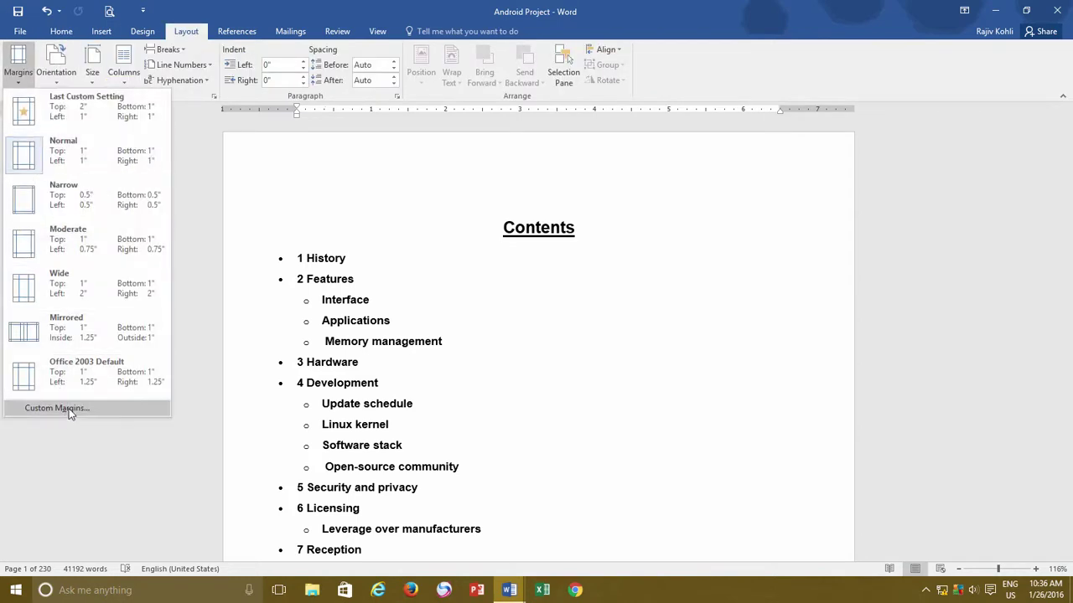
key("Escape")
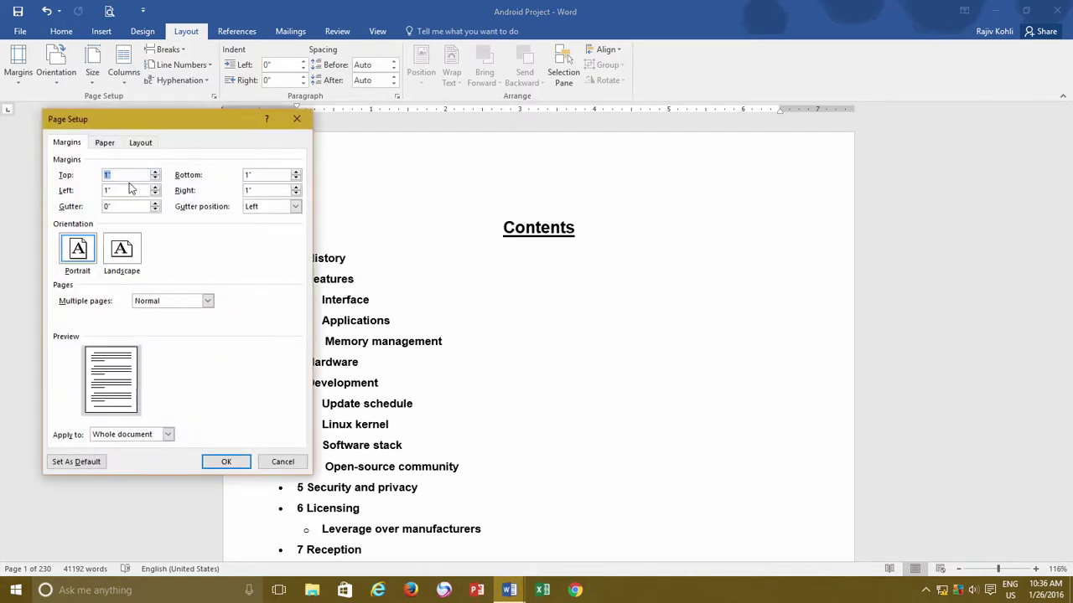
Step: Set the custom margins to .5 for top and bottom, 1.5 for left and 1 for right
type(".5")
key("Tab")
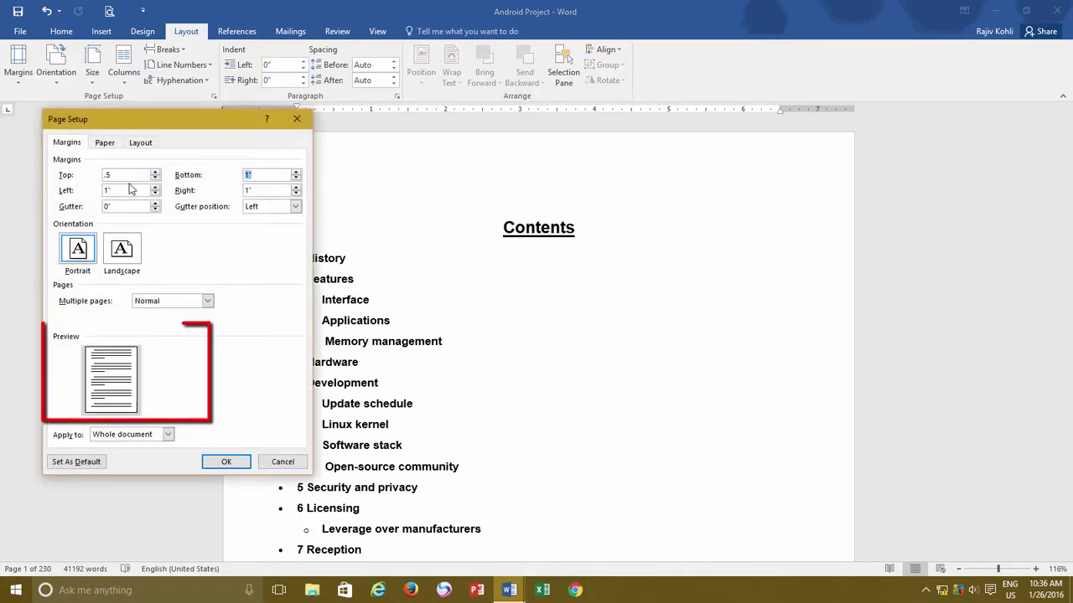
type(".5")
key("Tab")
type("1.5")
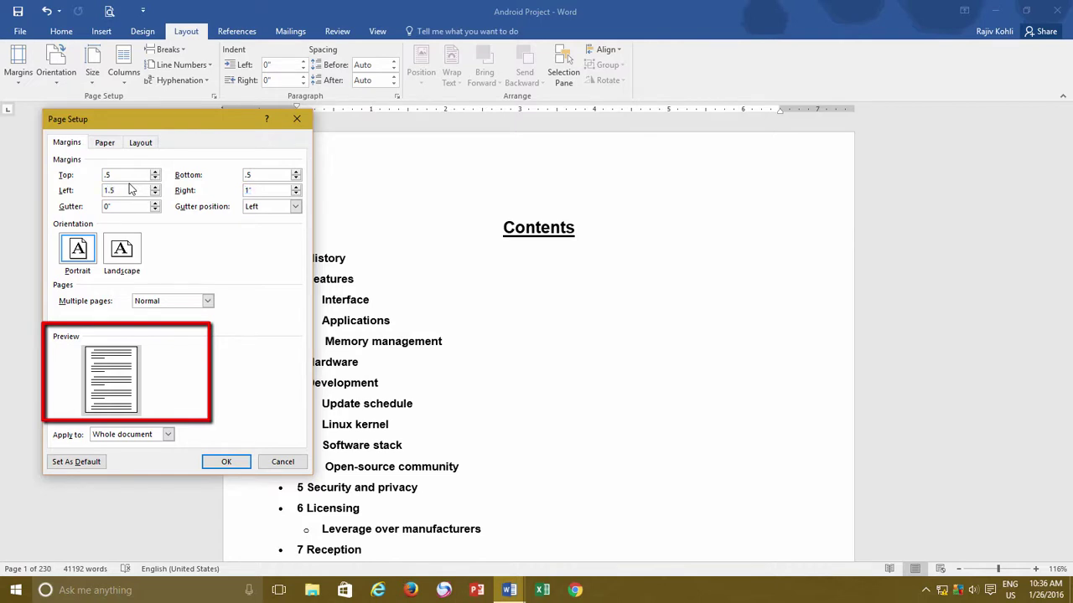
key("Tab")
type("2")
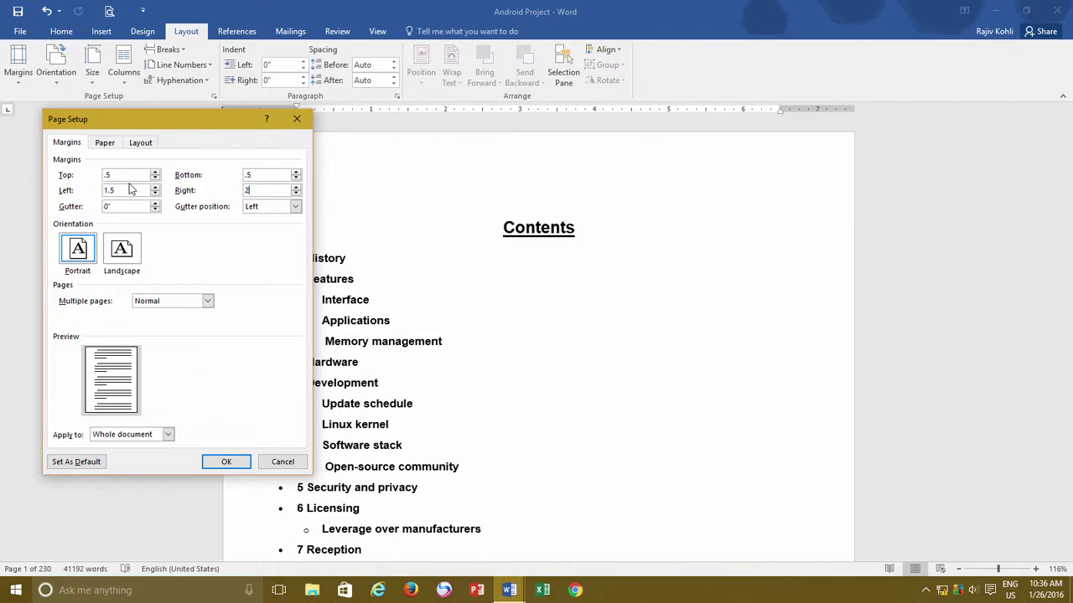
key("shift+Tab")
key("Tab")
type("1")
key("Tab")
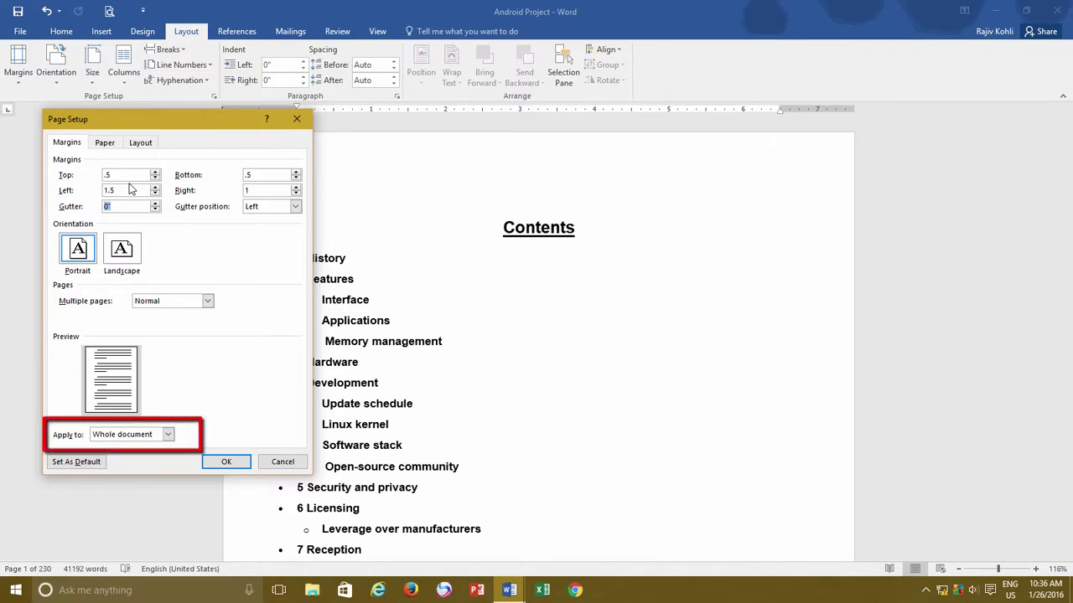
Step: Choose Whole document as the scope for the new margins and apply them
left_click(167, 435)
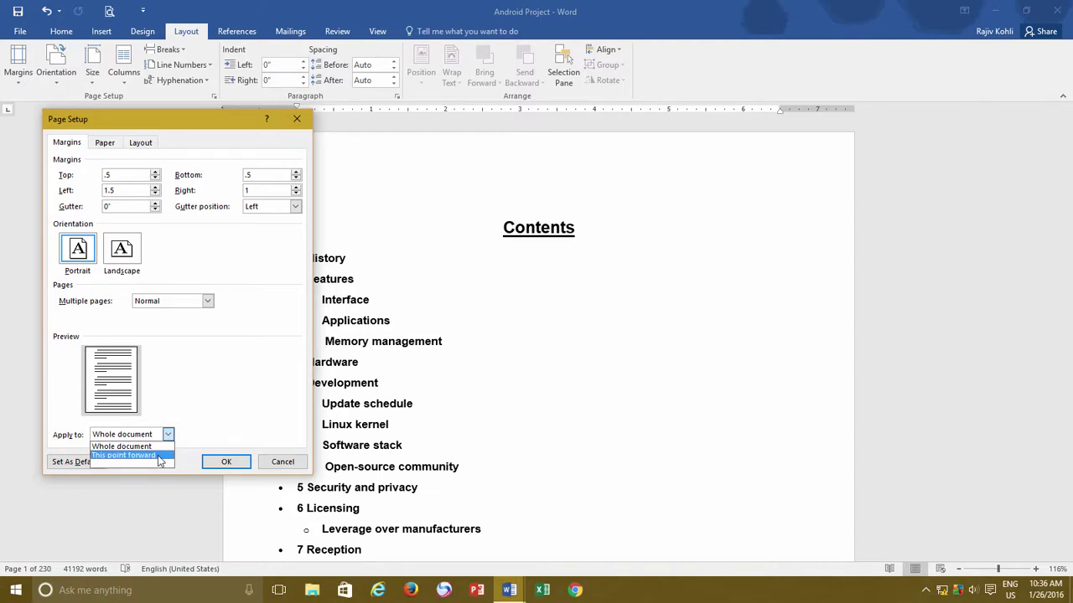
key("Up")
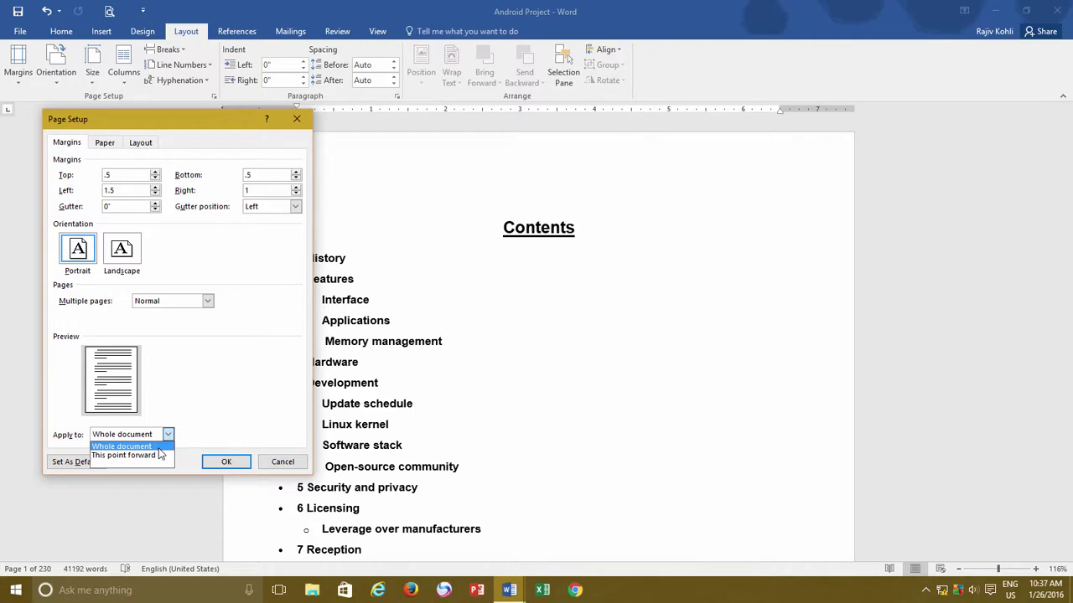
key("Return")
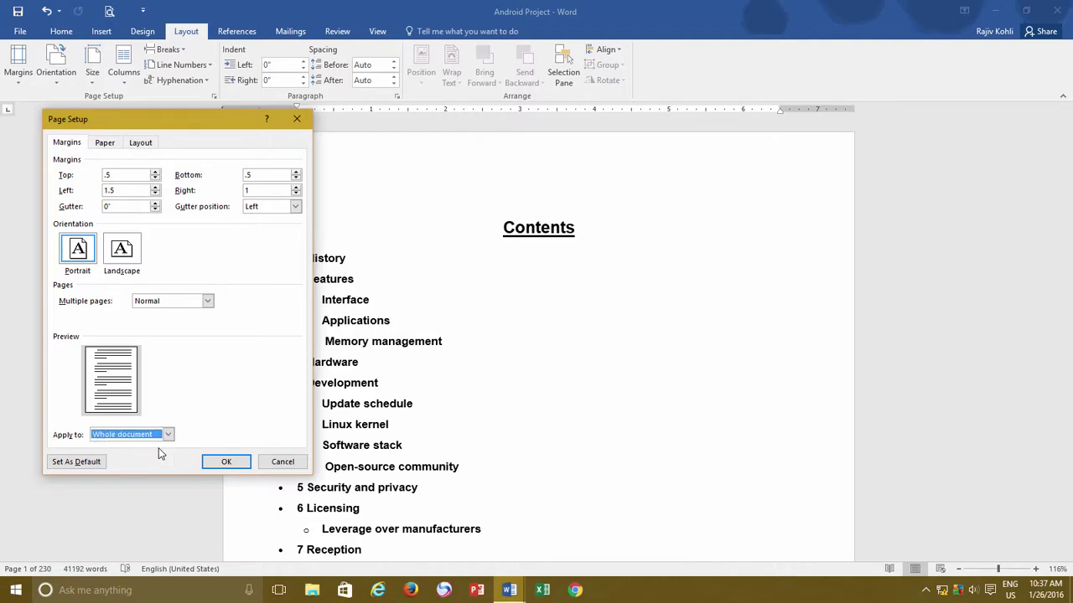
left_click(222, 464)
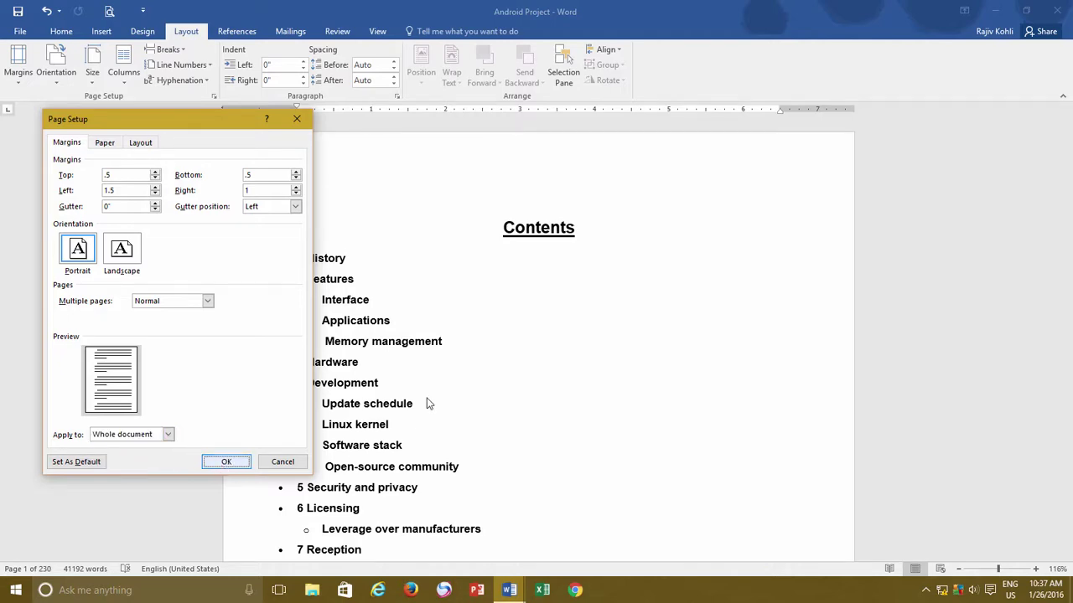
Step: Check the new margins on the Contents, Android (operating system) and History pages, and return to the start of the document
scroll(469, 368, "down", 10)
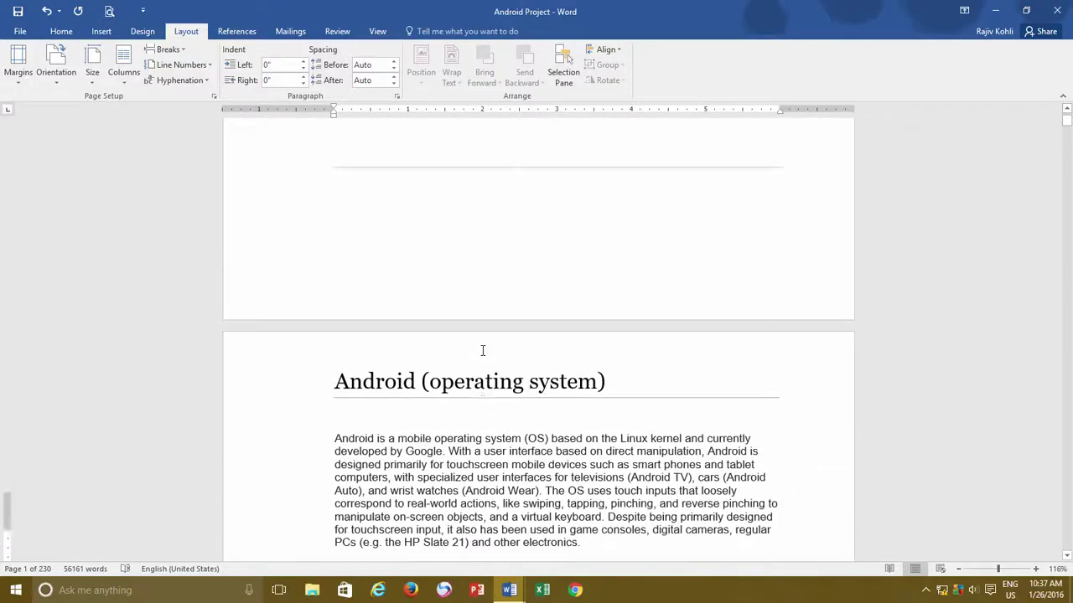
scroll(482, 350, "up", 10)
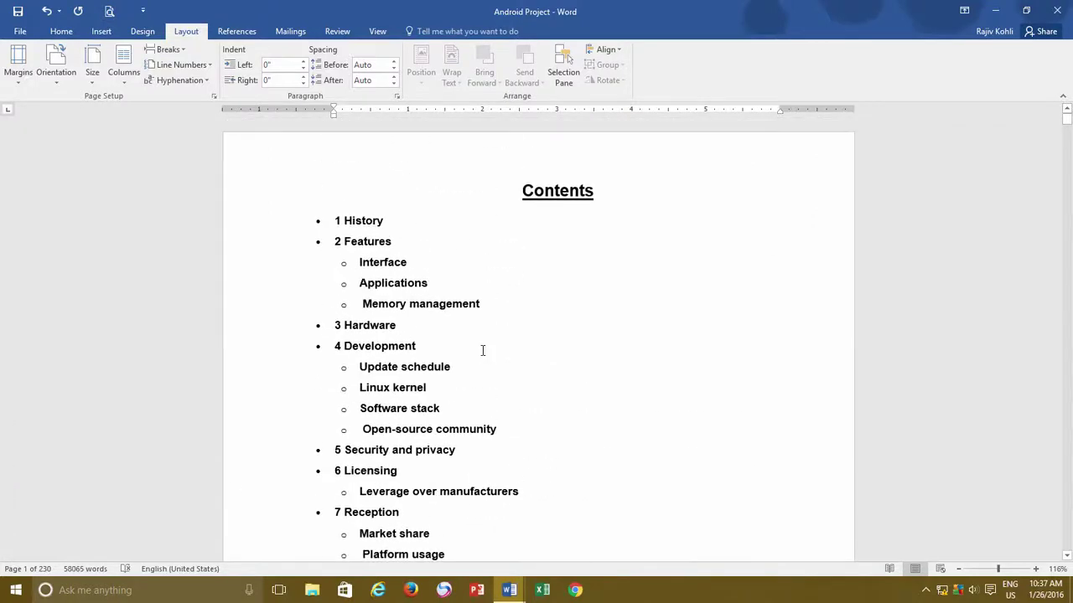
left_click(482, 282)
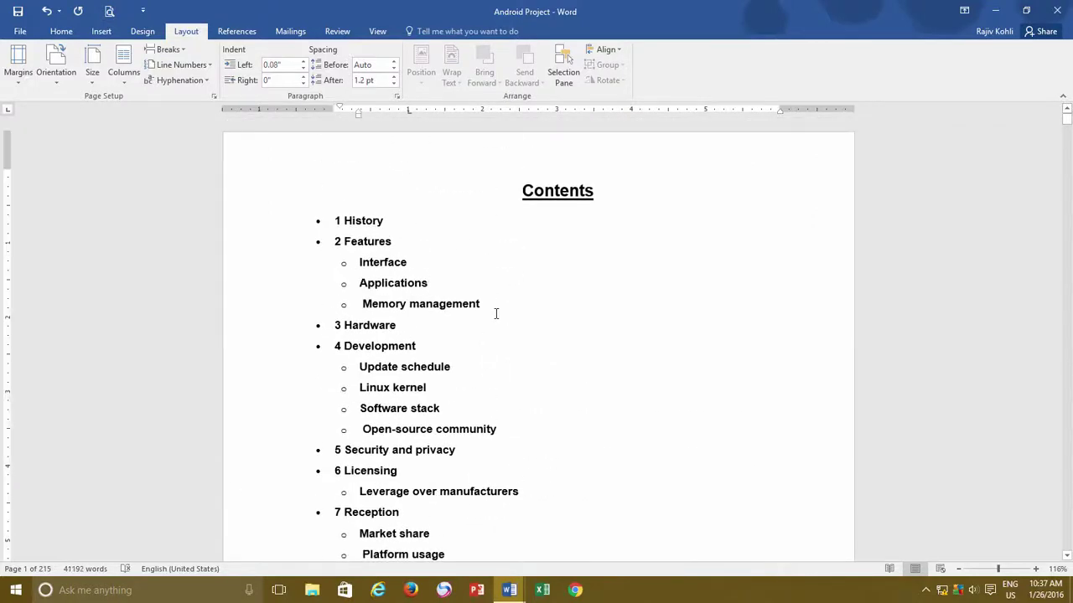
scroll(495, 322, "down", 10)
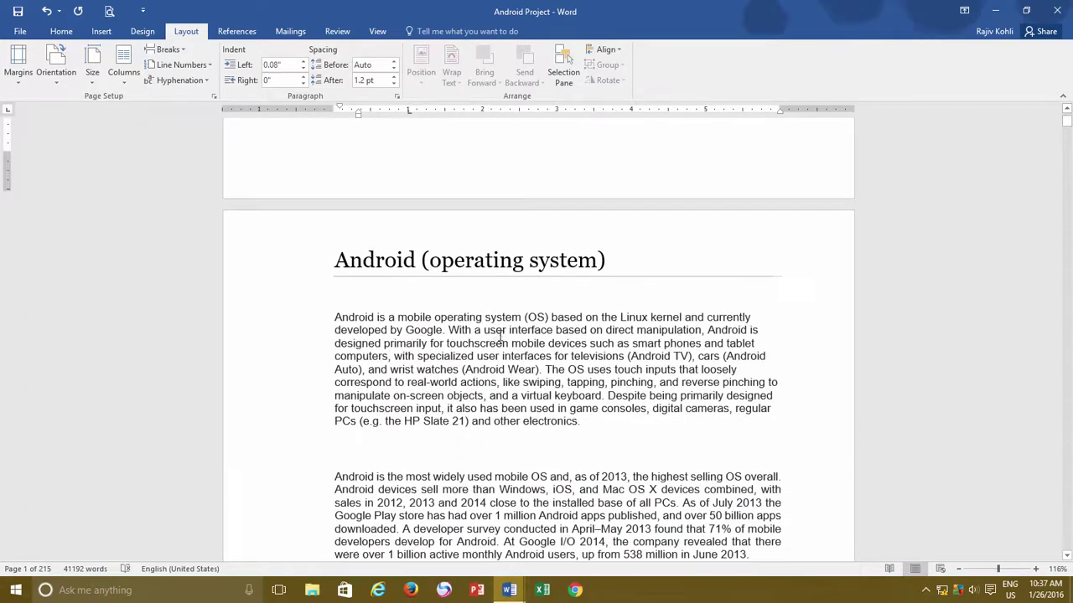
left_click(501, 285)
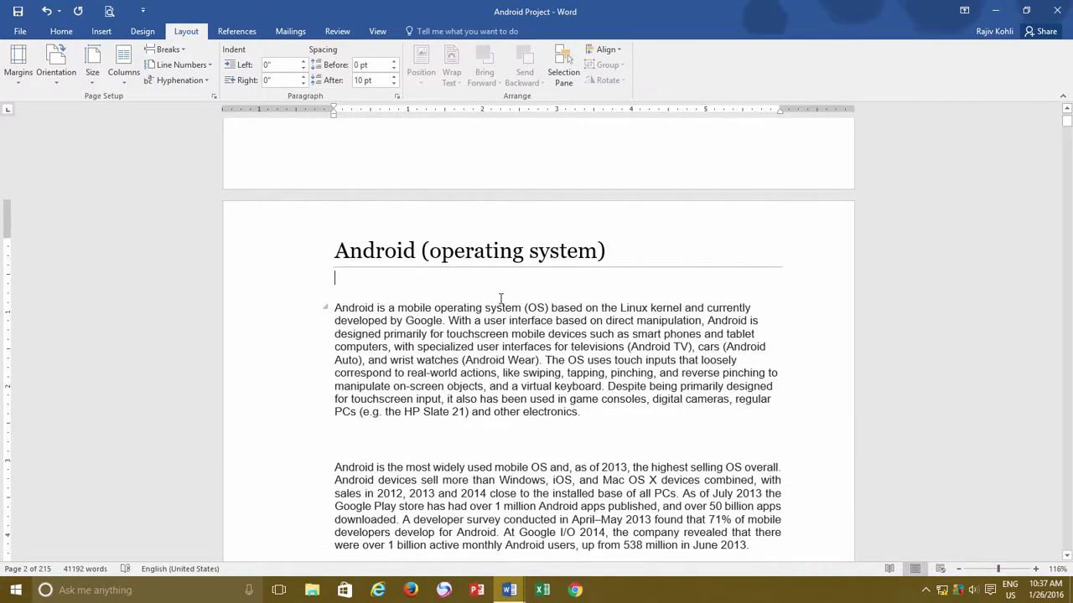
scroll(500, 298, "down", 15)
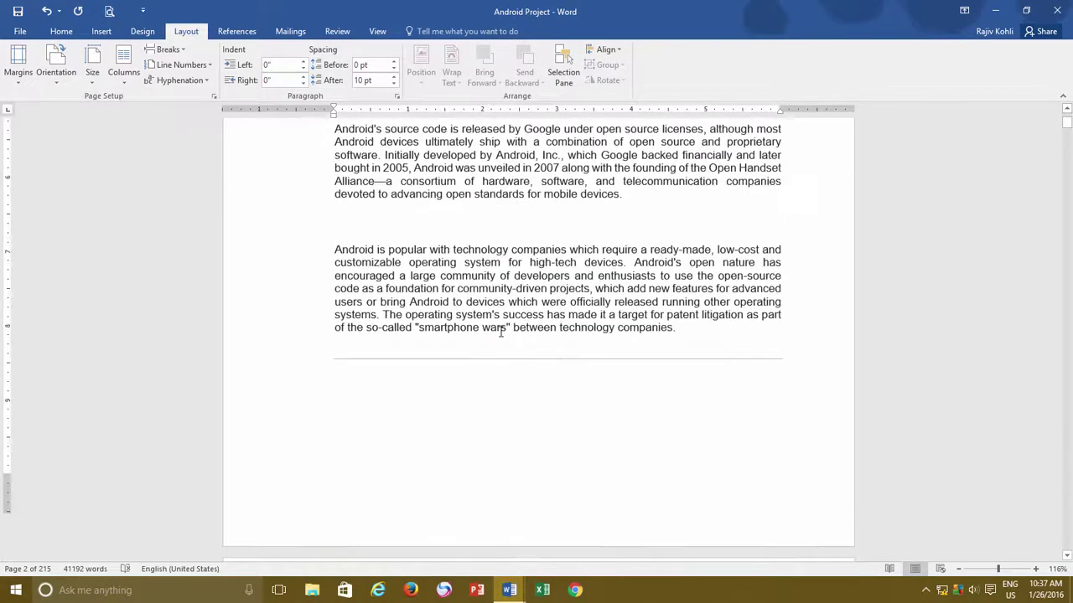
left_click(437, 359)
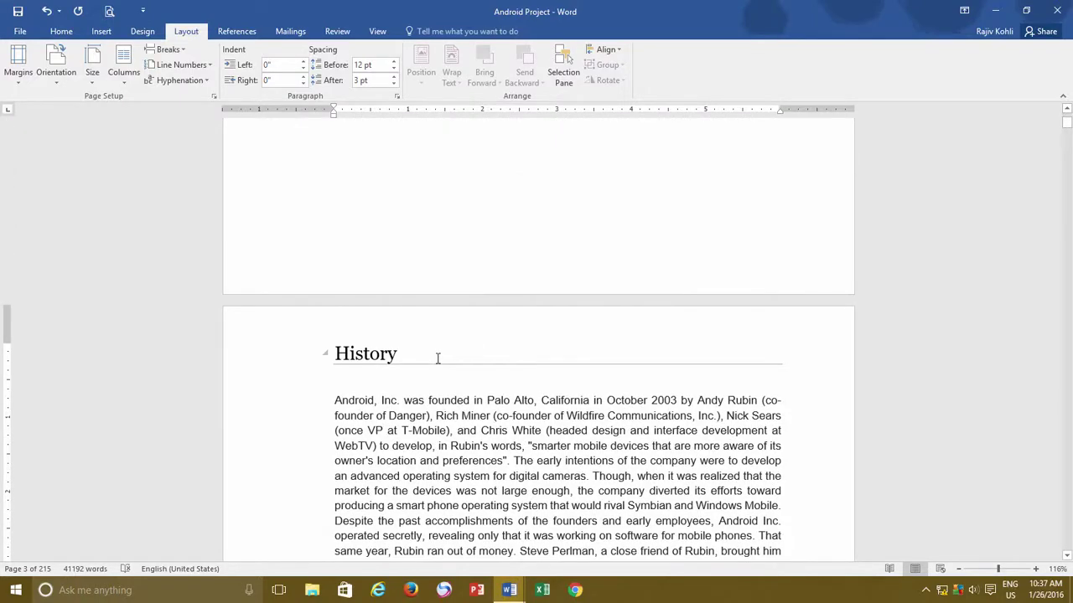
scroll(437, 358, "up", 15)
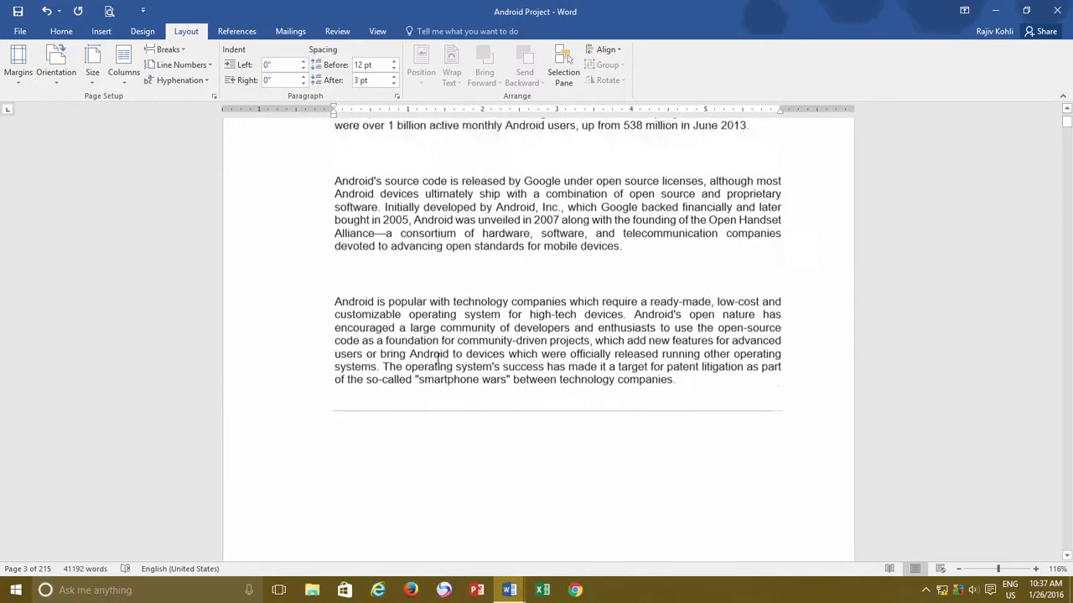
scroll(437, 359, "up", 10)
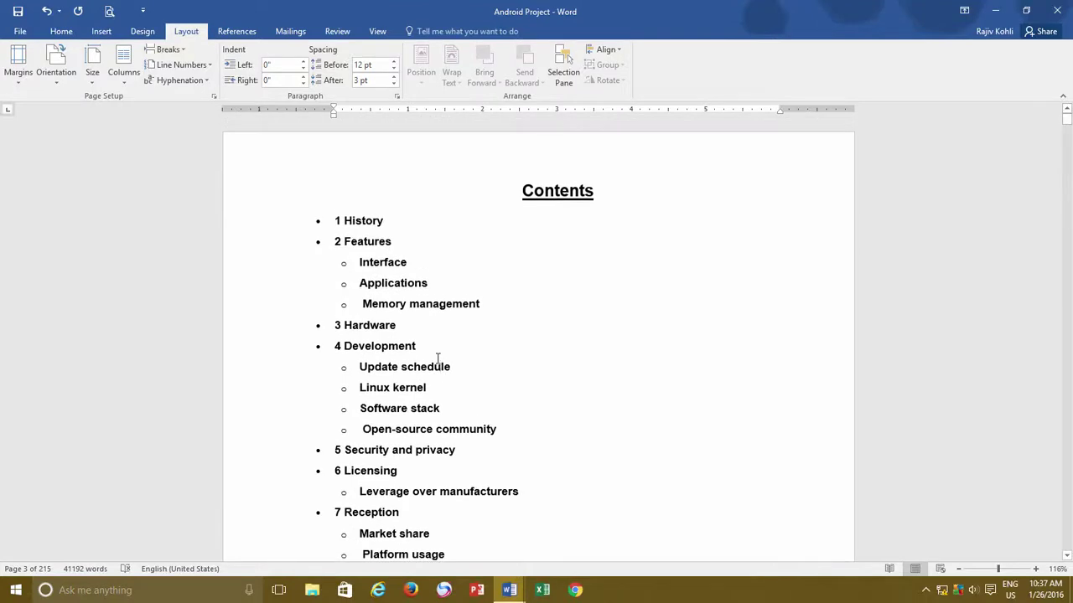
Step: With the cursor before the Contents heading, view the scope options in the custom margin settings and leave without applying changes
left_click(520, 190)
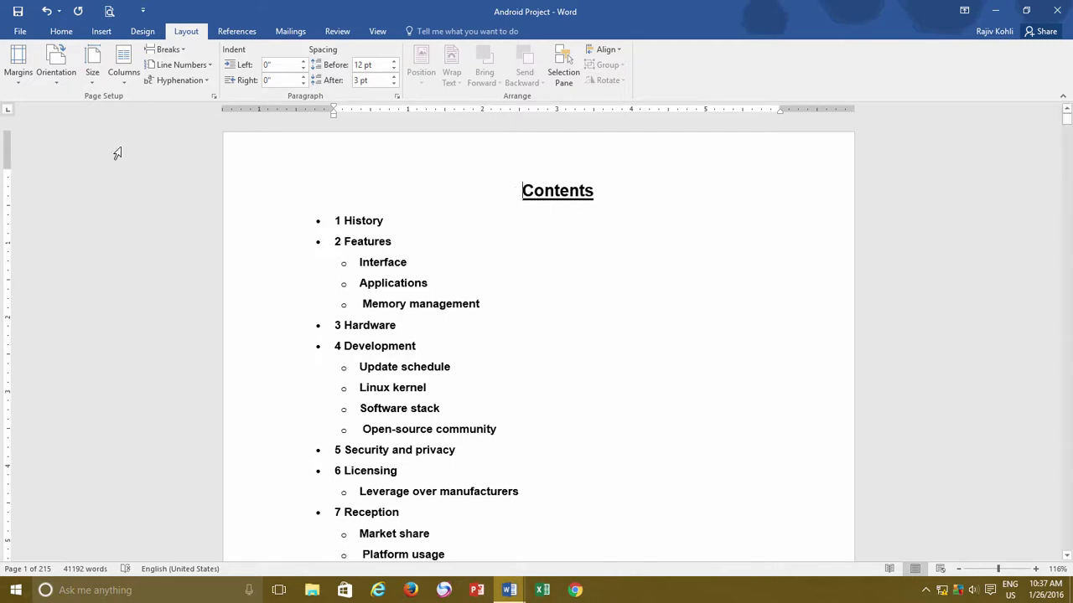
left_click(18, 63)
left_click(61, 412)
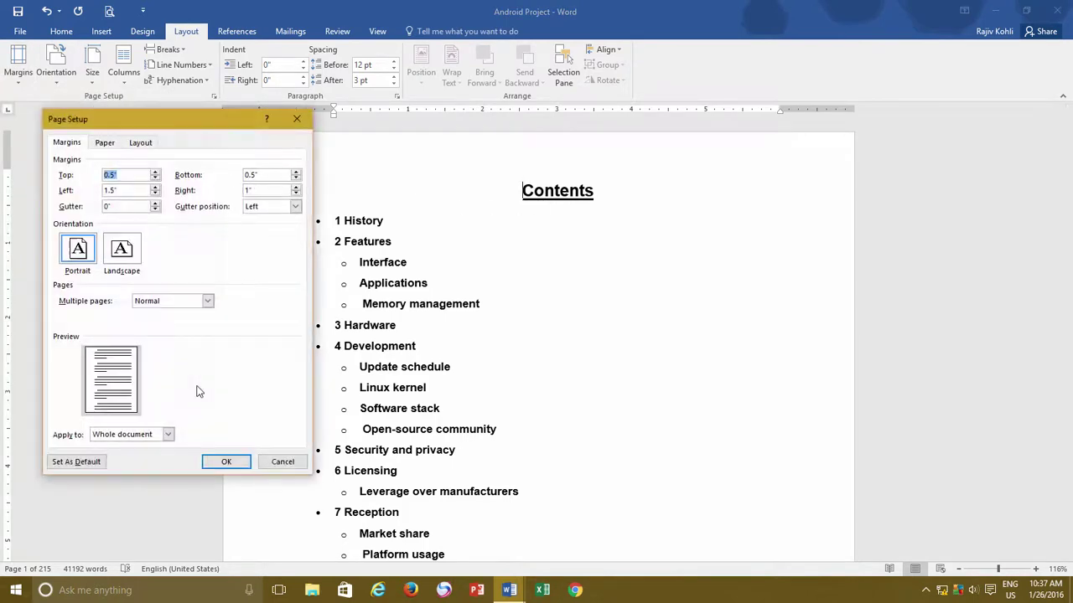
left_click(151, 435)
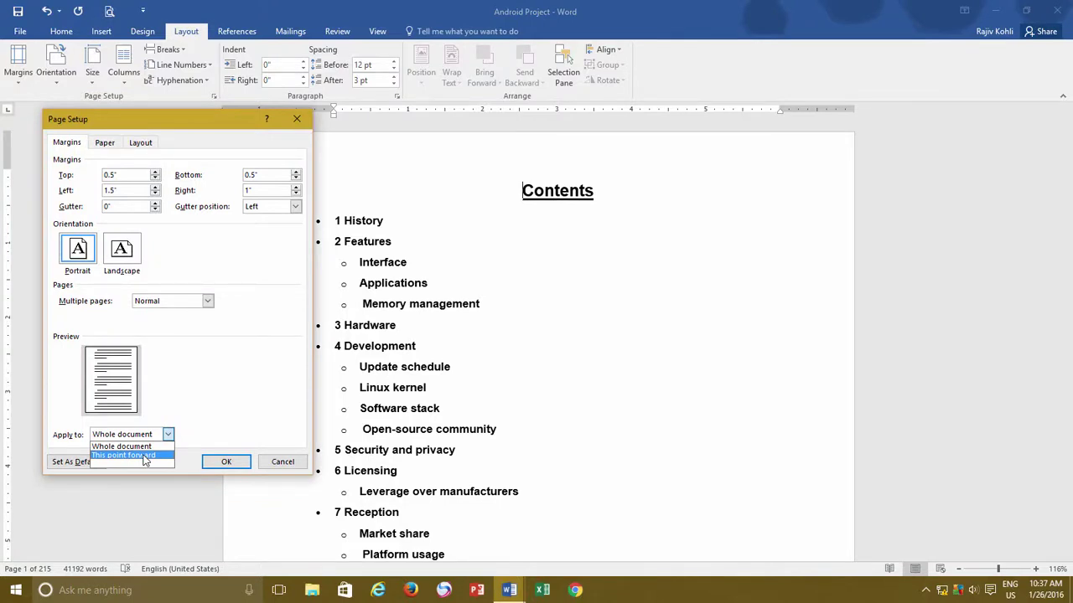
left_click(285, 463)
left_click(285, 463)
Step: On the Android (operating system) page, try narrowing the first paragraph by inserting line breaks after "kernel", "direct" and "devices"
scroll(513, 377, "down", 10)
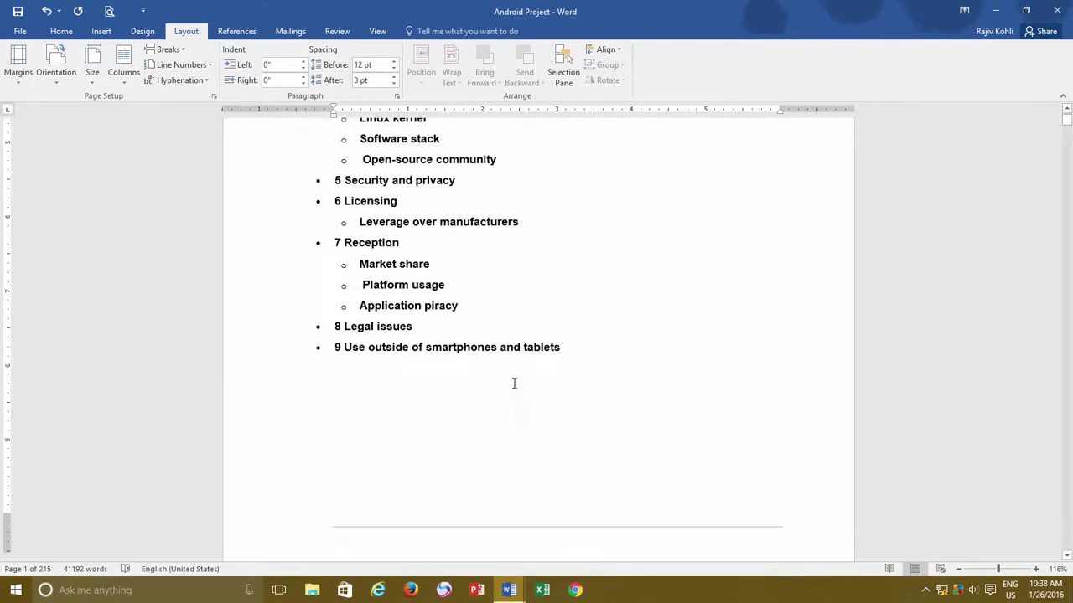
scroll(513, 369, "down", 2)
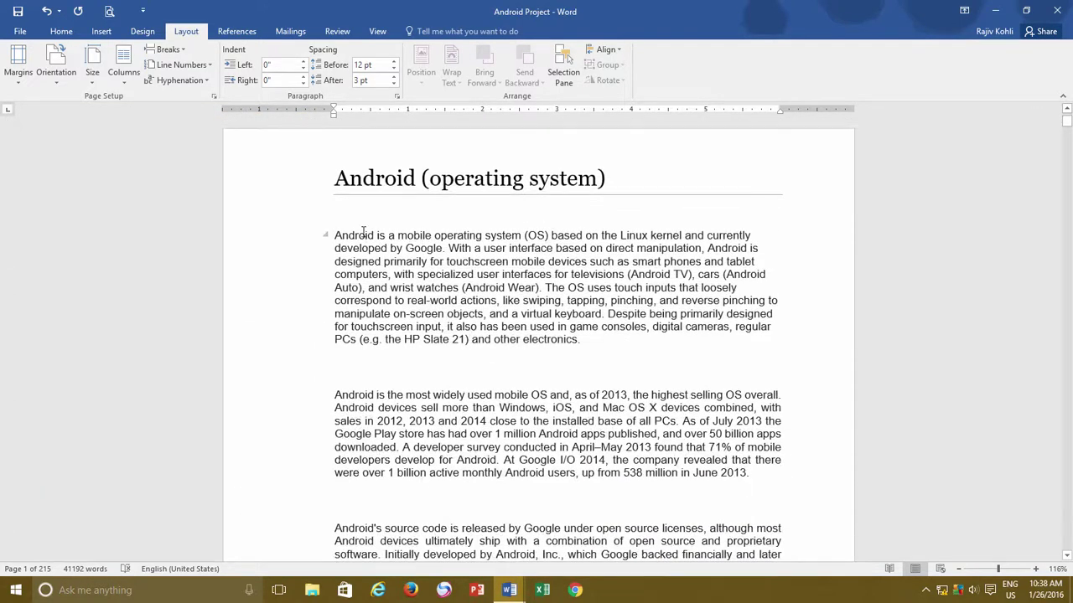
left_click(335, 235)
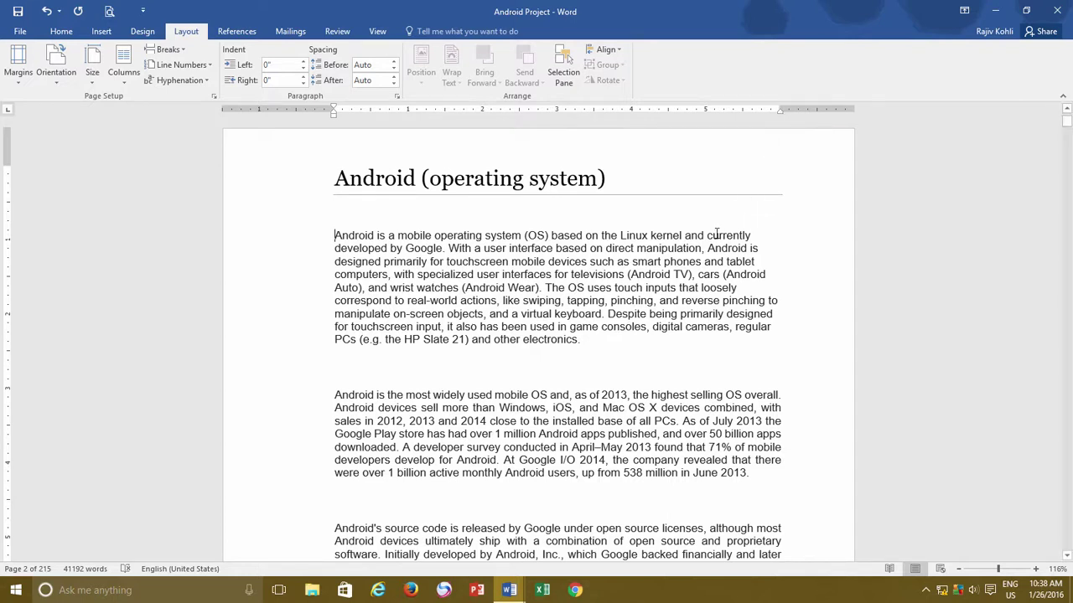
left_click(685, 240)
key("Return")
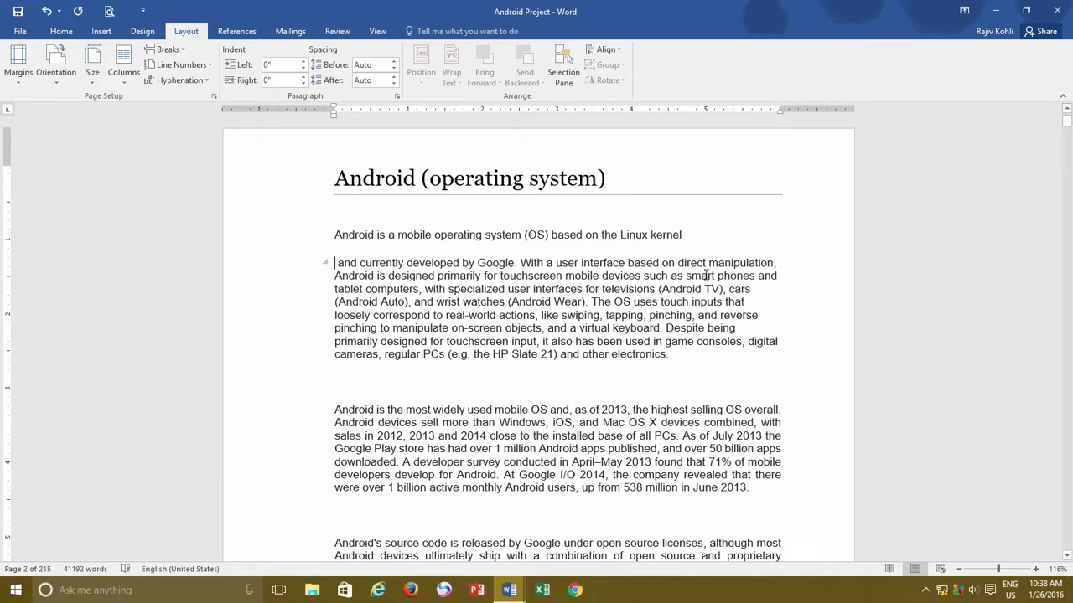
key("Delete")
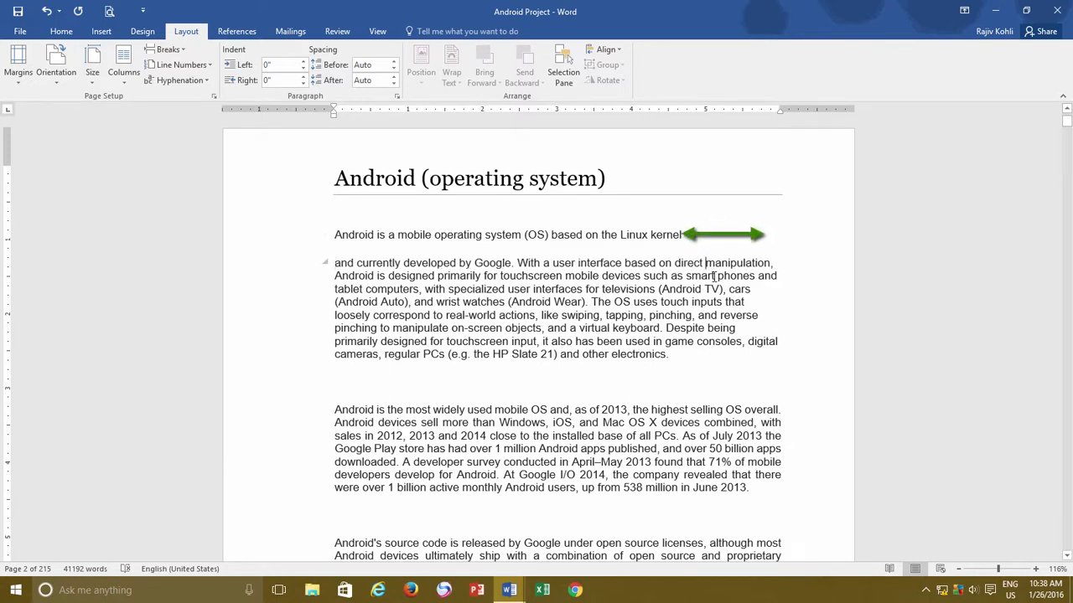
key("Return")
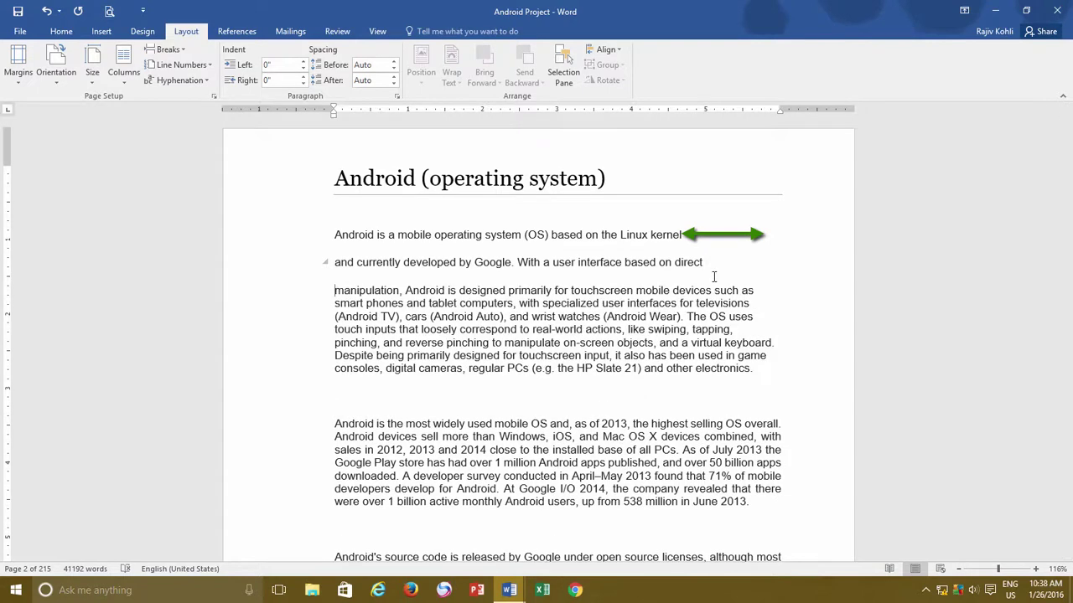
left_click(714, 290)
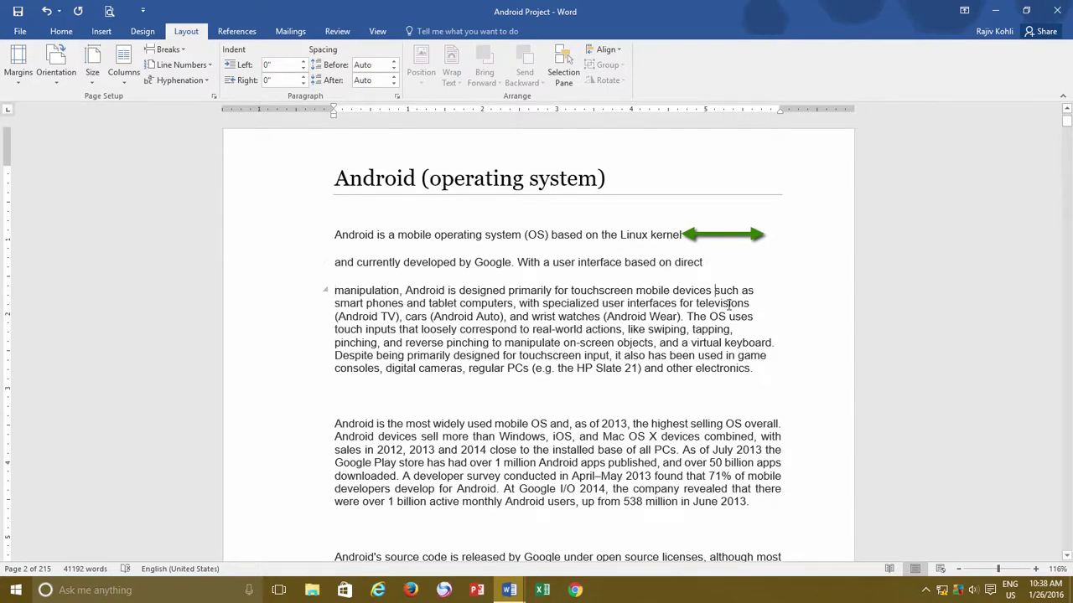
key("Return")
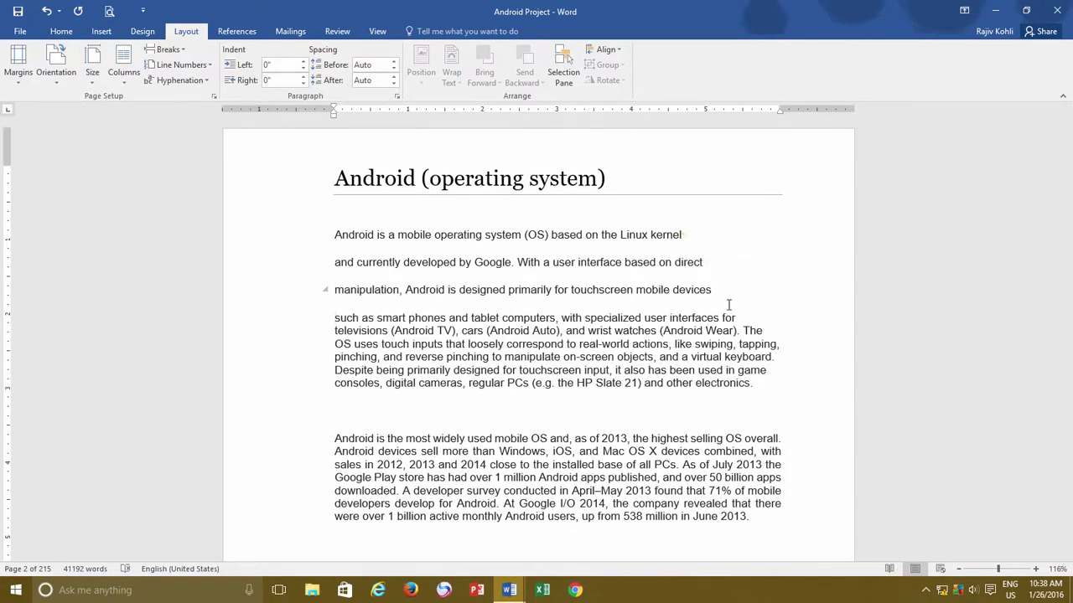
Step: Undo the inserted line breaks so that the first paragraph under Android (operating system) is whole again
left_click(46, 12)
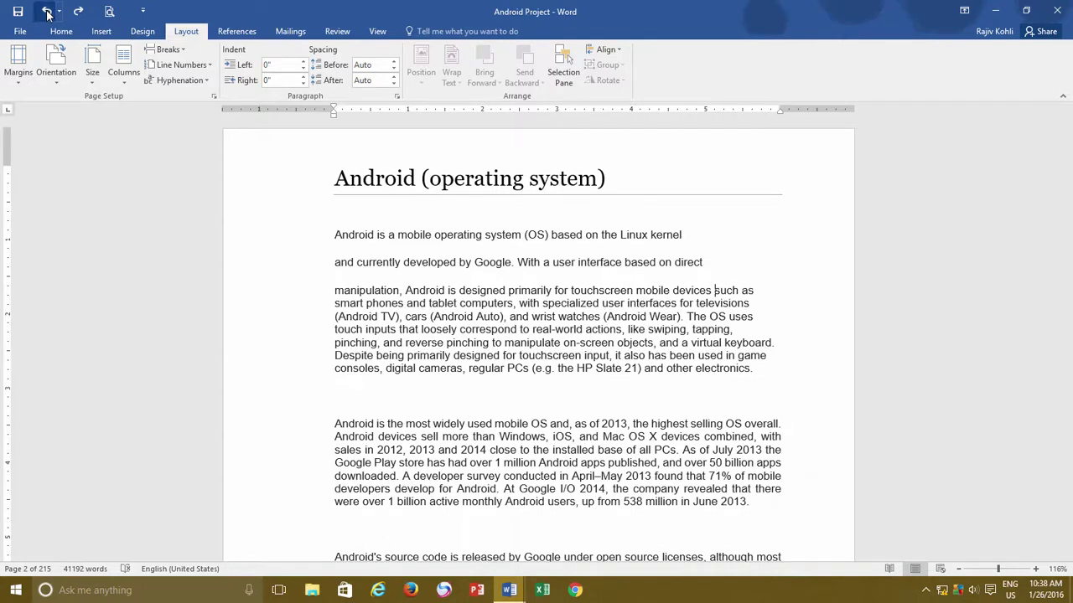
left_click(47, 12)
left_click(47, 12)
left_click(46, 12)
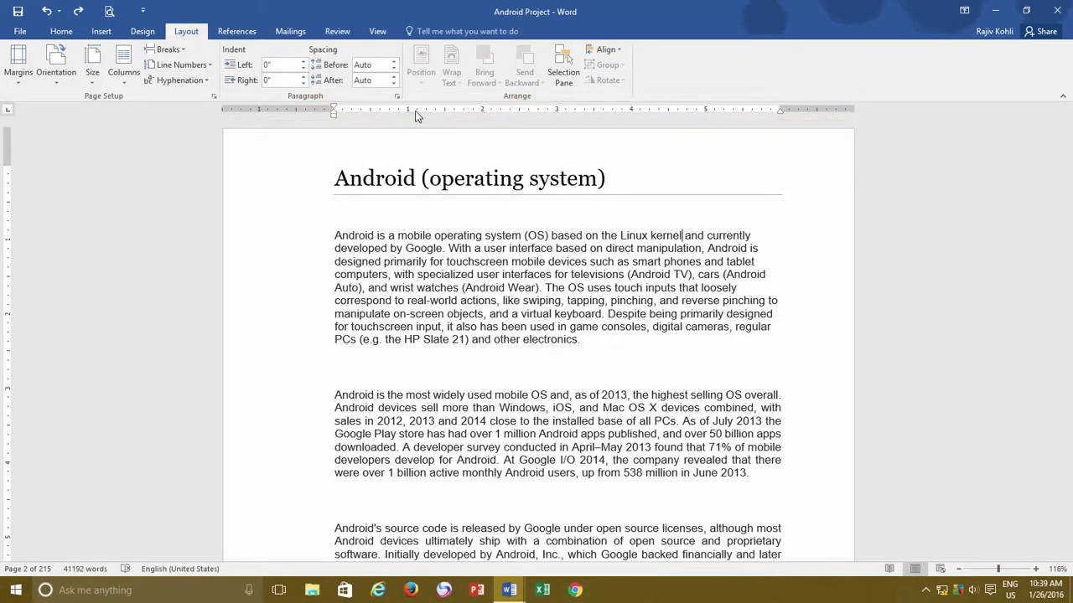
Step: Hide the ruler and display it again
left_click(377, 32)
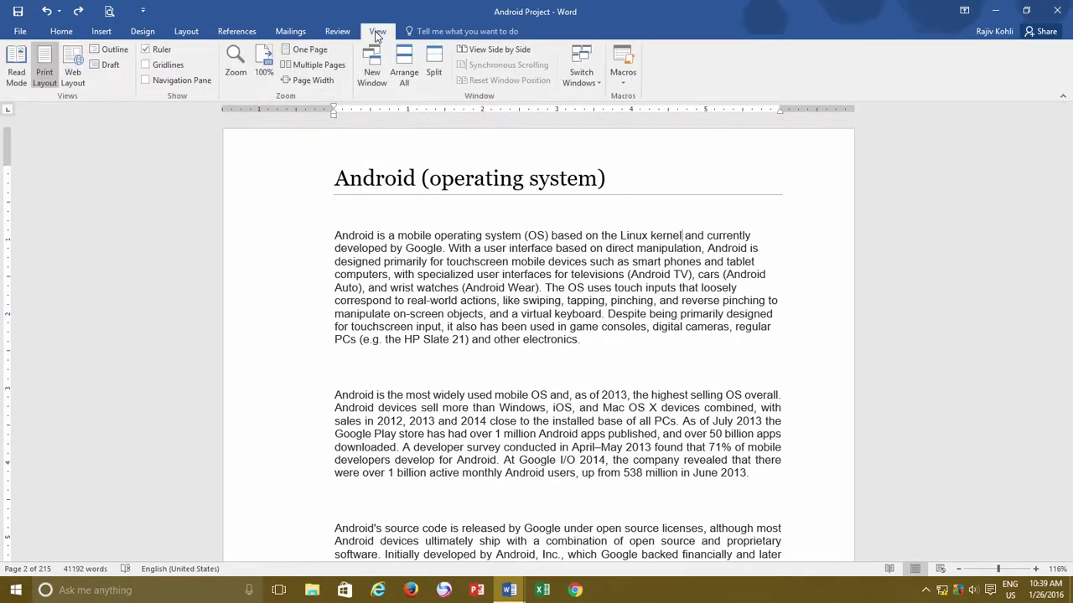
left_click(146, 53)
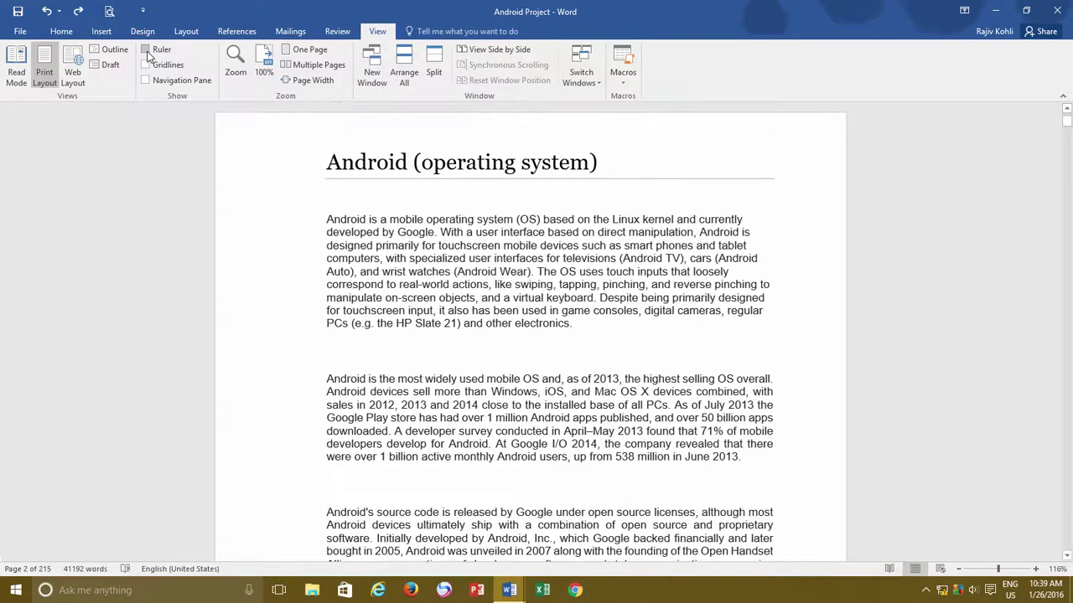
left_click(146, 53)
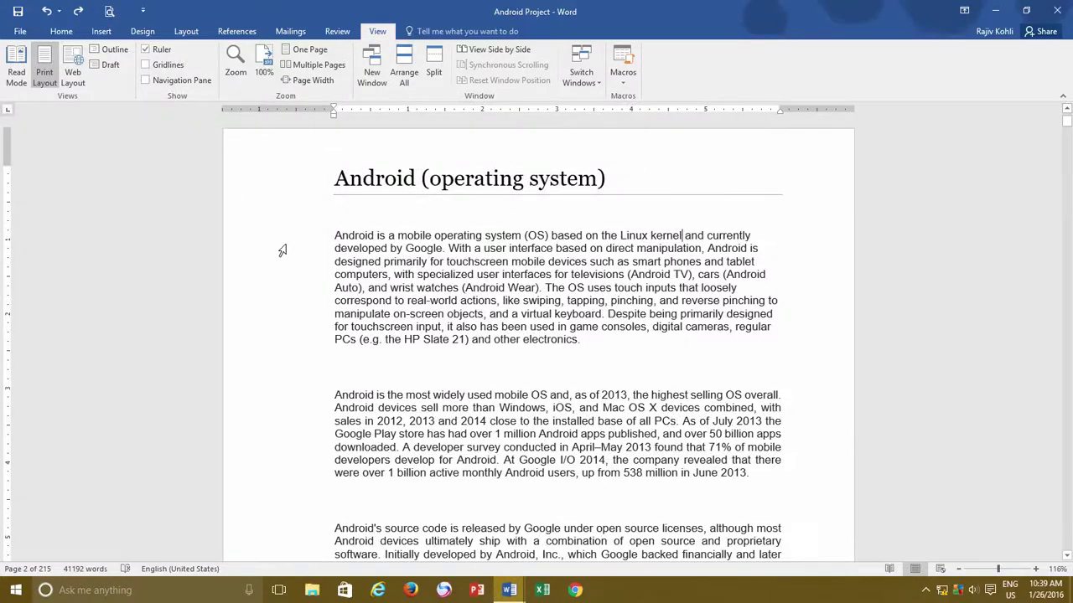
Step: Set the right indent of the first paragraph under Android (operating system) at the 5-inch mark of the ruler
left_click_drag(335, 236, 583, 352)
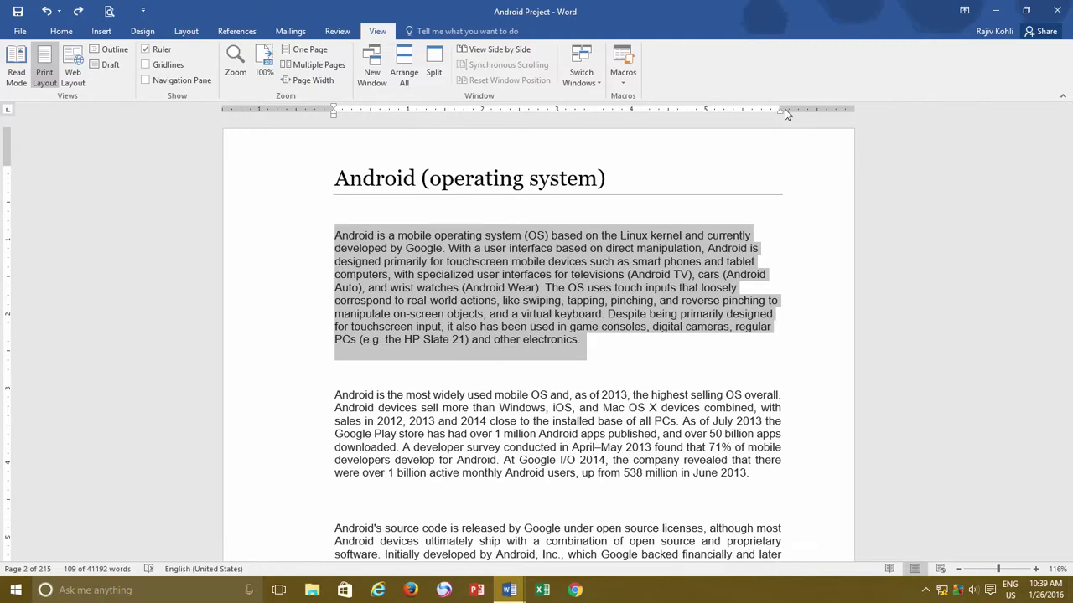
left_click_drag(781, 109, 707, 115)
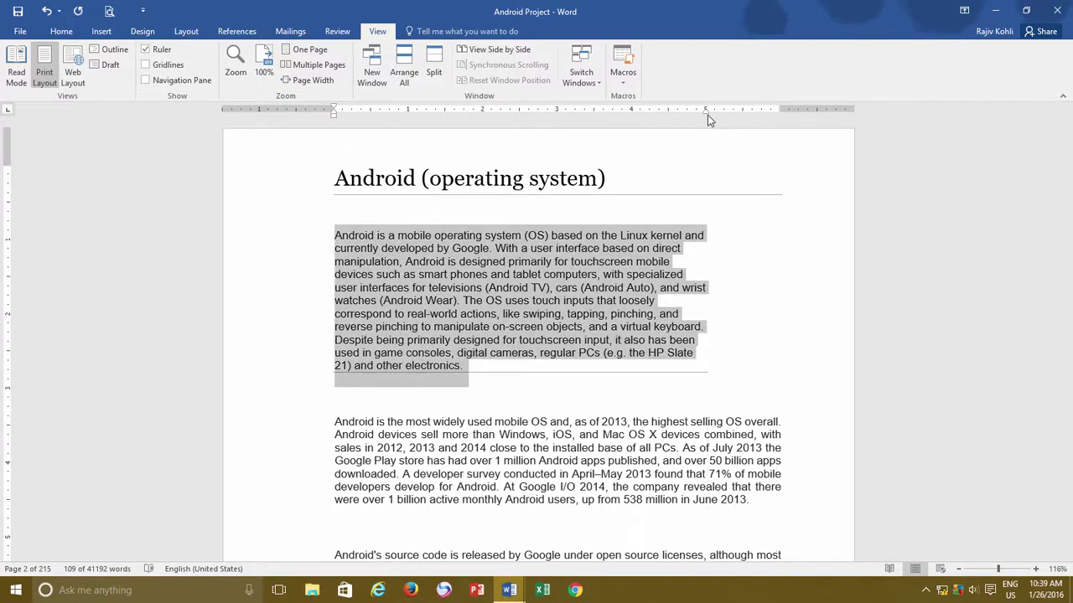
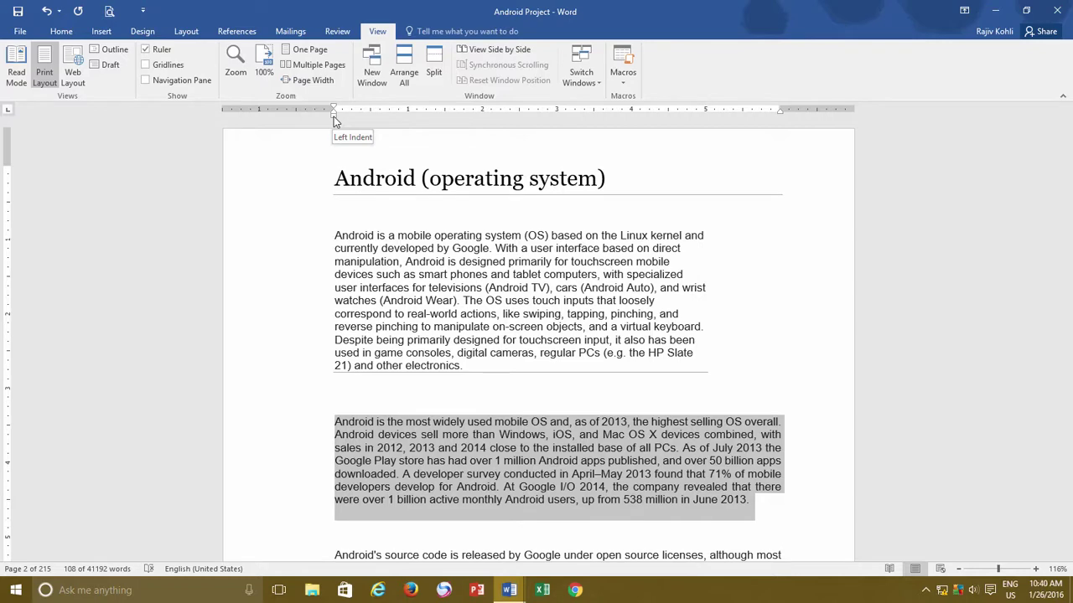
Step: Indent the second paragraph 1 inch from the left, and reduce that left indent to 0.5 inch
left_click_drag(333, 118, 408, 130)
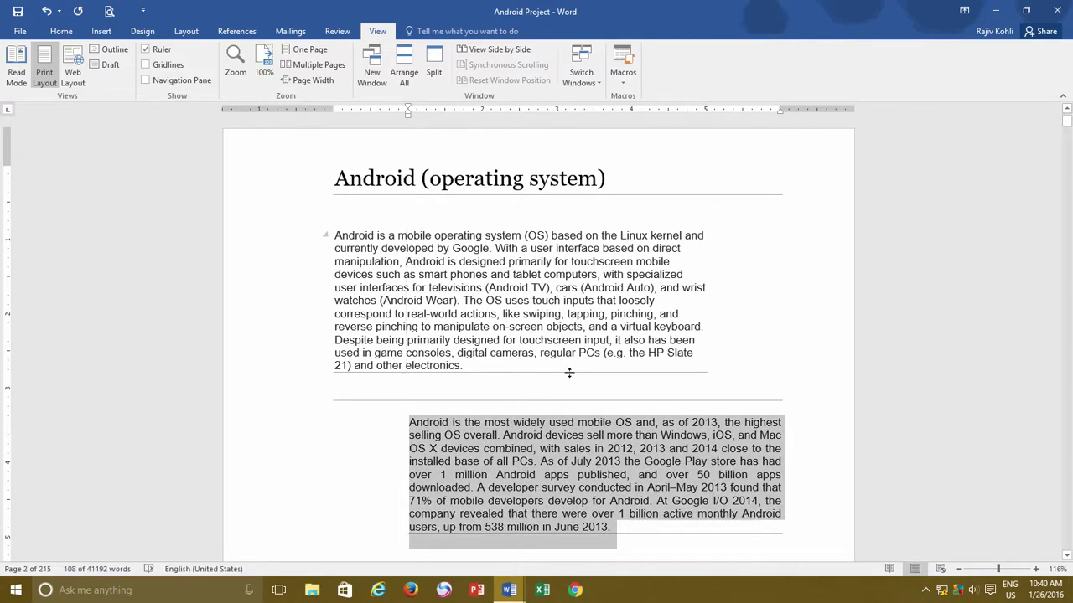
left_click(70, 34)
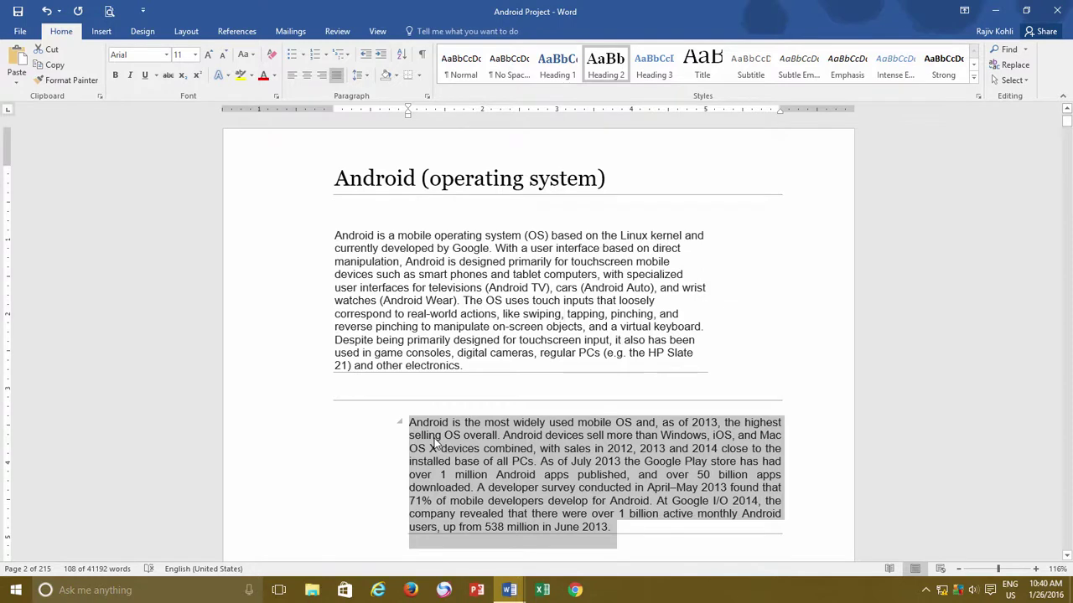
left_click(973, 77)
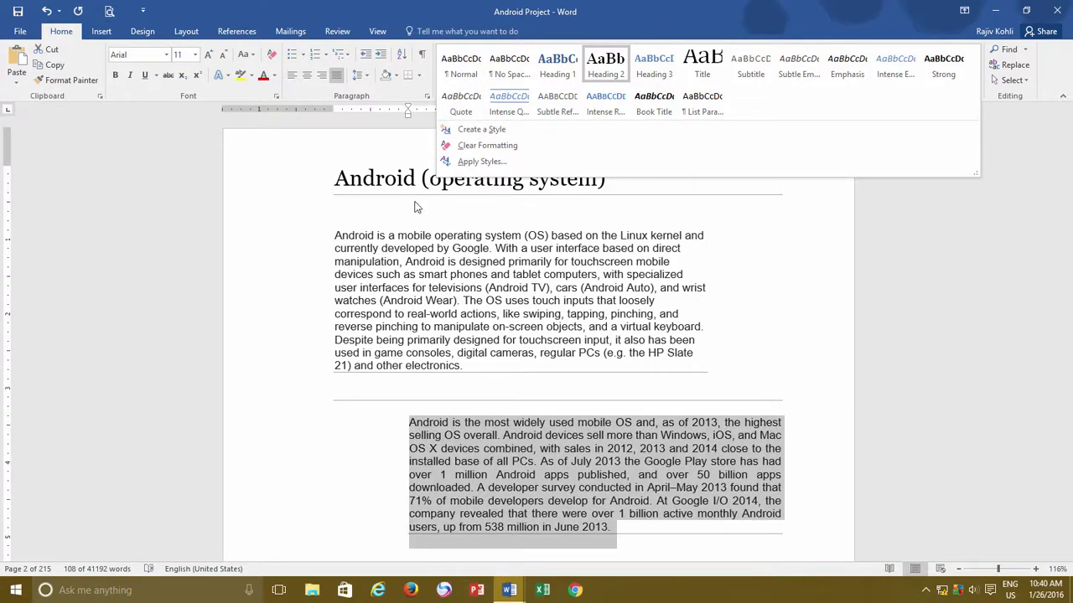
left_click(407, 382)
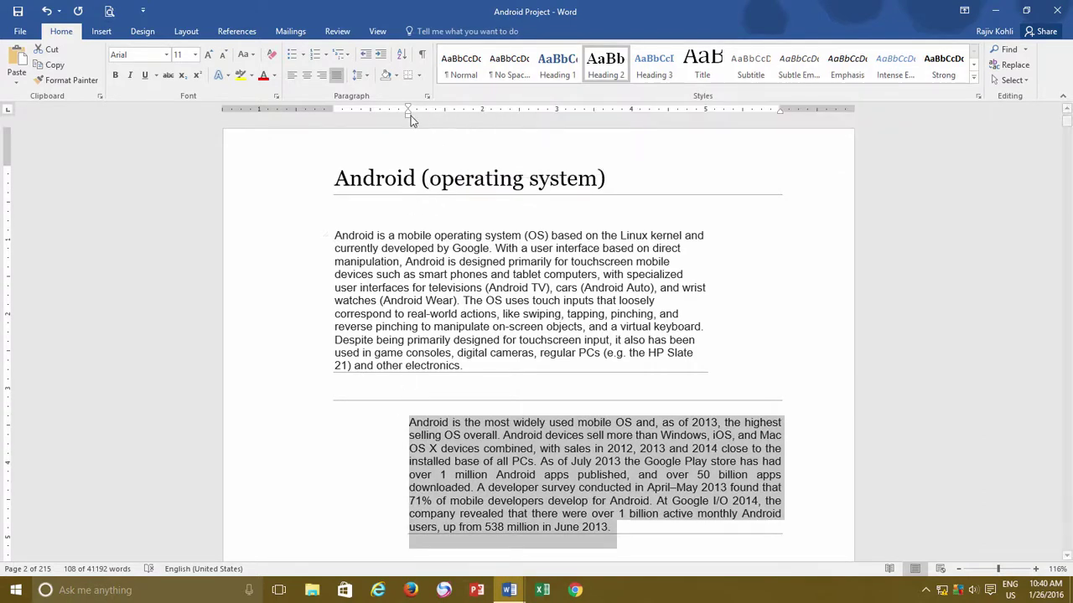
left_click_drag(409, 115, 371, 117)
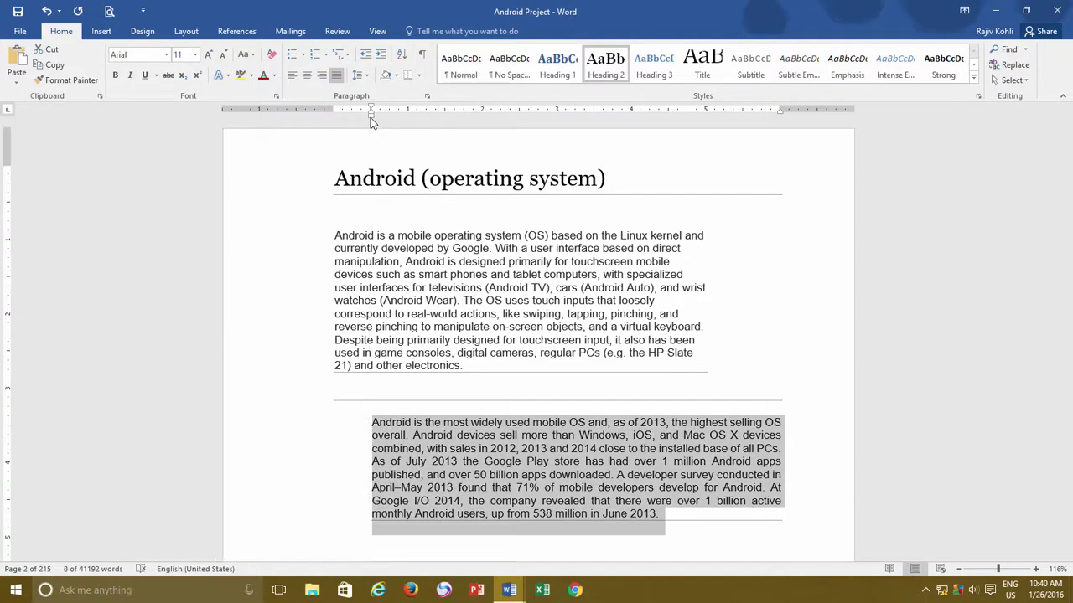
Step: Give the first paragraph and the two paragraphs starting "Android's source code" and "Android is popular" a 0.5-inch first line indent
left_click(335, 235)
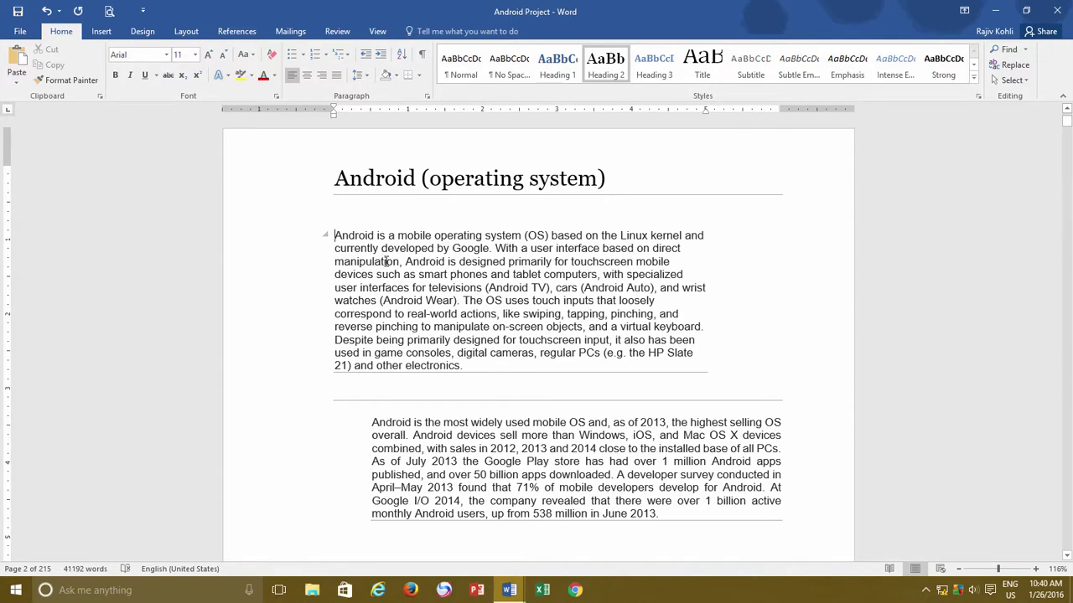
key("Tab")
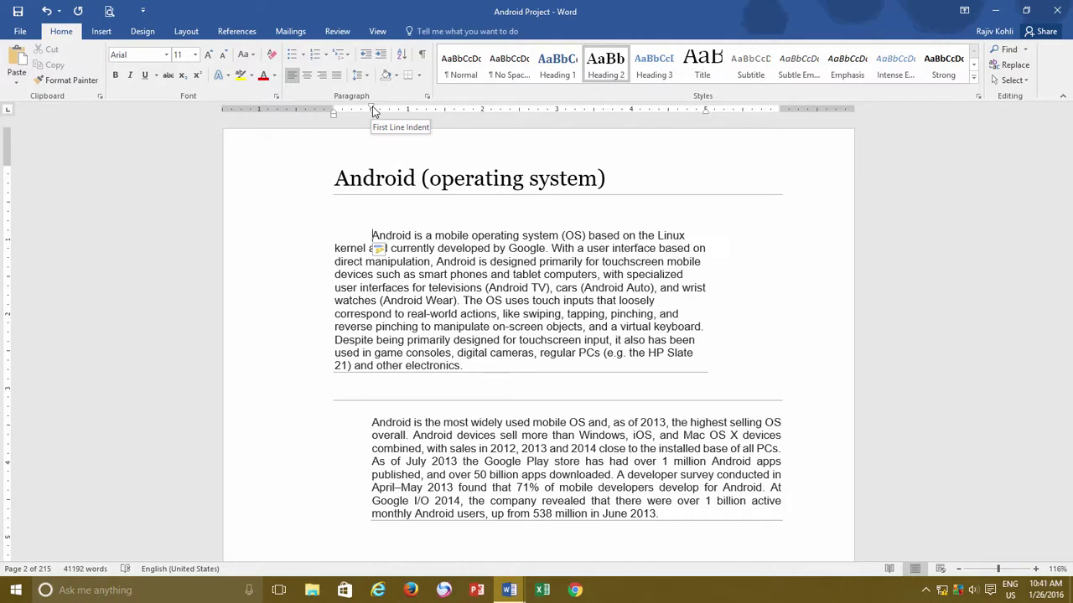
scroll(419, 259, "down", 6)
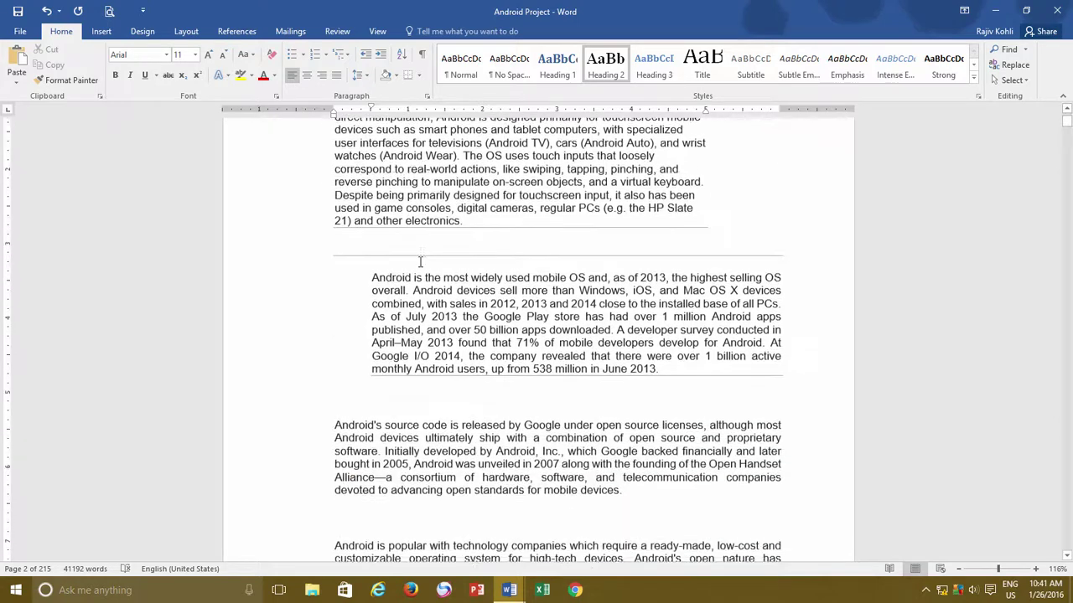
left_click_drag(335, 280, 695, 480)
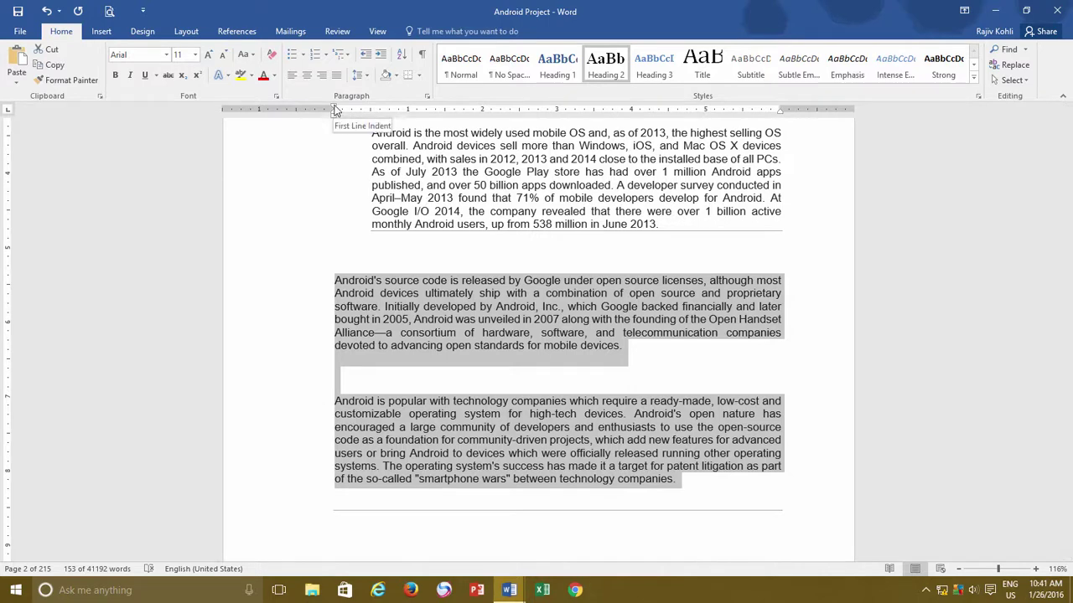
mouse_move(335, 109)
left_mouse_down()
mouse_move(409, 120)
mouse_move(371, 120)
left_mouse_up()
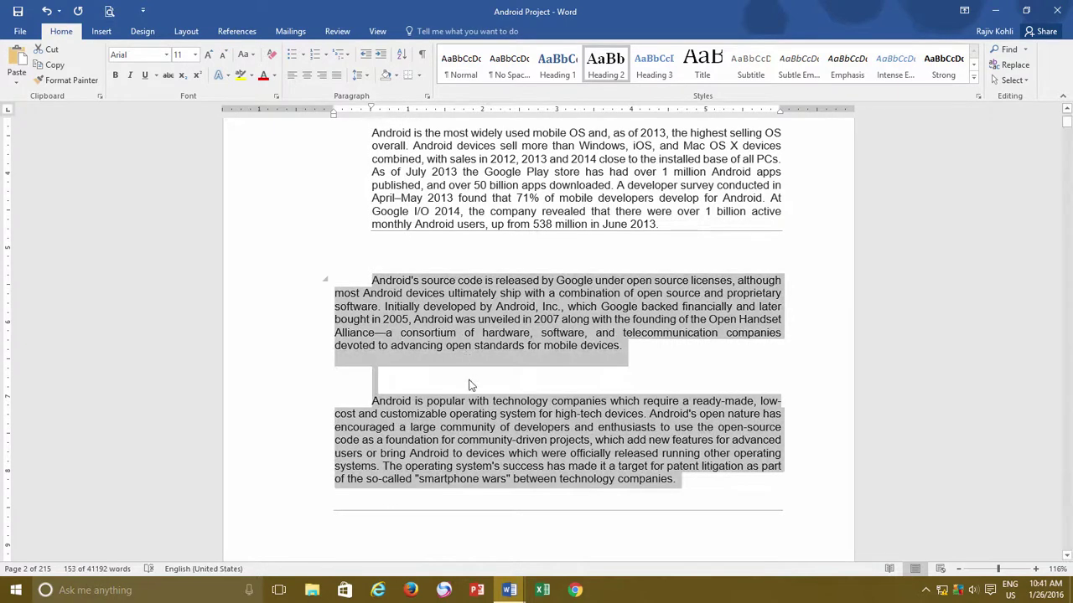
left_click(552, 389)
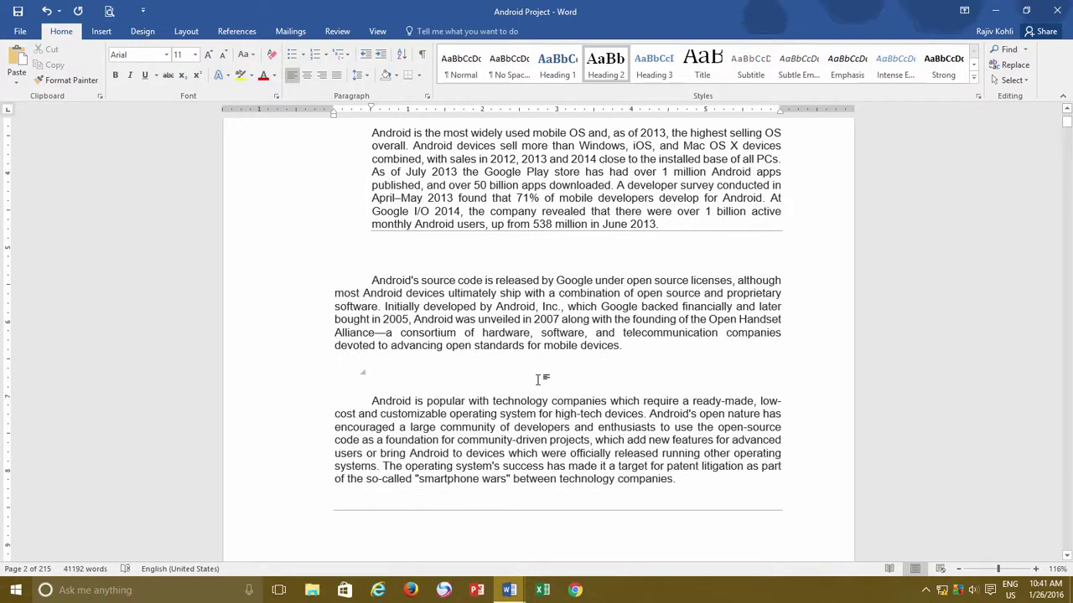
Step: Give the "Android is popular" paragraph a 0.5-inch hanging indent and set its right indent at the 5-inch mark
left_click_drag(371, 401, 683, 481)
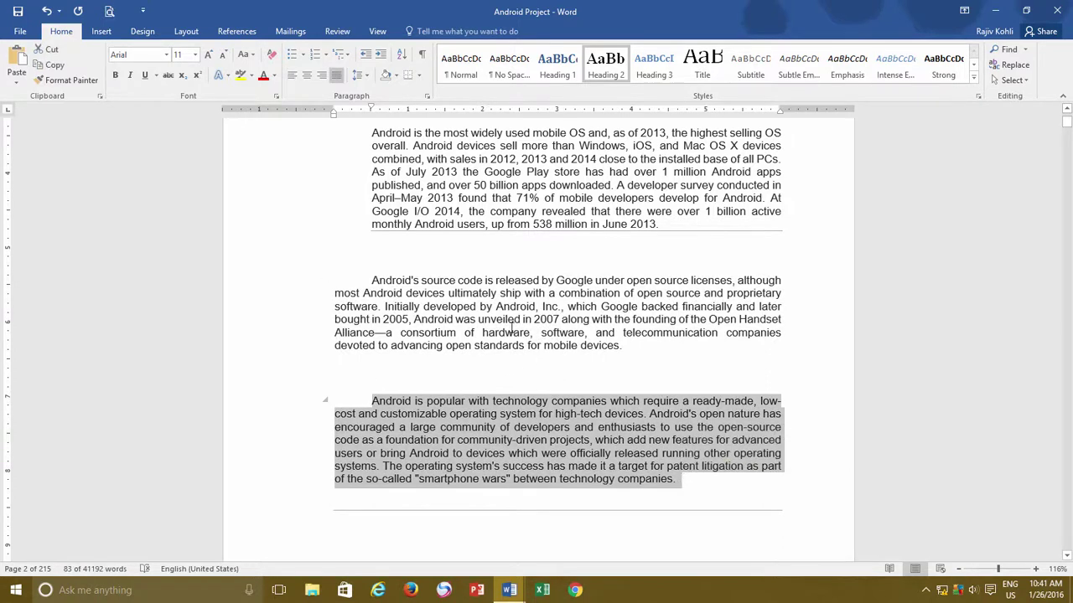
left_click_drag(372, 110, 334, 112)
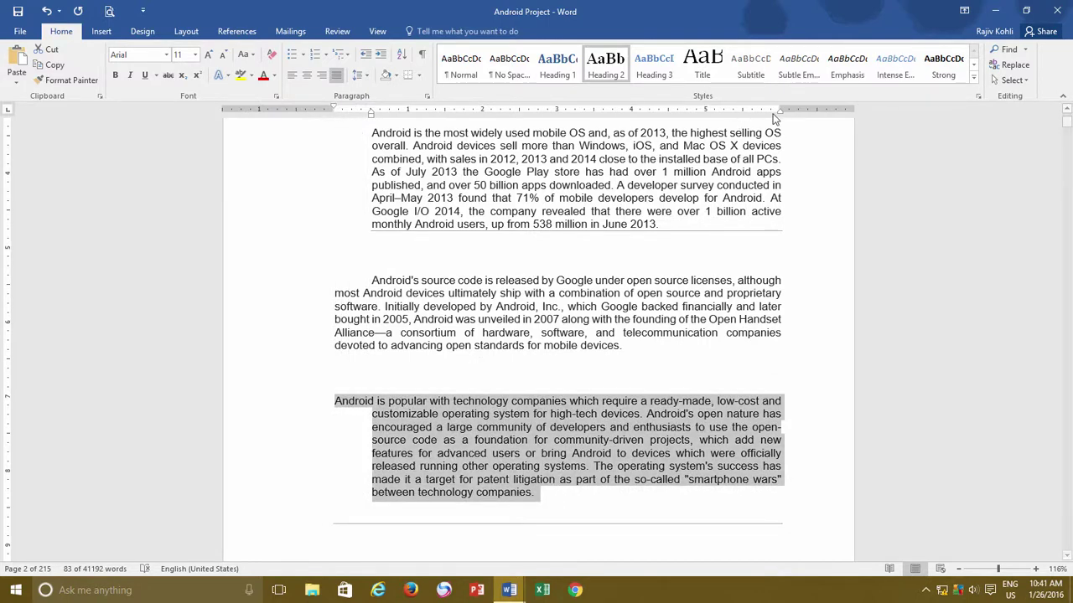
left_click_drag(780, 117, 706, 114)
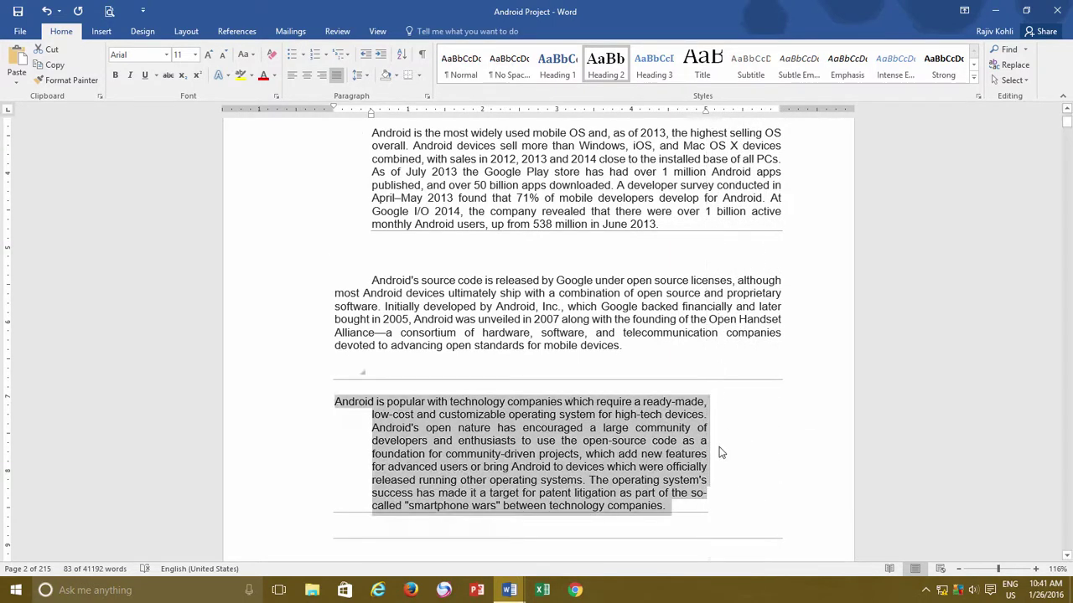
left_click(704, 512)
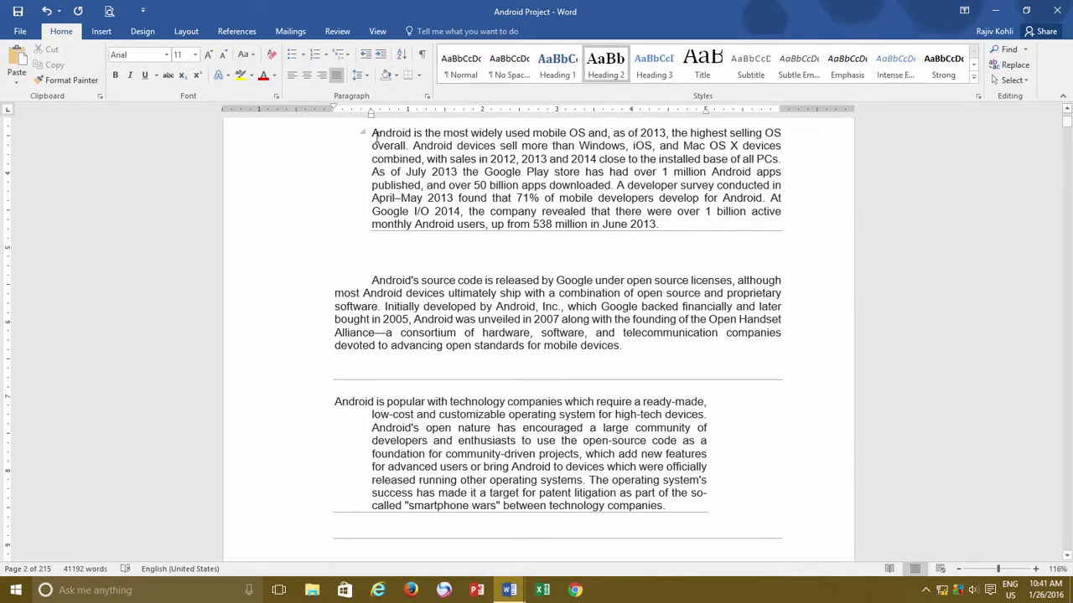
Step: Set the first line indent of the "Android is the most widely used mobile OS" paragraph at the 1-inch mark
left_click_drag(372, 132, 670, 239)
left_click_drag(369, 111, 409, 117)
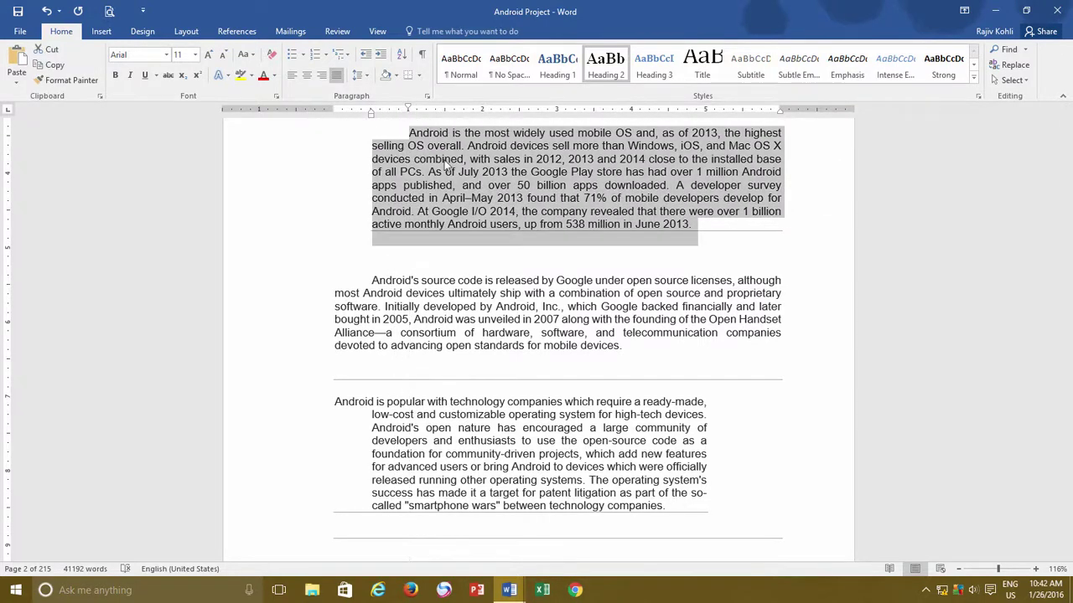
Step: Set the "Android's source code" paragraph's right indent at about the 5.3-inch mark and its first line indent at 1 inch
left_click_drag(372, 280, 629, 362)
left_click_drag(779, 111, 729, 113)
mouse_move(370, 110)
left_mouse_down()
mouse_move(452, 110)
mouse_move(408, 110)
left_mouse_up()
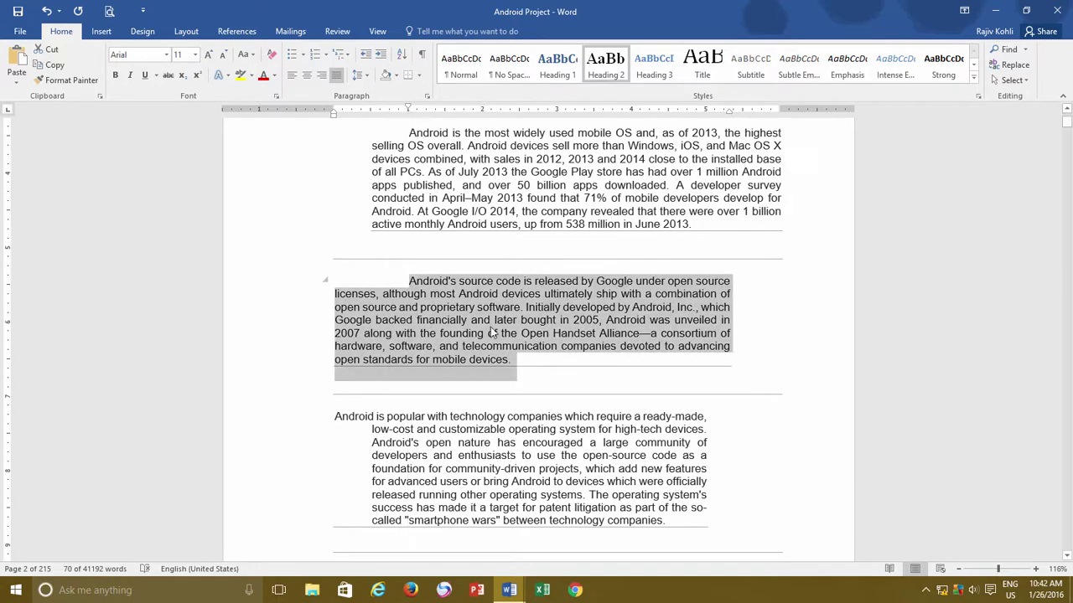
left_click(513, 361)
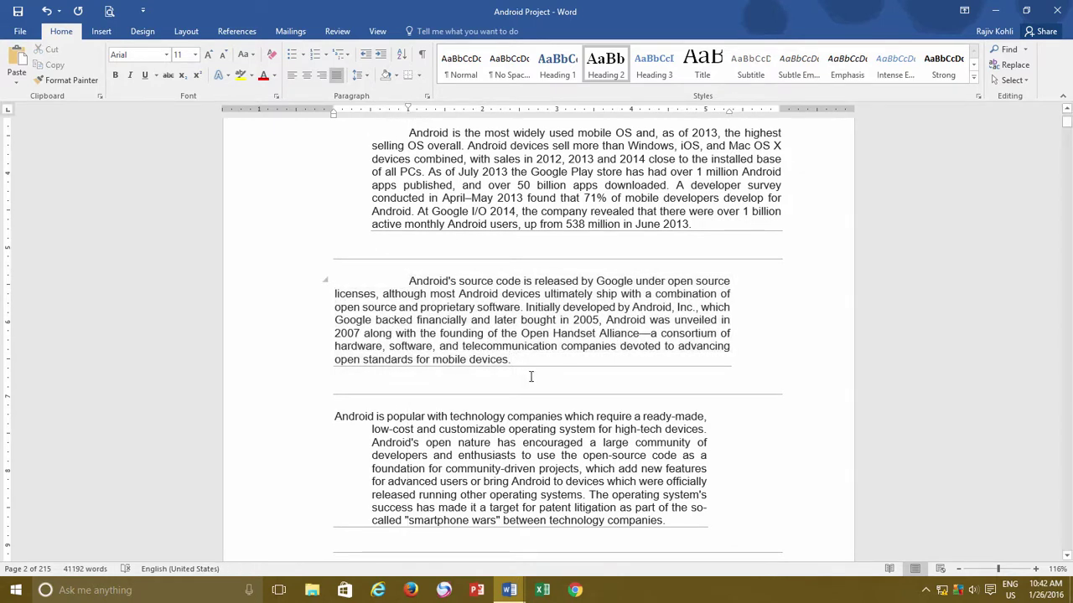
Step: Switch to the Project Report document and display its page margin presets
left_click(509, 591)
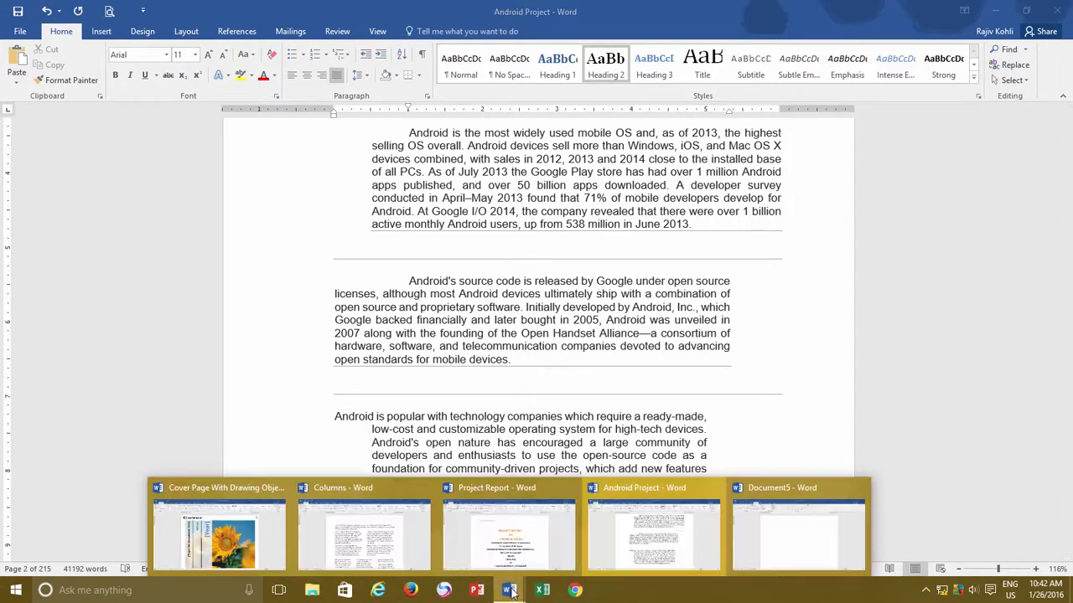
left_click(507, 544)
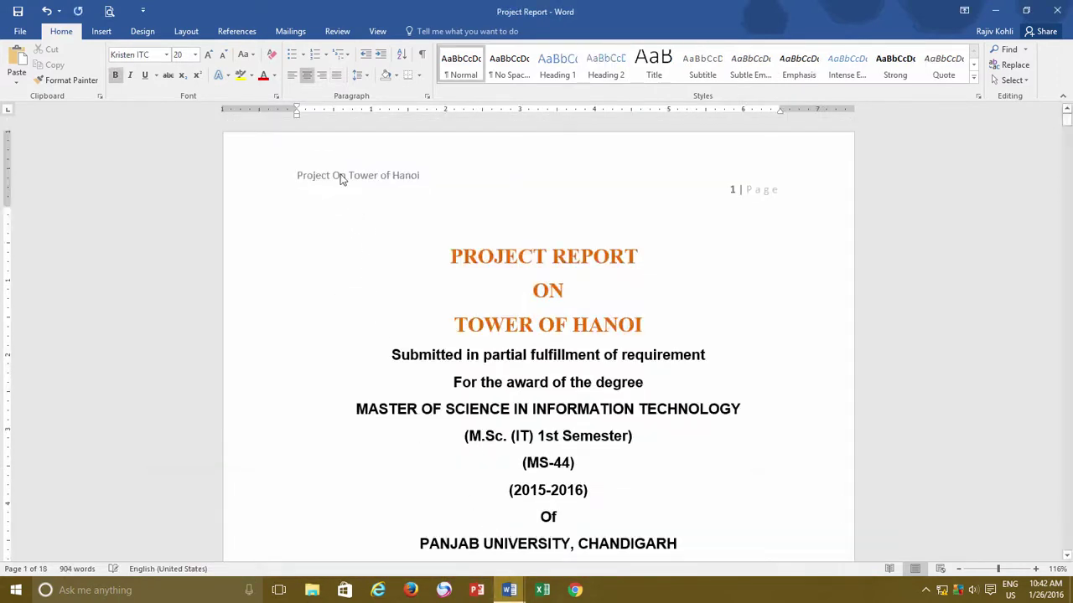
left_click(186, 31)
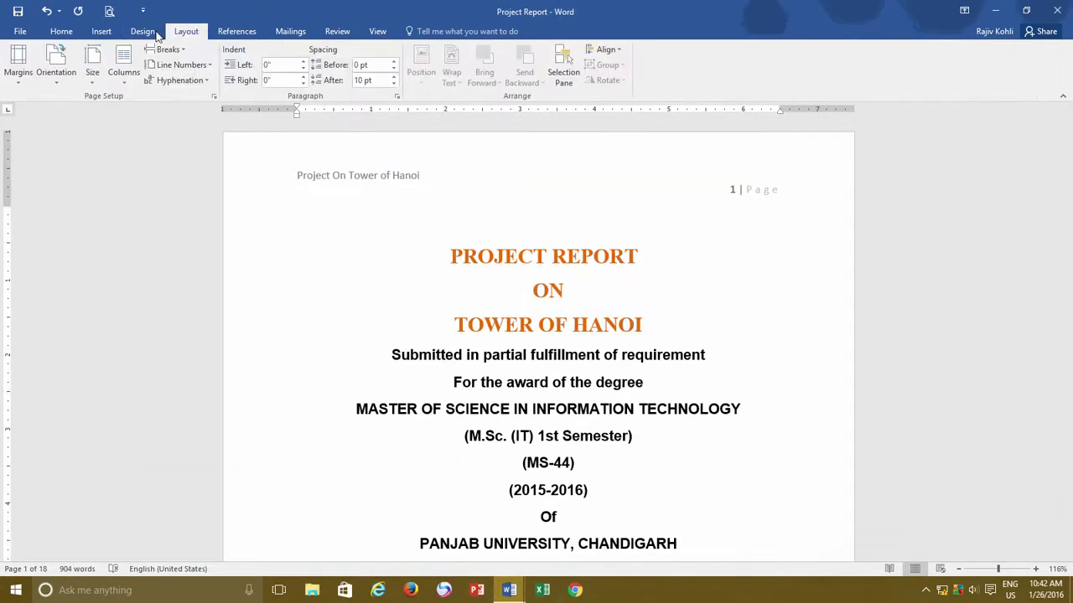
left_click(19, 70)
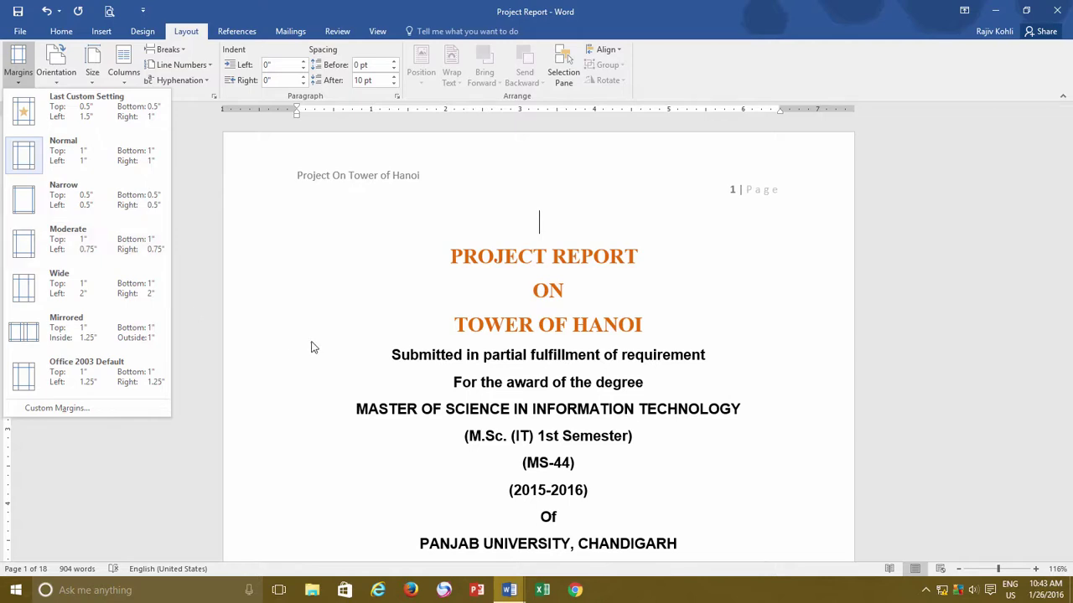
Step: Switch to the Columns document and examine its one-, two- and three-column sections
left_click(510, 589)
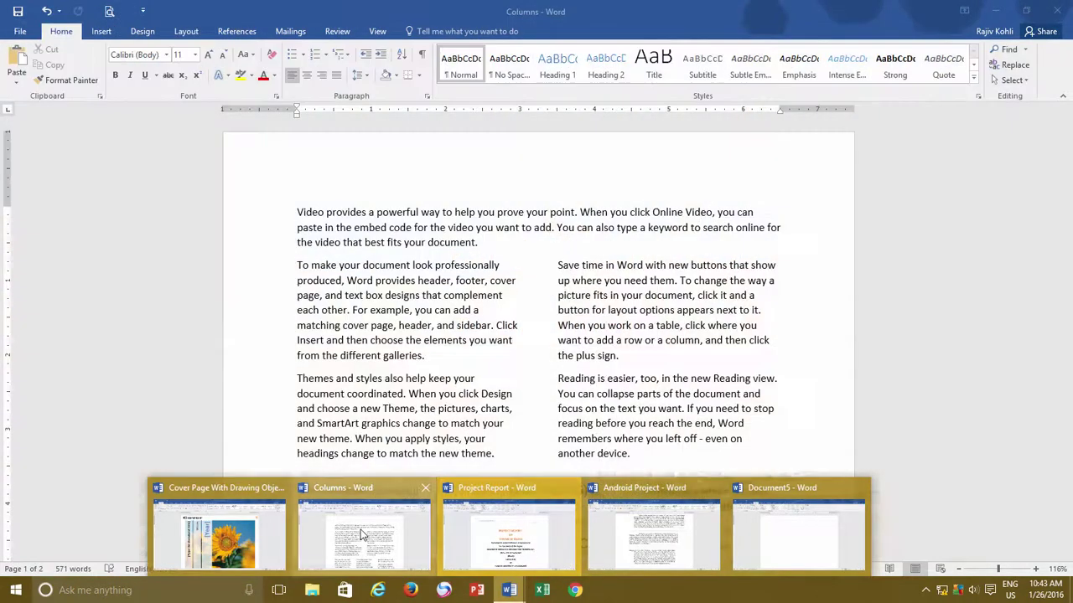
left_click(364, 524)
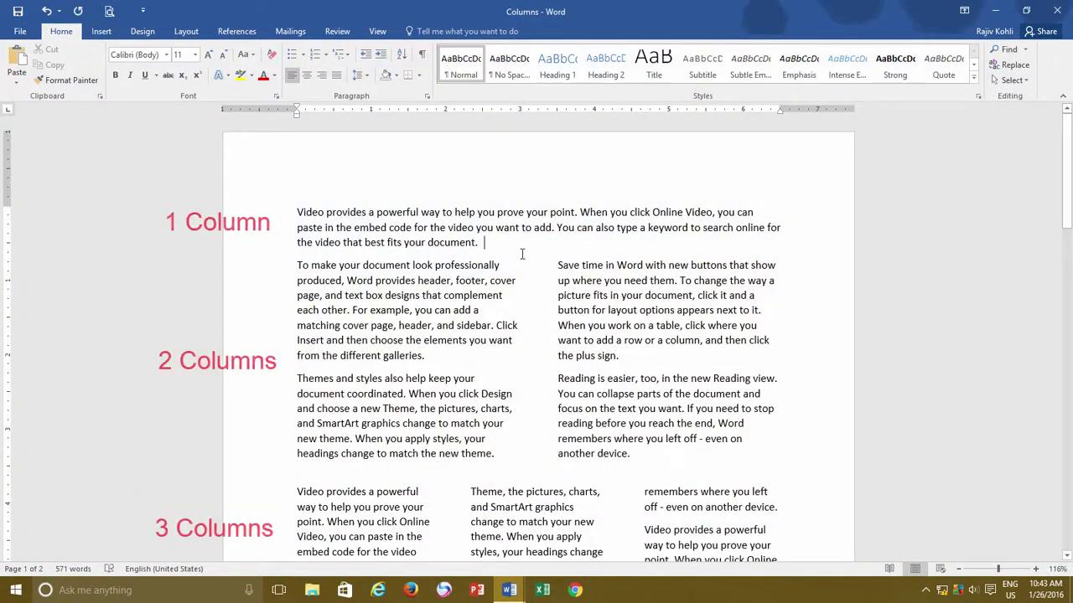
scroll(518, 392, "down", 3)
scroll(518, 392, "down", 5)
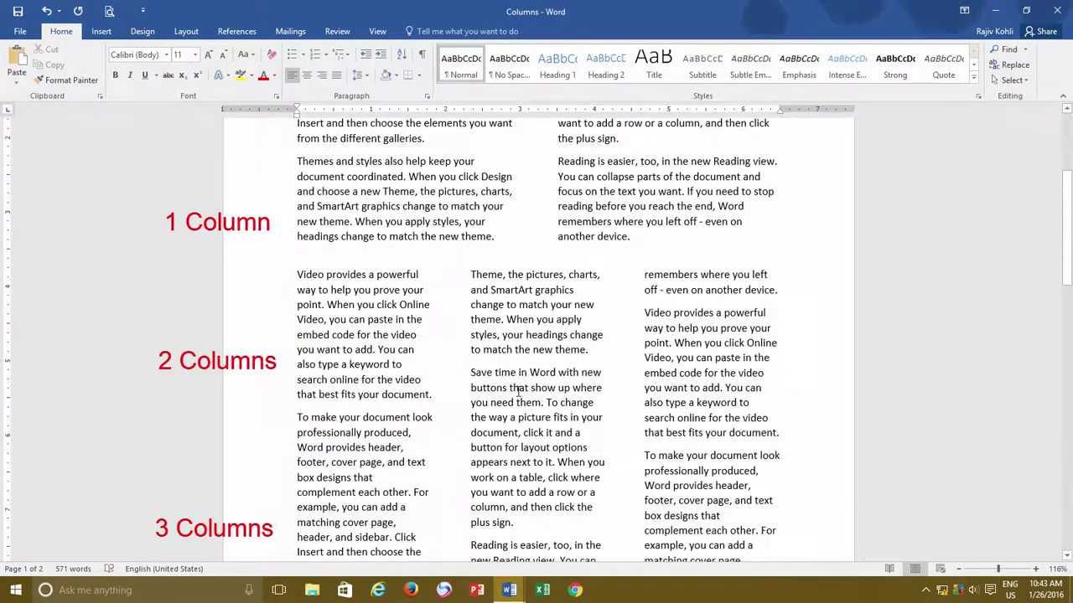
scroll(518, 382, "up", 8)
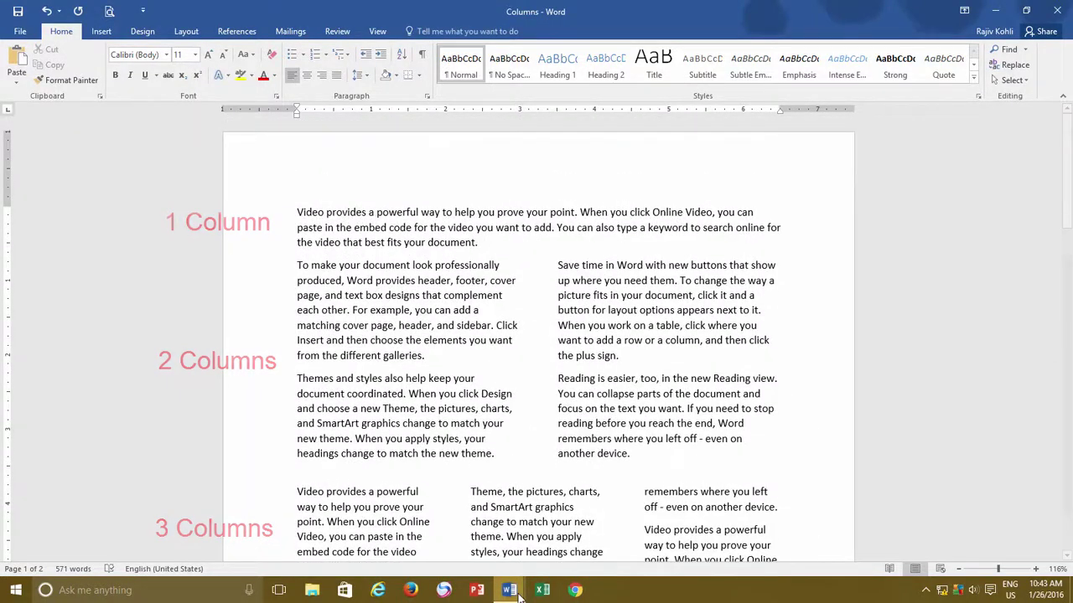
Step: Return to the Project Report document, apply the Narrow margin preset and check the cover and Preface pages
mouse_move(511, 590)
left_click(479, 516)
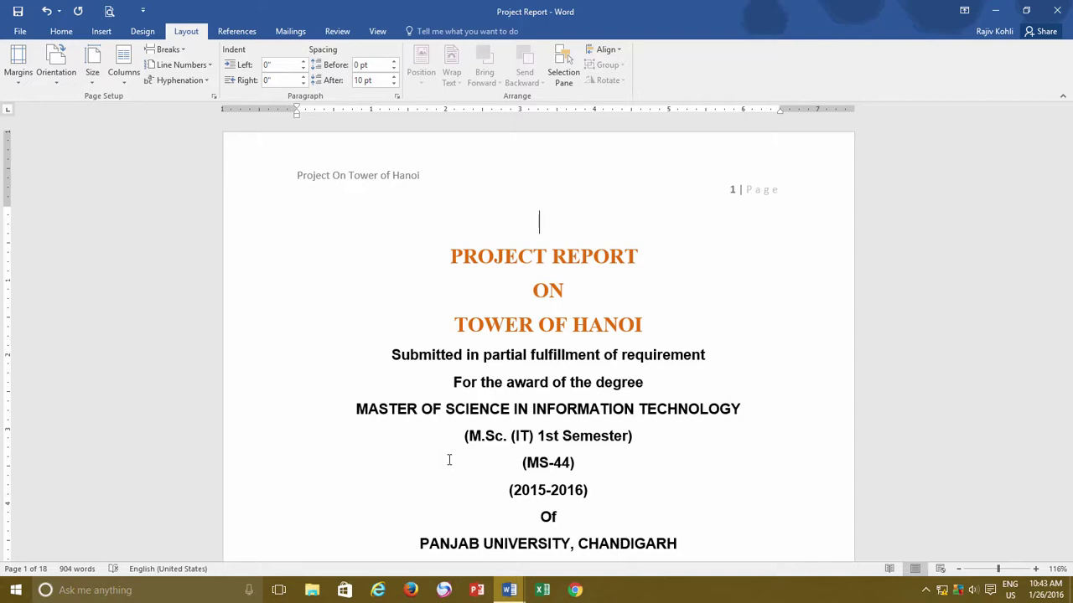
left_click(10, 74)
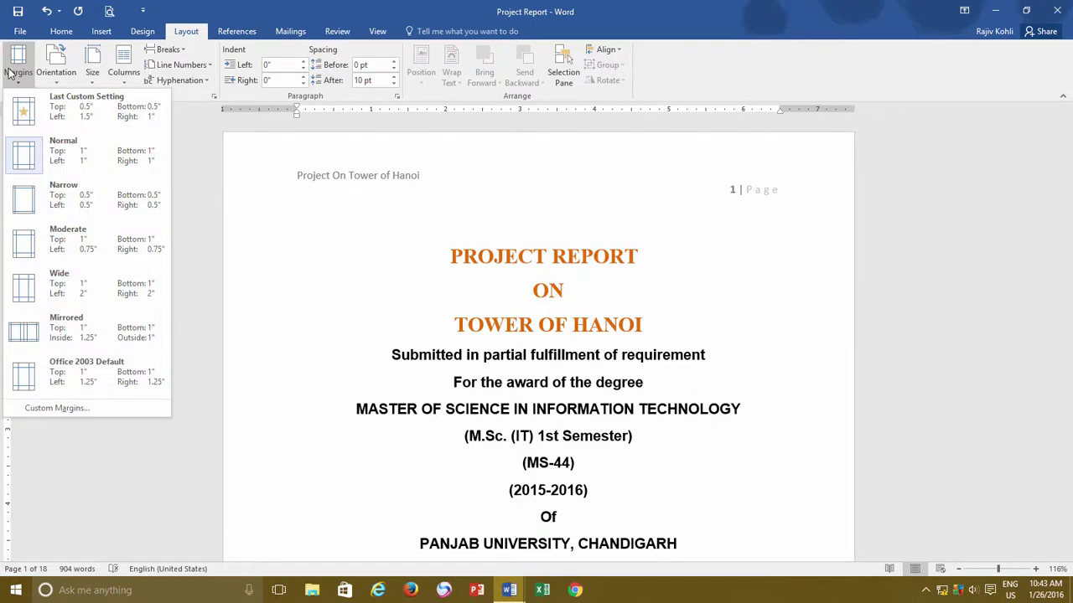
left_click(66, 209)
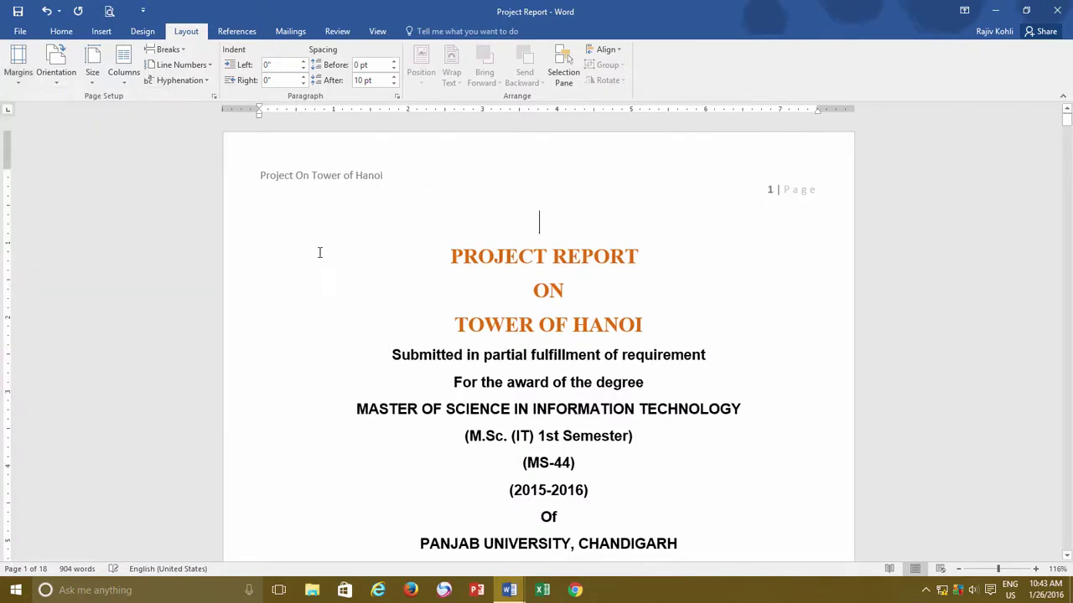
scroll(318, 251, "down", 10)
scroll(340, 288, "down", 7)
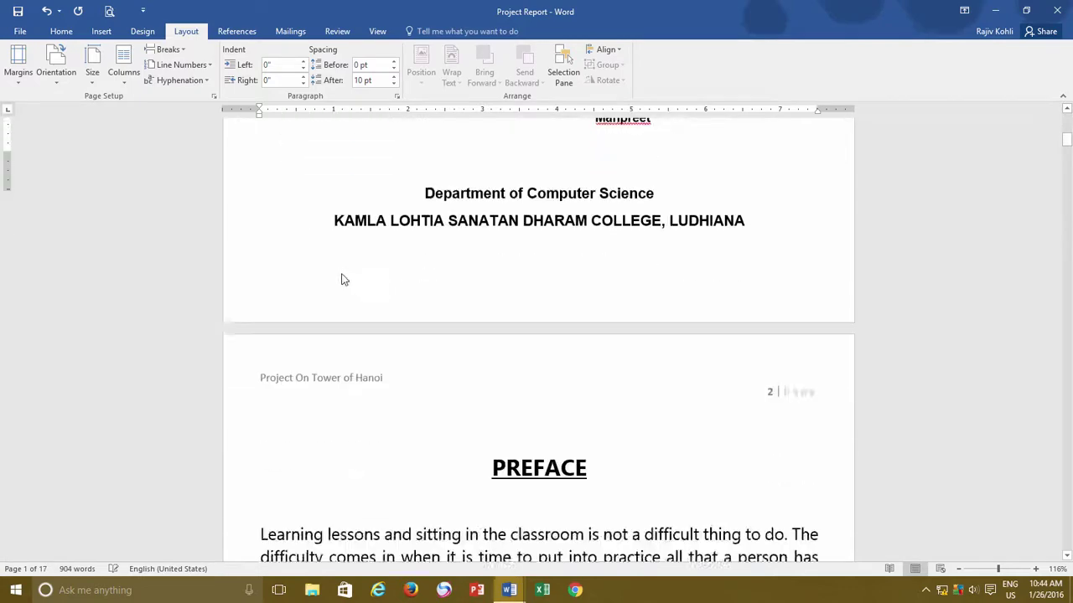
left_click(406, 315)
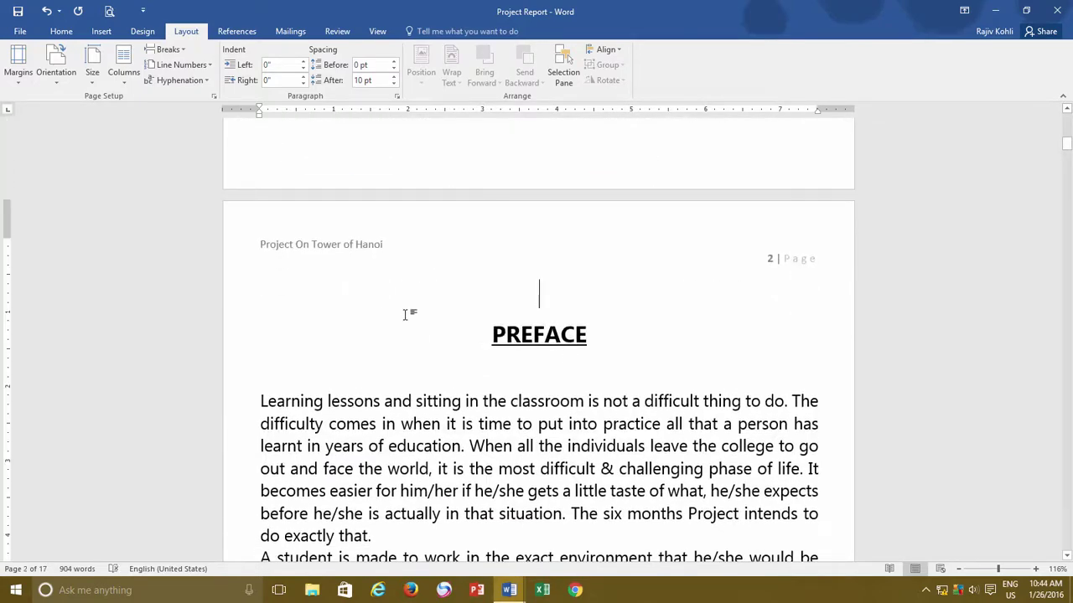
scroll(406, 315, "up", 12)
left_click(393, 248)
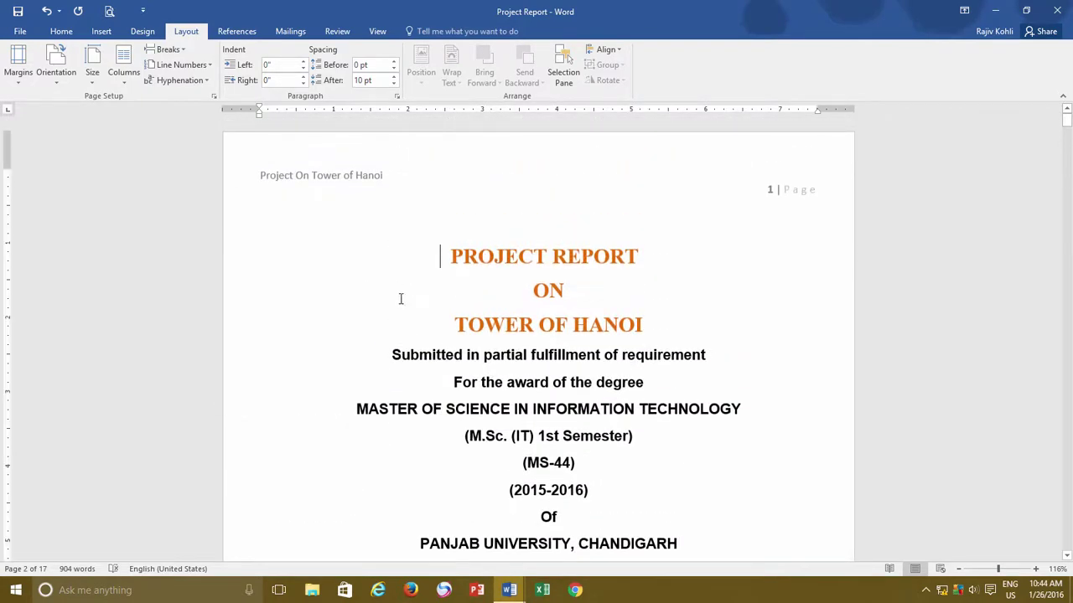
Step: With the insertion point directly before the PREFACE heading, enter custom top, bottom, left and right margins of 1 inch
scroll(388, 321, "down", 11)
left_click(469, 395)
left_click(17, 66)
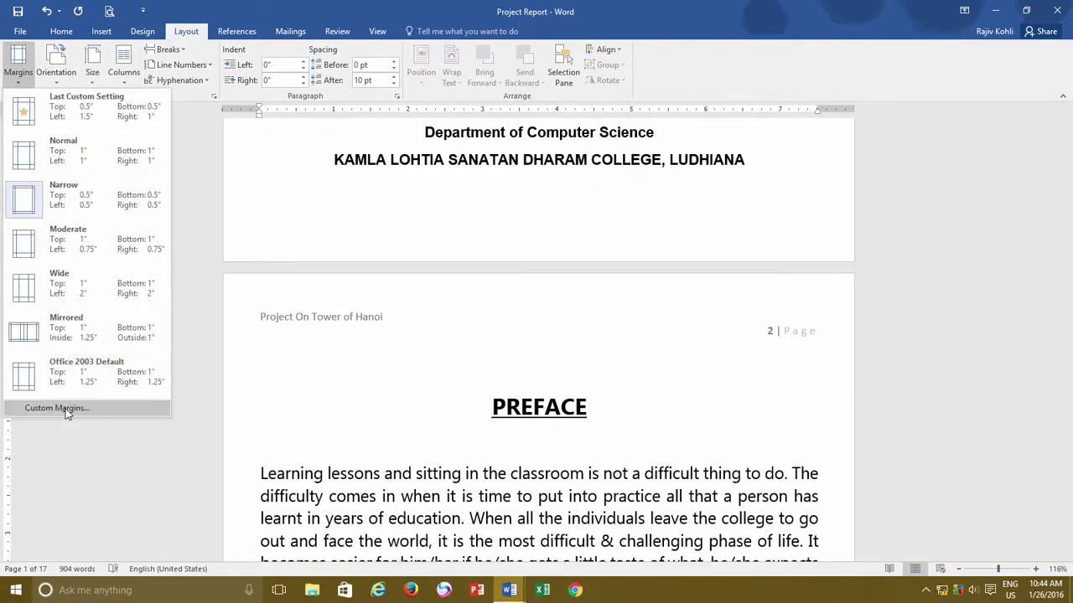
left_click(57, 408)
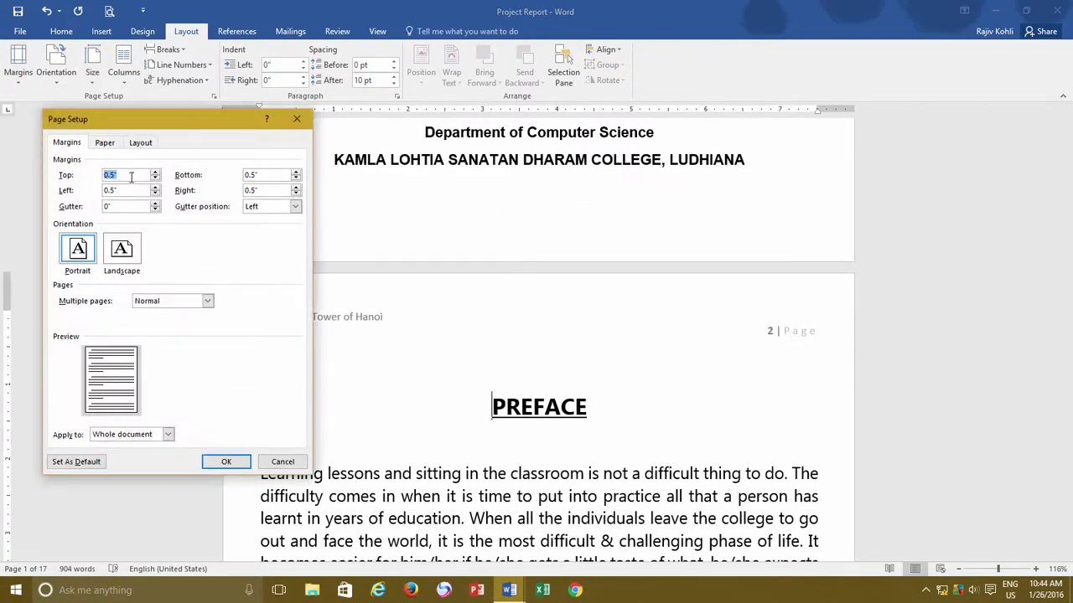
type("1")
key("Tab")
type("1")
key("Tab")
type("1")
key("Tab")
type("1")
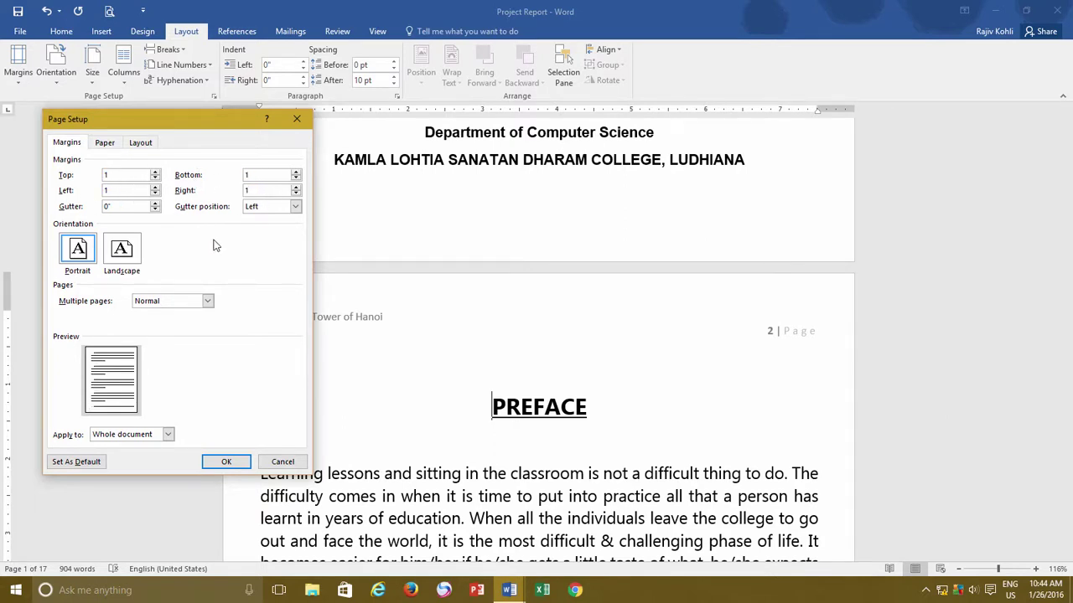
Step: Apply the custom margins from this point forward and compare the Preface page's margins with the cover page's
left_click(168, 434)
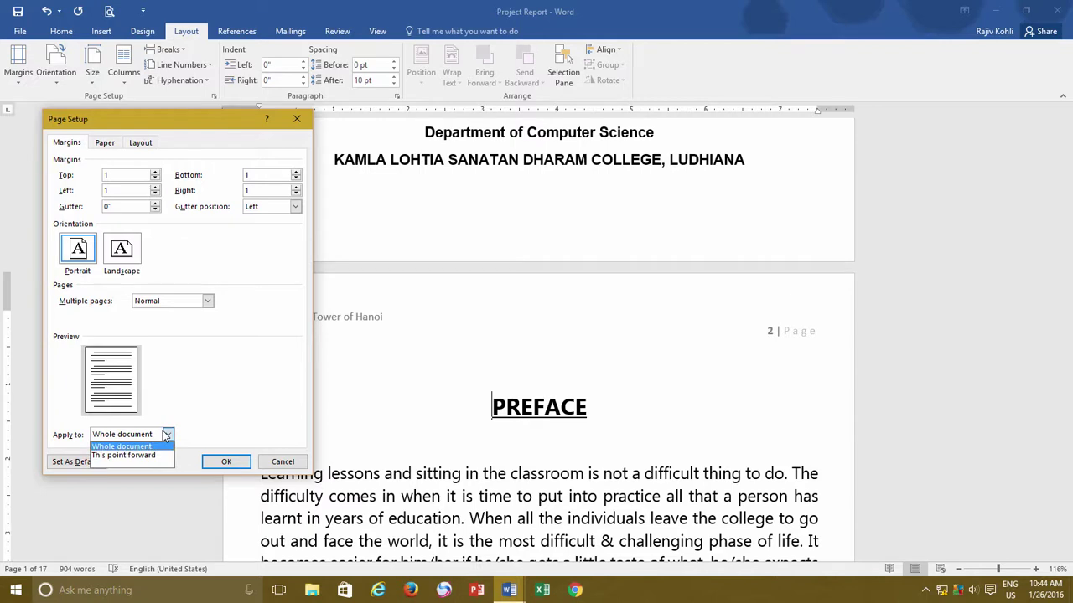
left_click(126, 455)
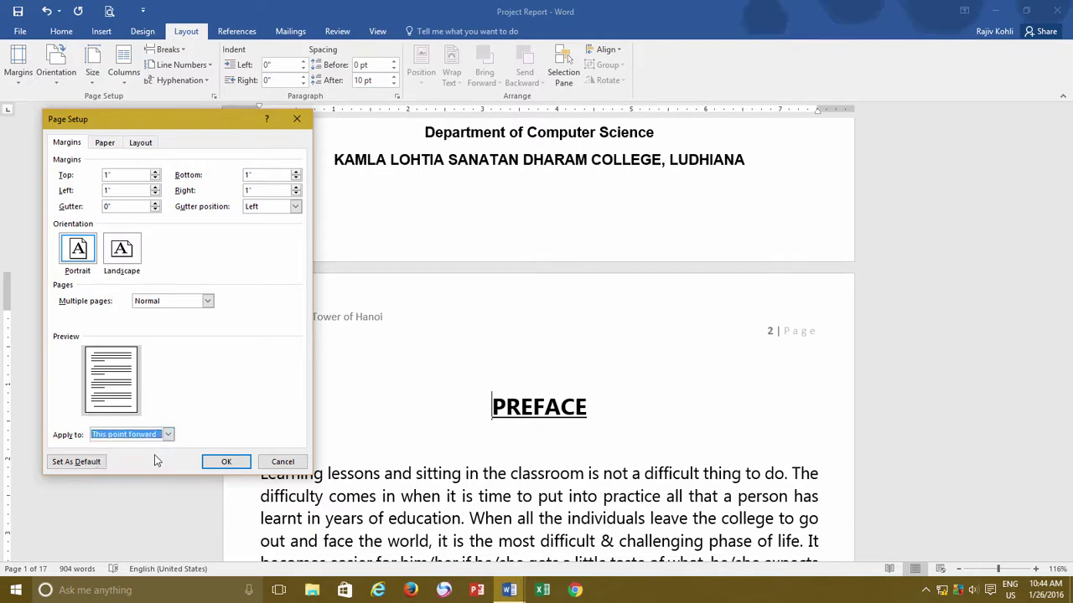
left_click(225, 462)
scroll(464, 421, "down", 3)
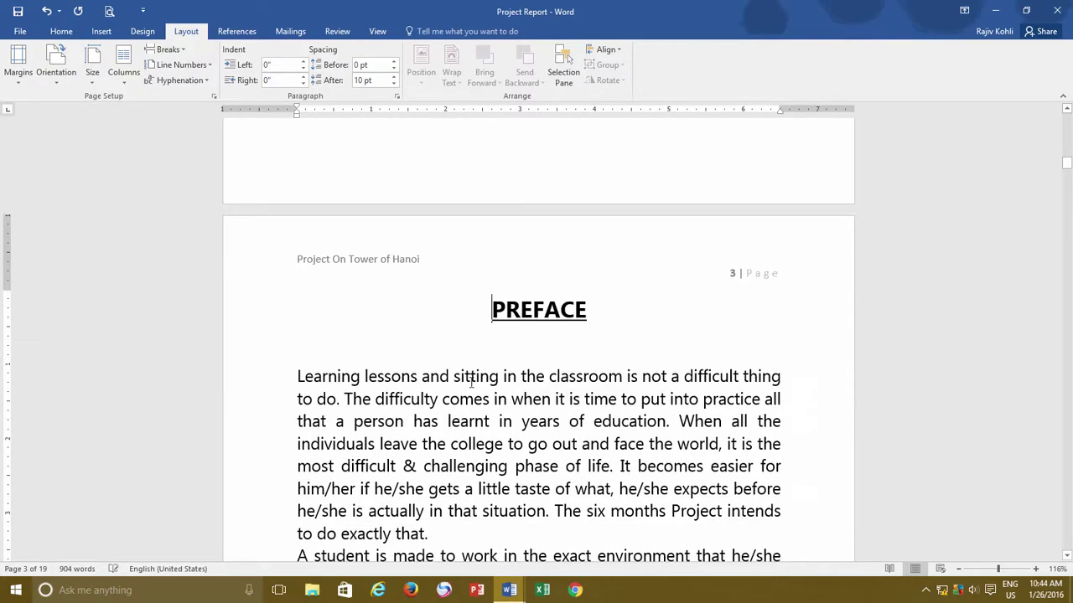
scroll(472, 382, "down", 1)
left_click(419, 310)
scroll(433, 248, "up", 15)
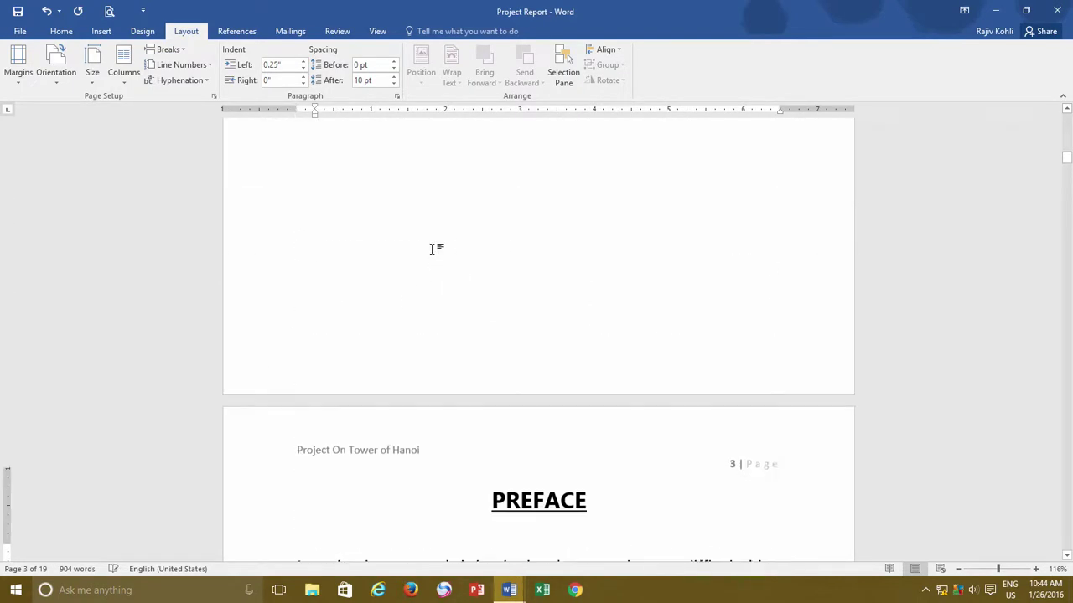
scroll(433, 249, "up", 5)
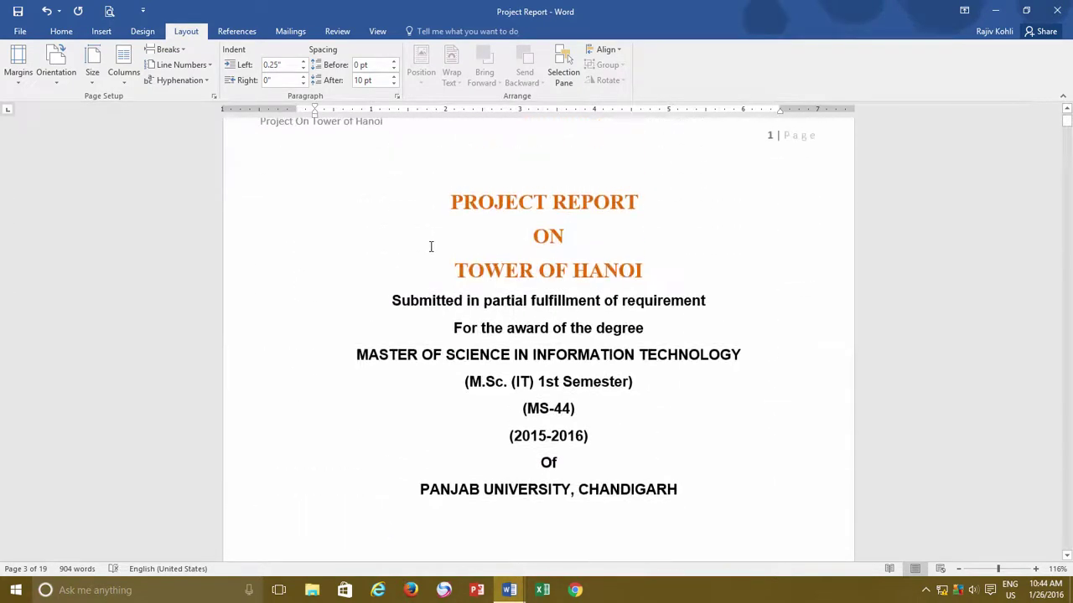
left_click(415, 215)
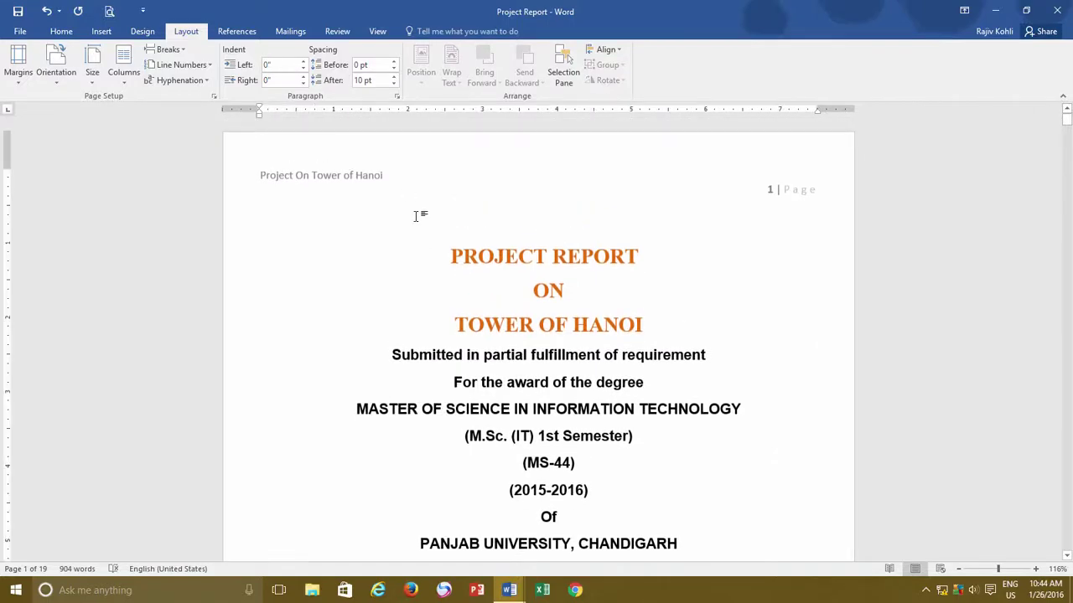
Step: Remove the blank page between the cover page and the Preface, and check both pages' margins
scroll(423, 243, "down", 10)
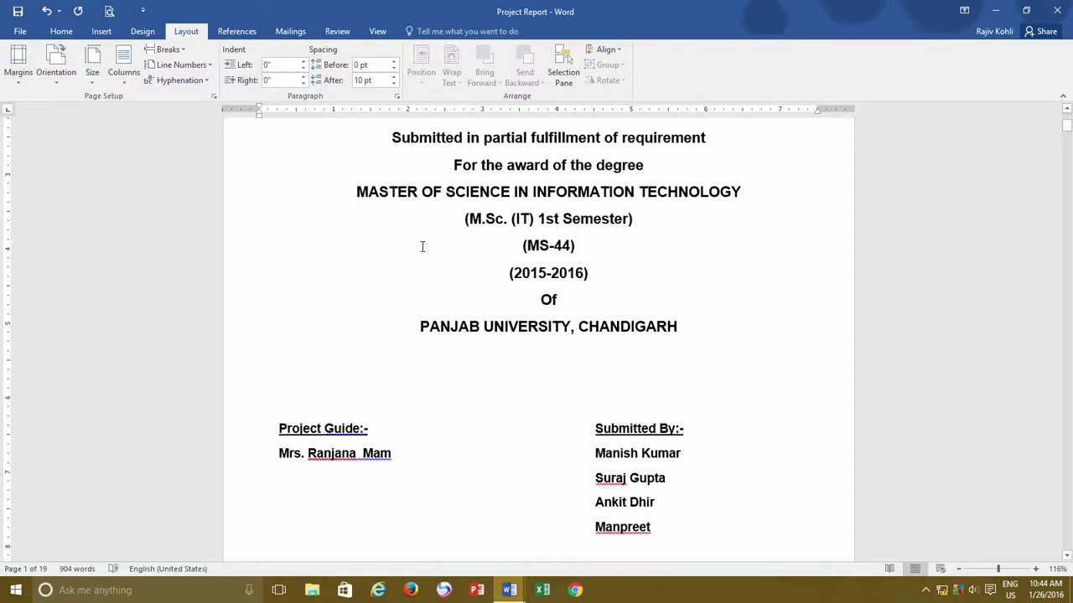
scroll(425, 250, "down", 6)
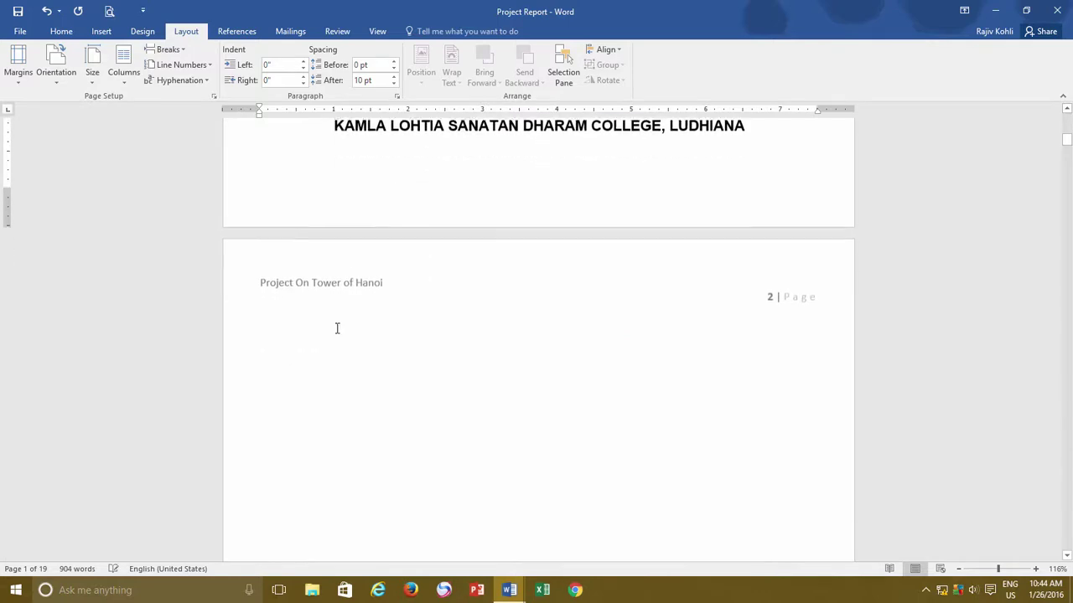
left_click(385, 331)
key("Delete")
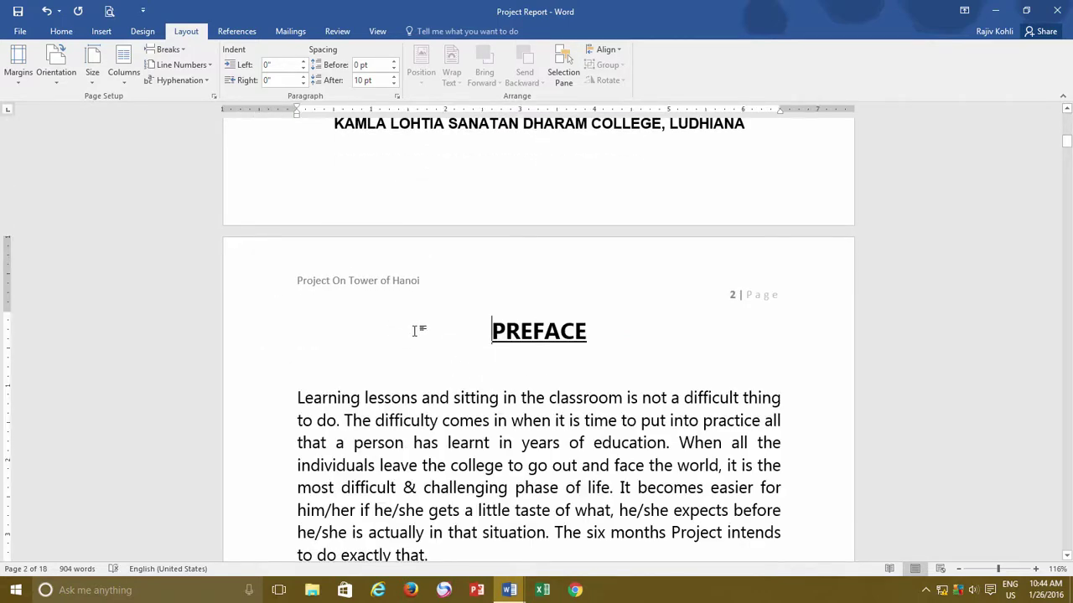
scroll(410, 315, "up", 3)
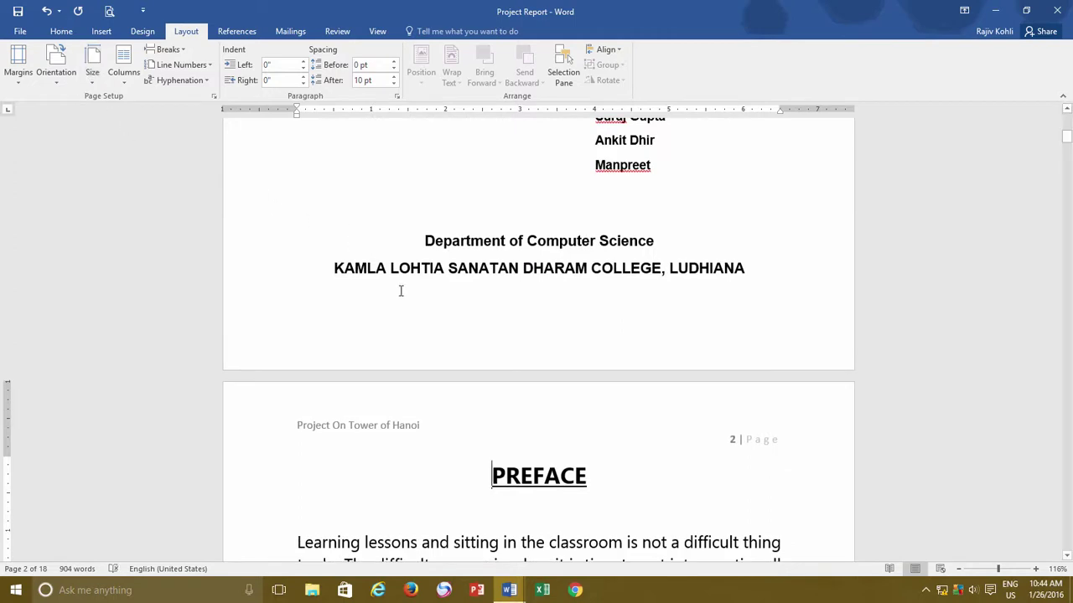
scroll(466, 378, "down", 1)
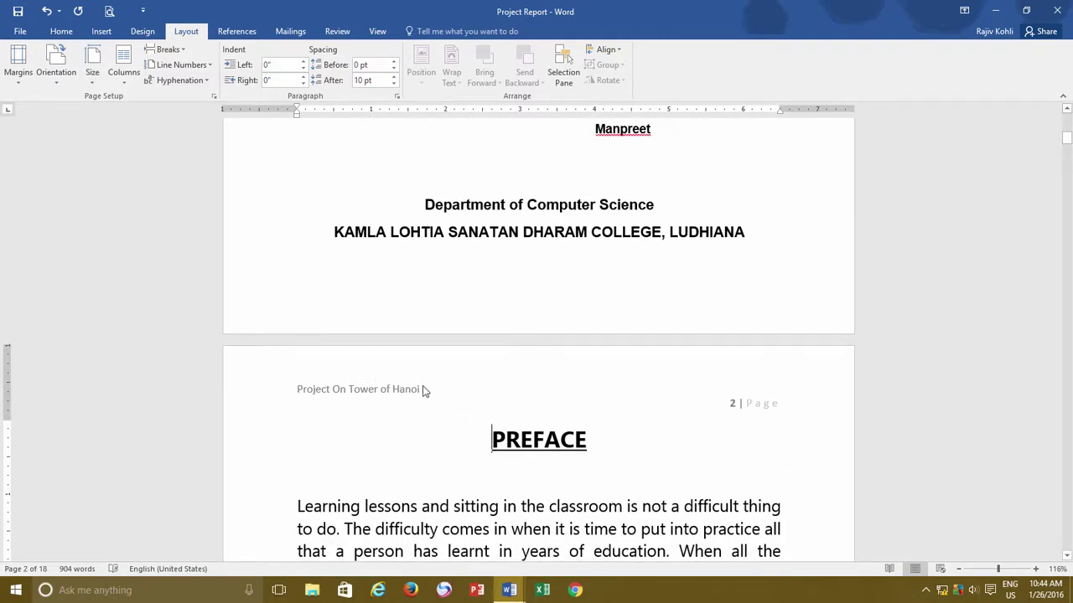
scroll(462, 276, "up", 15)
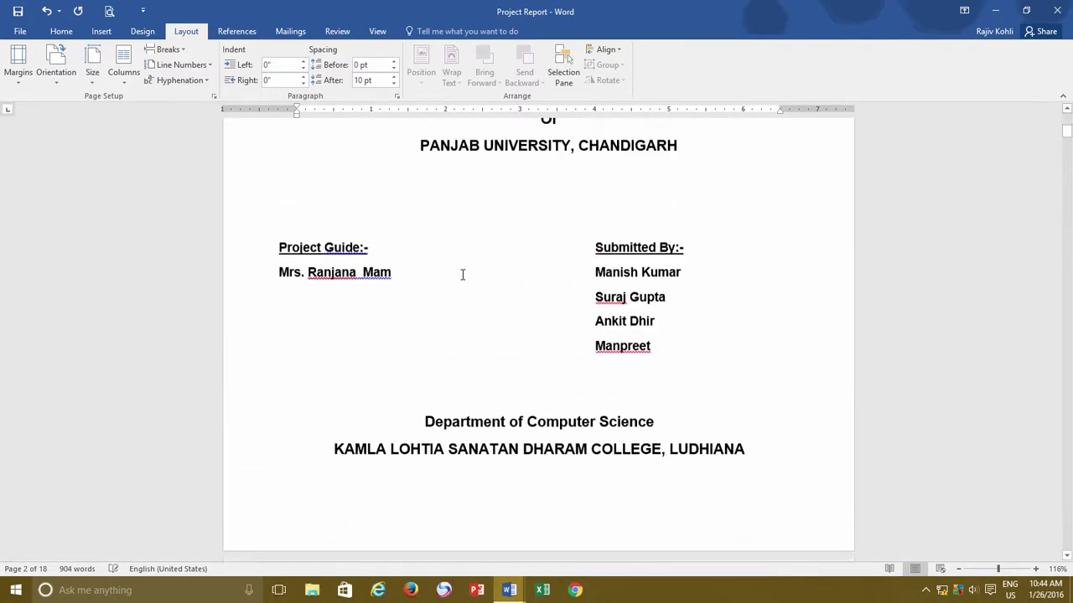
left_click(444, 255)
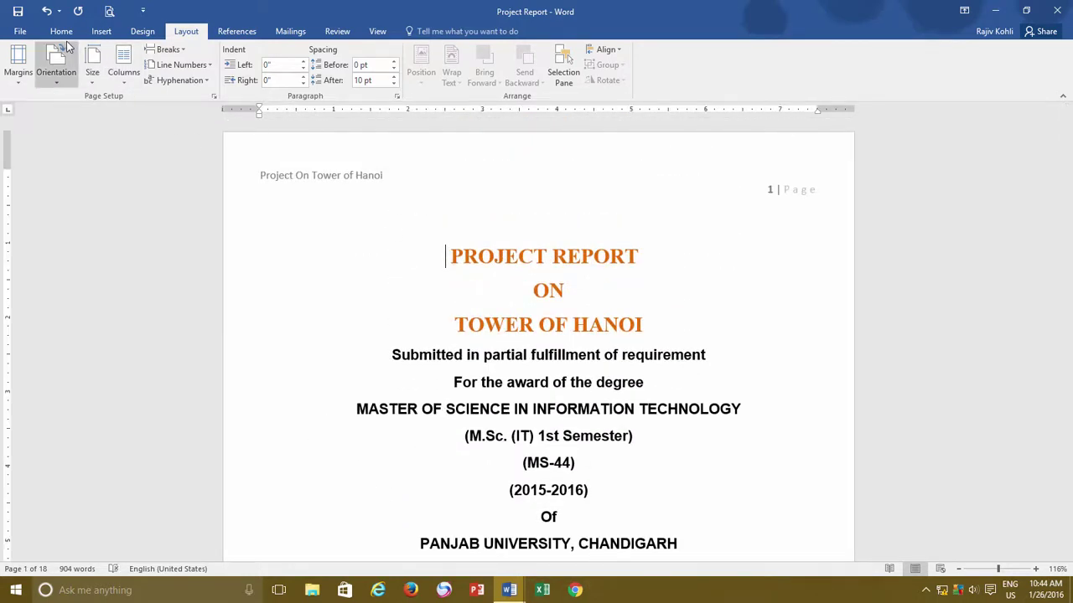
Step: Show the paragraph marks and hidden formatting symbols, and examine the section break between the cover page and the Preface
left_click(60, 32)
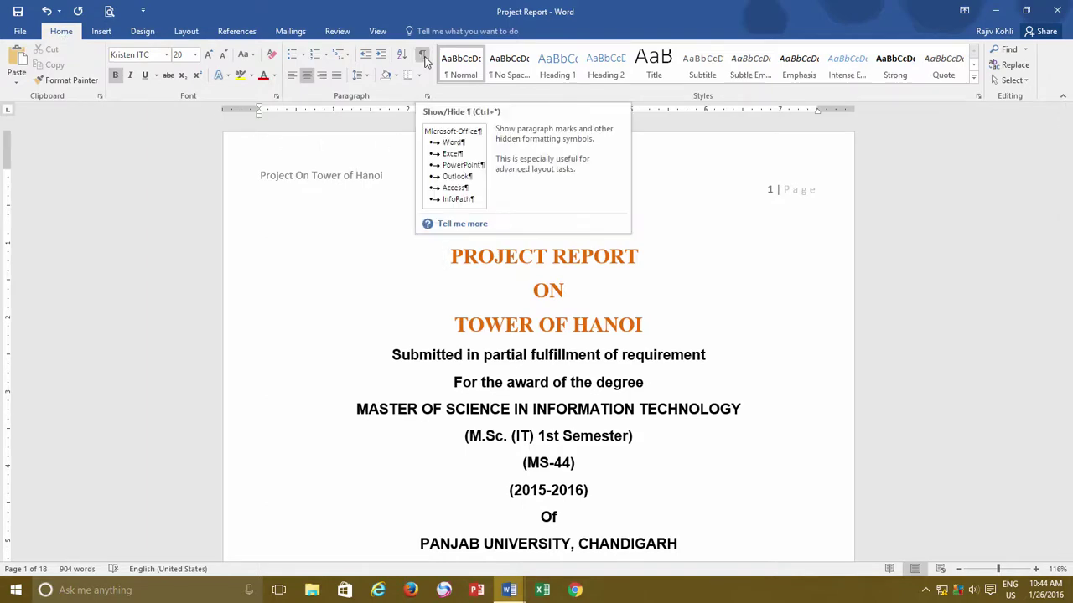
left_click(422, 55)
scroll(634, 355, "down", 2)
scroll(634, 356, "down", 10)
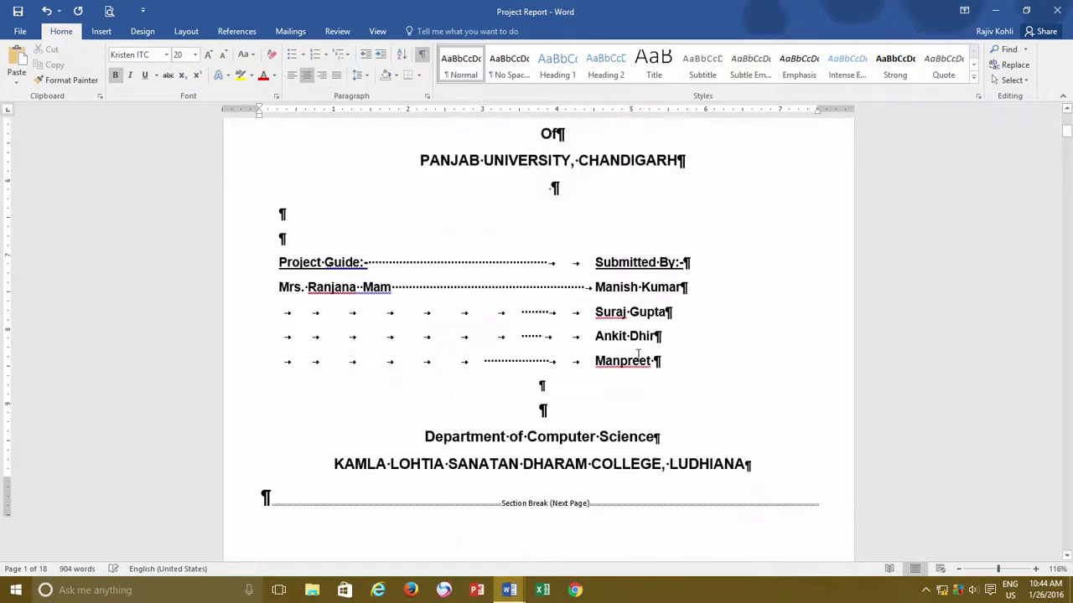
left_click(642, 343)
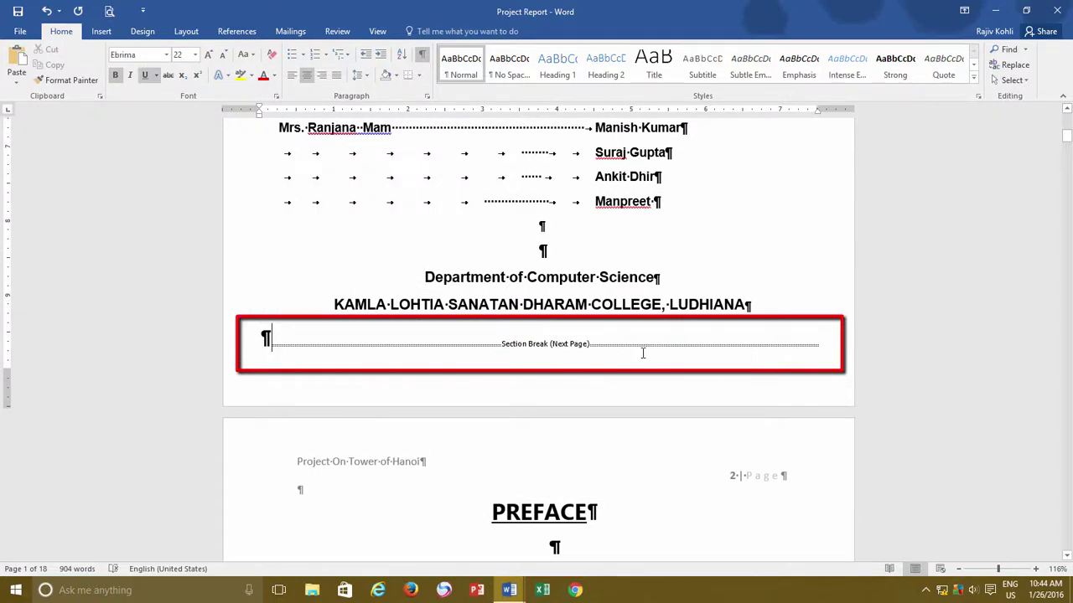
scroll(642, 353, "down", 4)
scroll(642, 353, "down", 1)
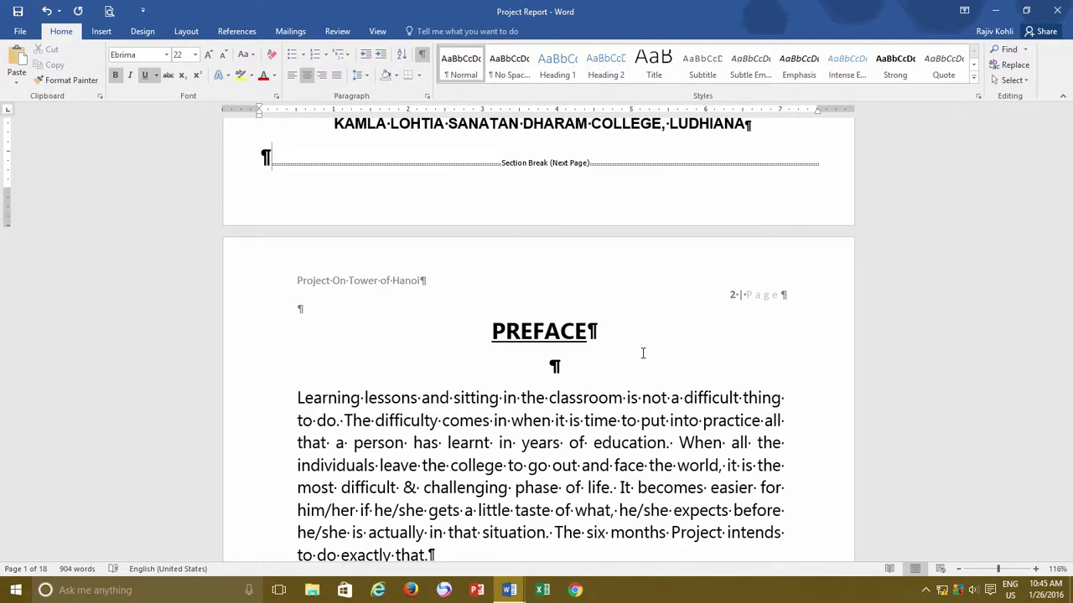
scroll(642, 353, "down", 2)
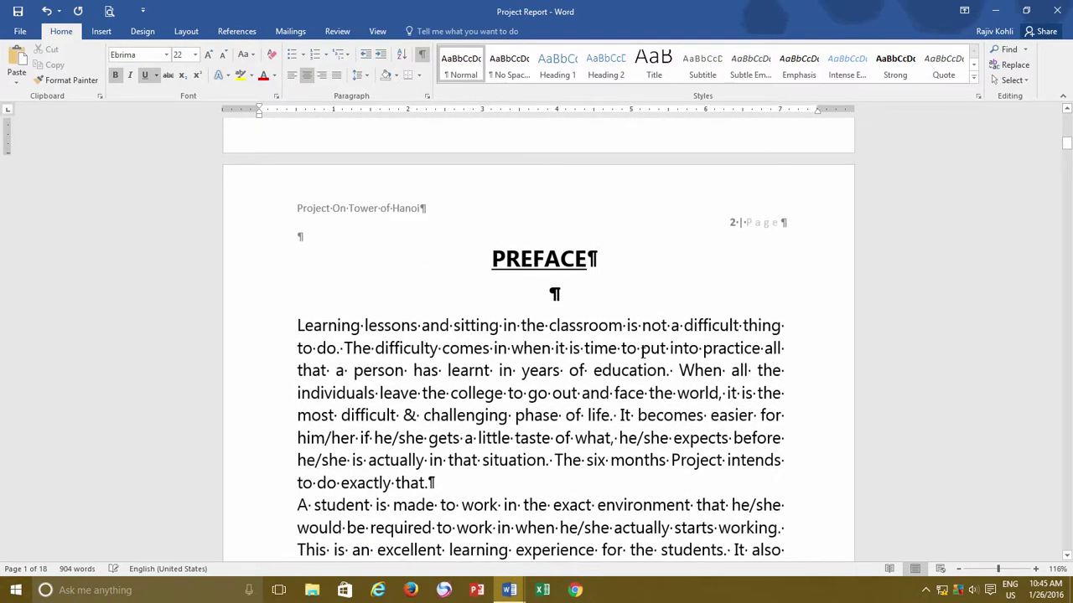
Step: Customize the status bar to display the section number of the insertion point
scroll(642, 352, "up", 1)
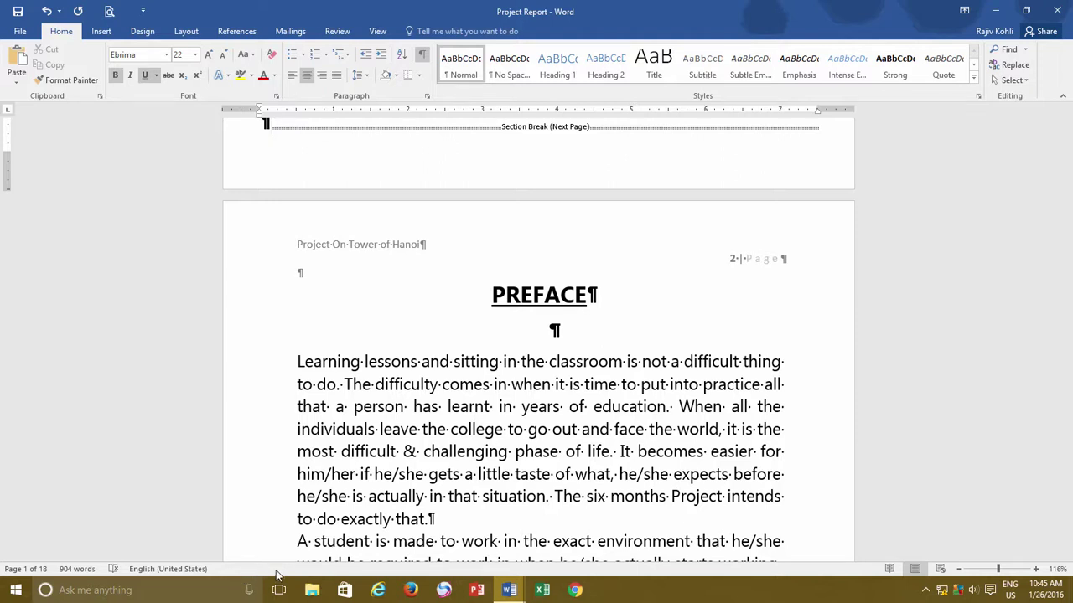
right_click(796, 574)
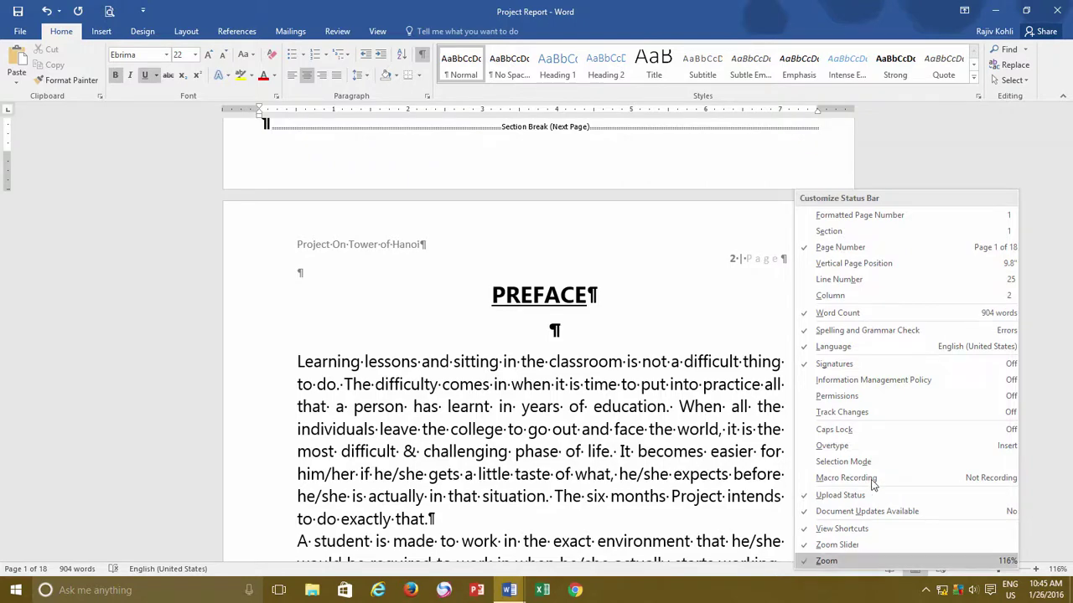
left_click(830, 231)
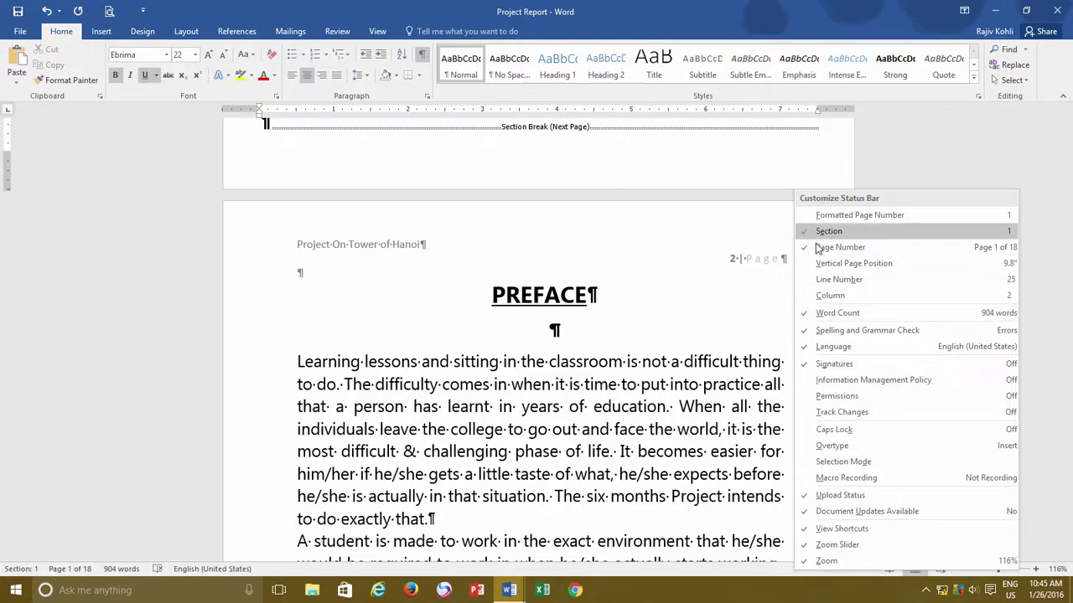
key("Escape")
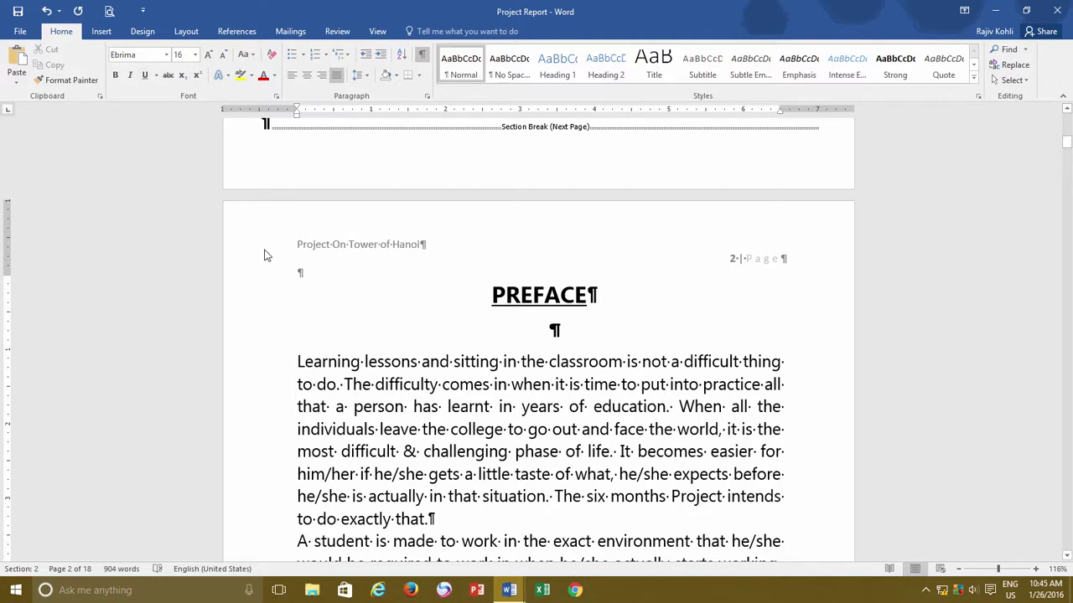
Step: Review the Apply to choices in the Columns settings for the Preface section, leaving the layout unchanged
left_click(186, 33)
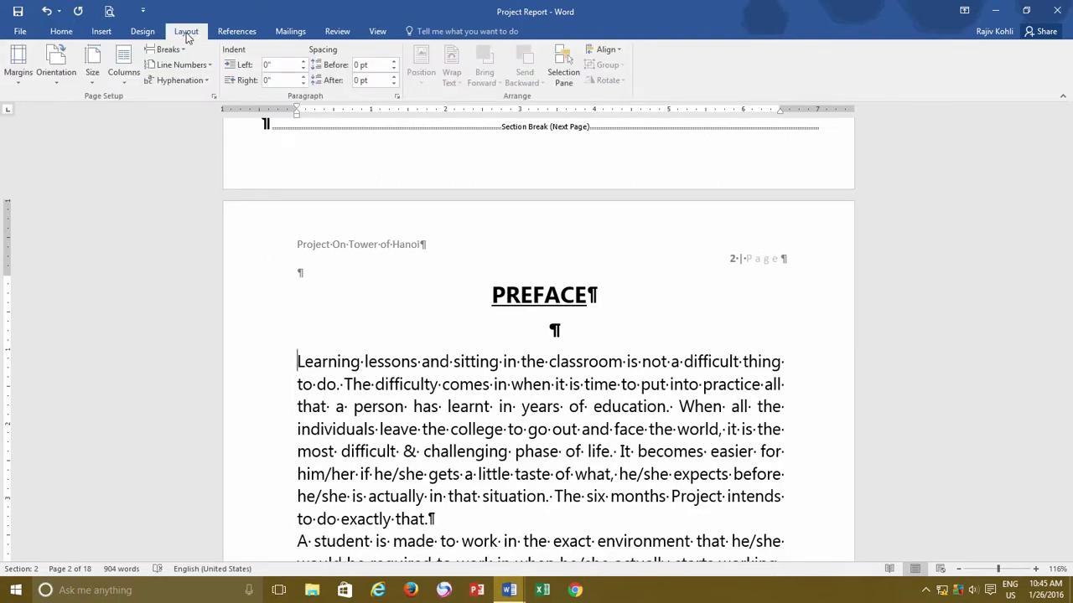
left_click(124, 59)
left_click(286, 282)
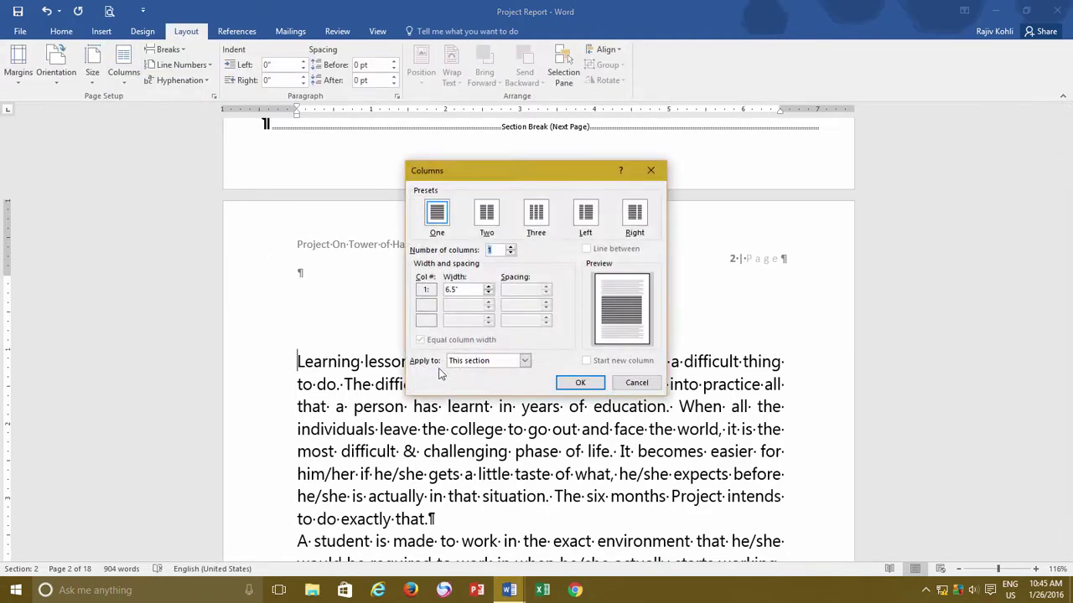
left_click(514, 362)
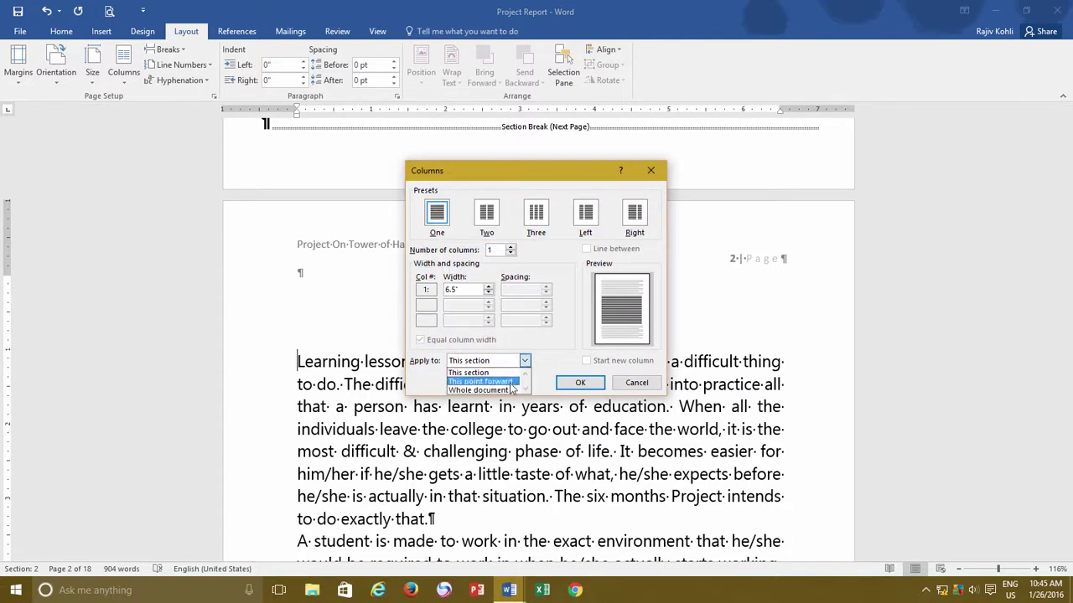
left_click(636, 383)
left_click(636, 383)
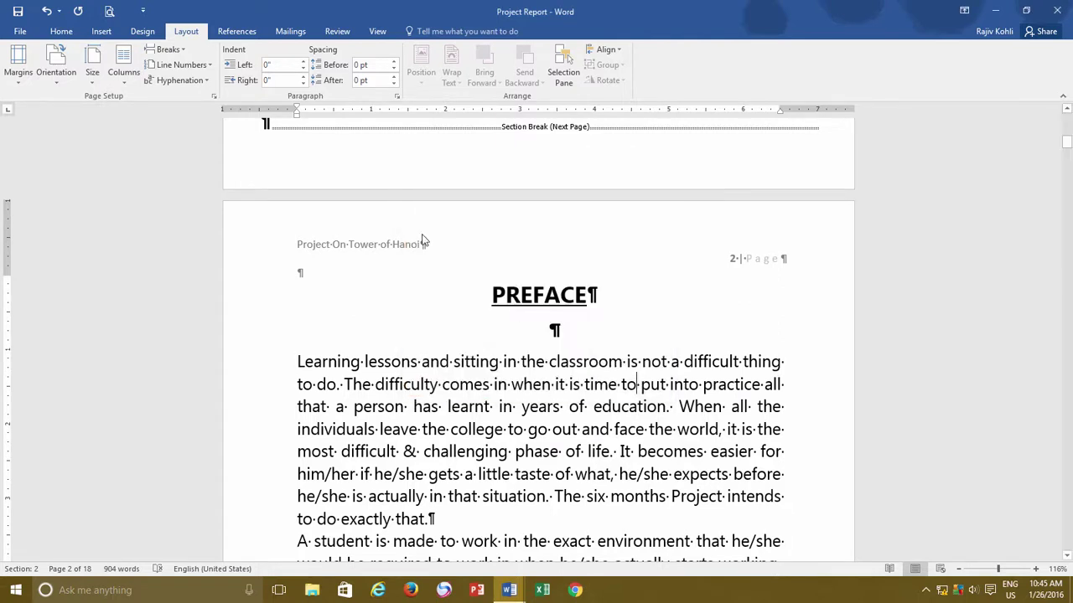
Step: Review the Apply to choices for page borders in the Borders and Shading settings, without applying a border
left_click(141, 34)
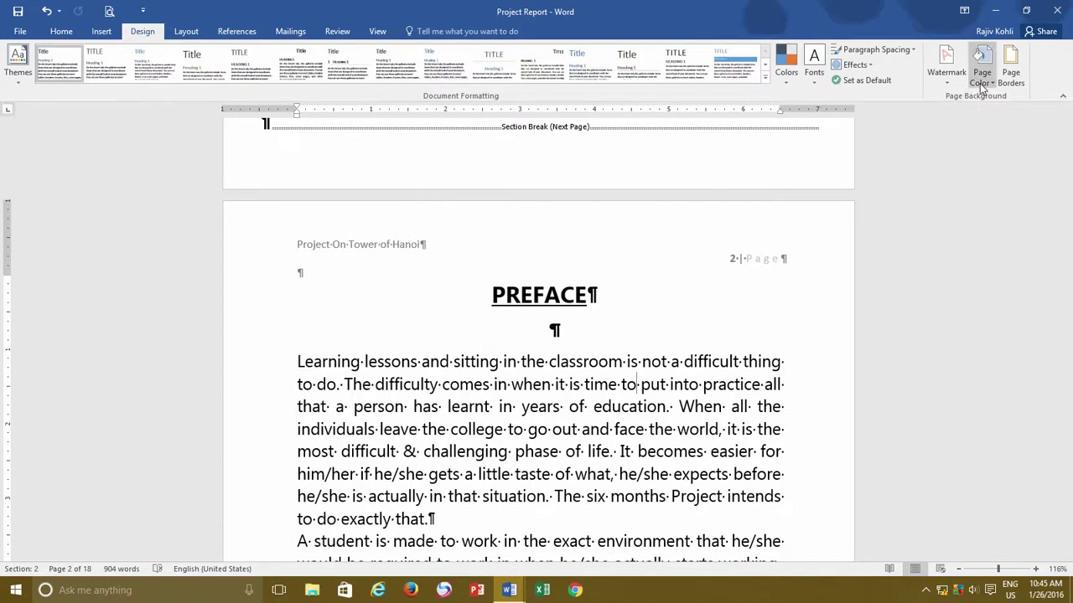
left_click(1010, 77)
left_click(442, 371)
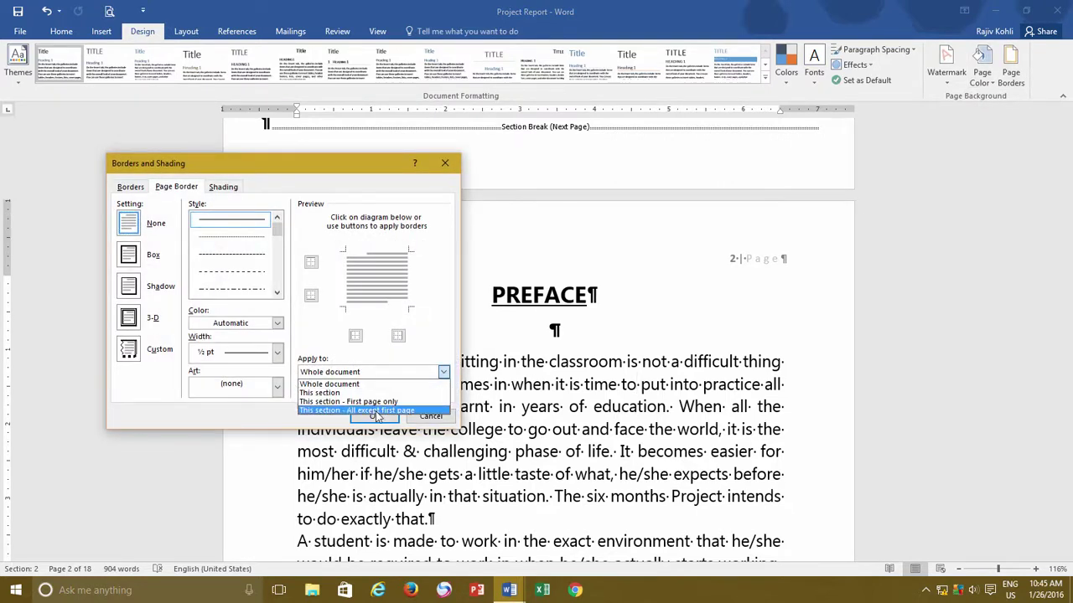
left_click(433, 425)
left_click(425, 415)
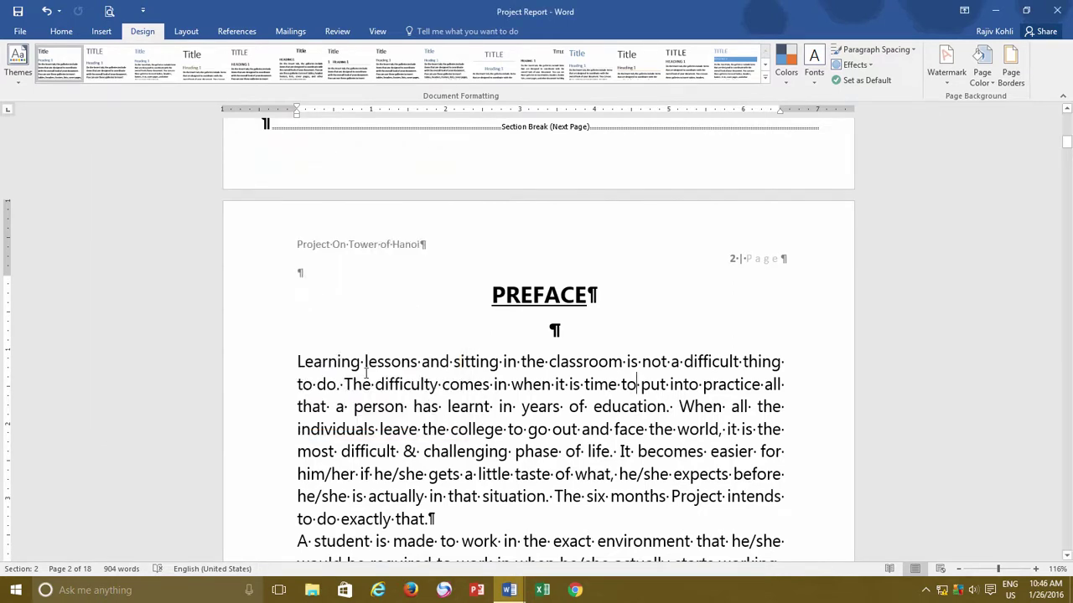
Step: Insert a Next Page section break before the Preface paragraph starting "A student is made to work"
left_click(300, 361)
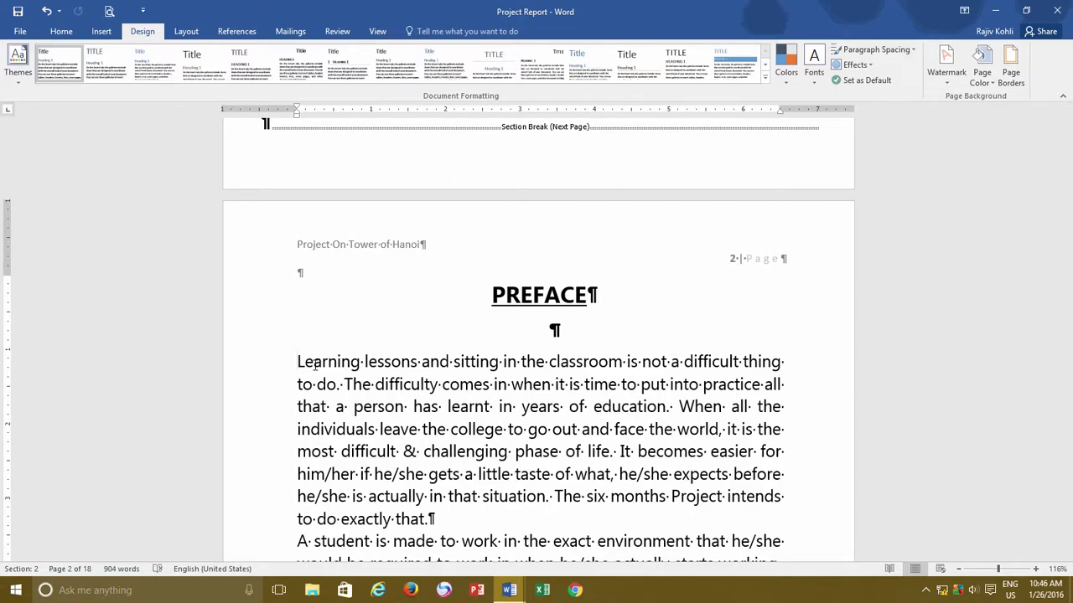
scroll(315, 366, "down", 5)
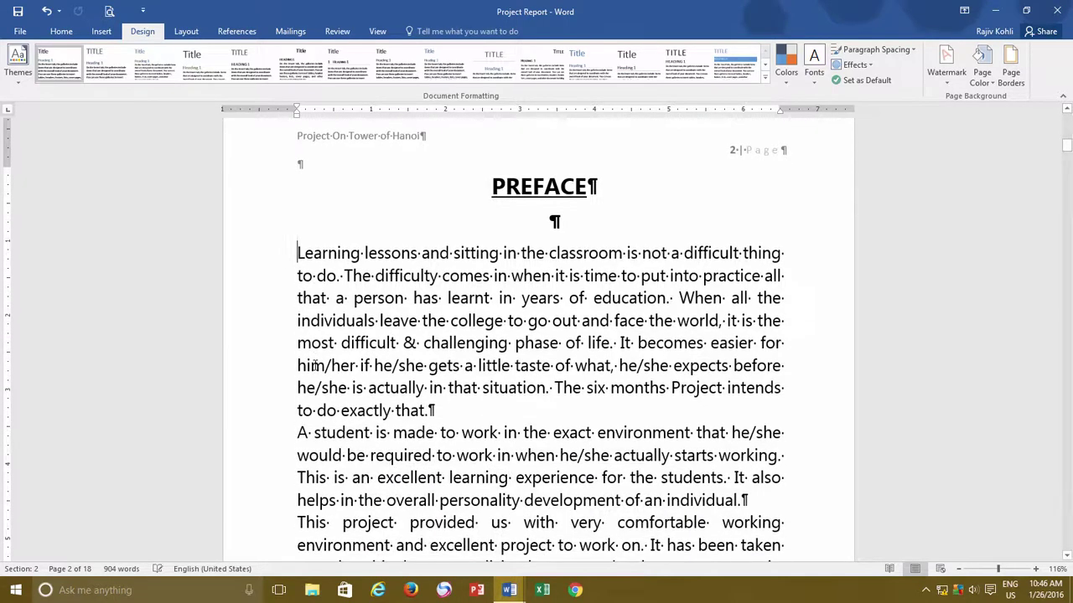
scroll(324, 376, "down", 3)
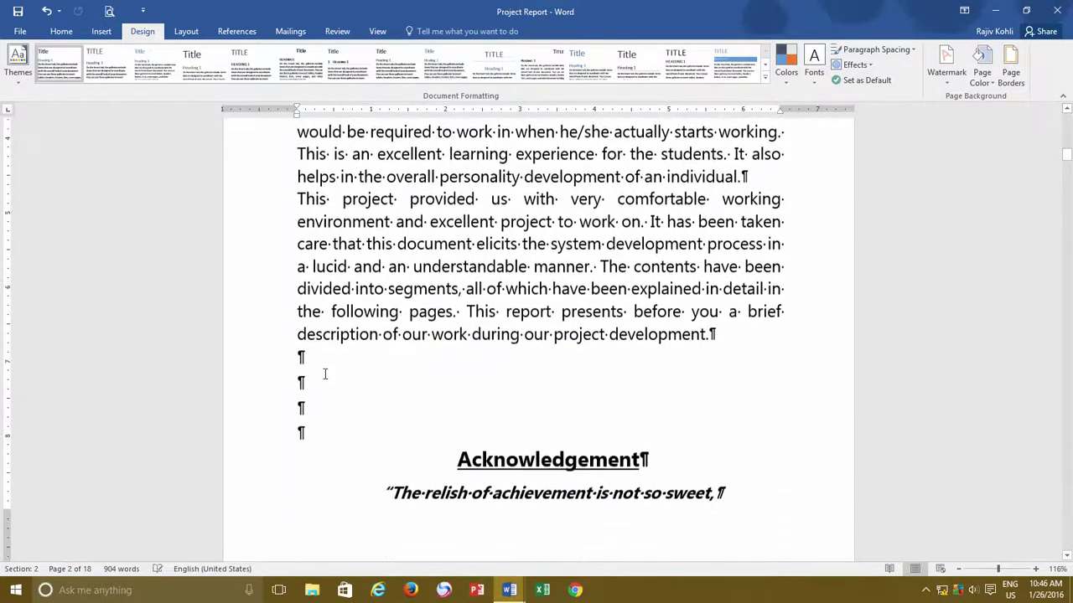
scroll(324, 369, "up", 1)
scroll(336, 370, "down", 3)
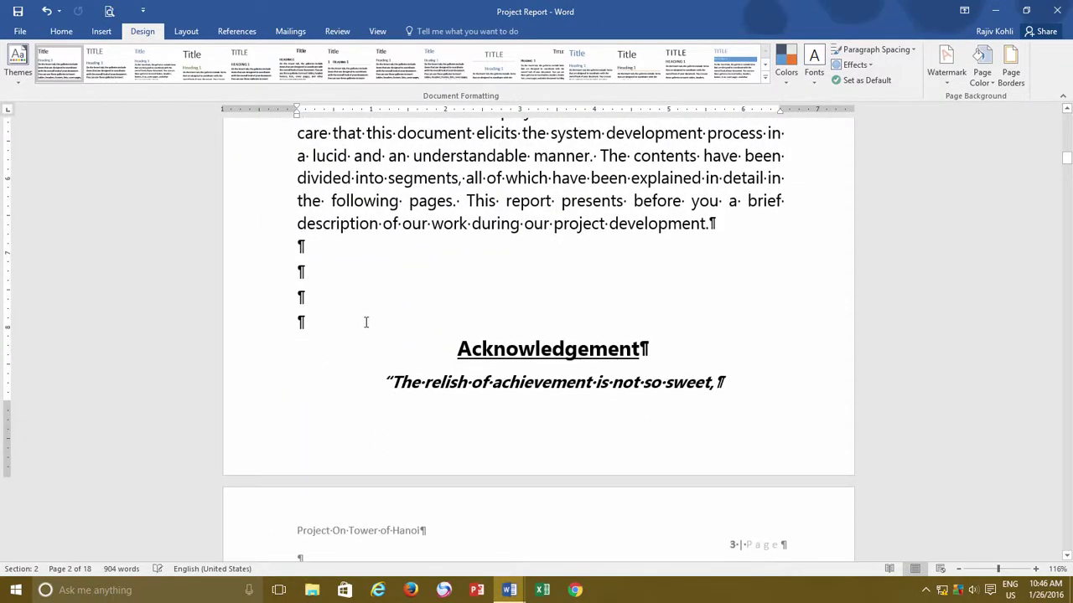
scroll(366, 326, "up", 4)
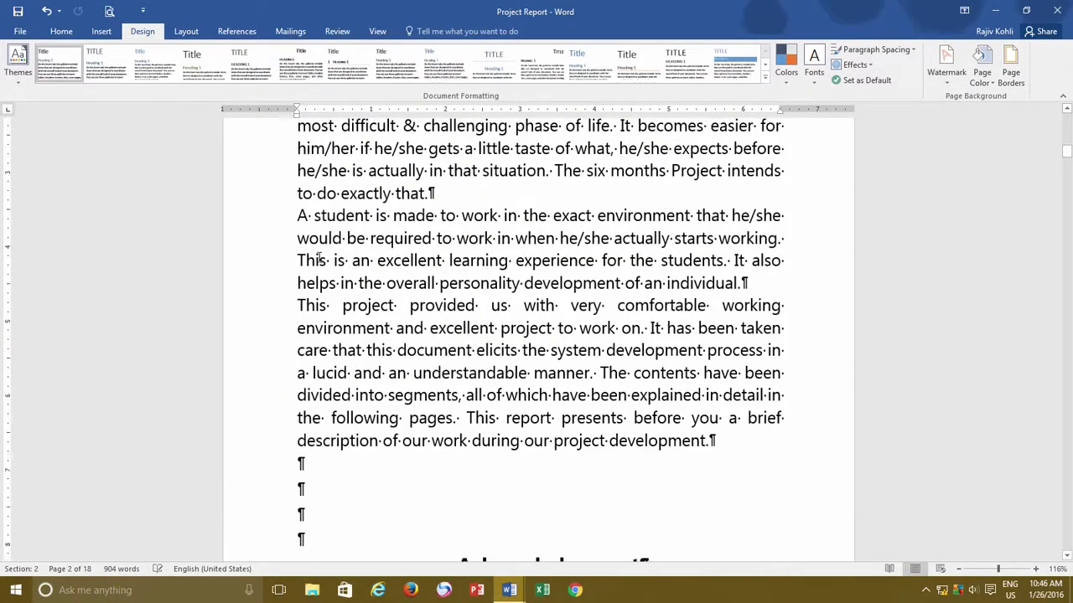
left_click(183, 33)
left_click(168, 49)
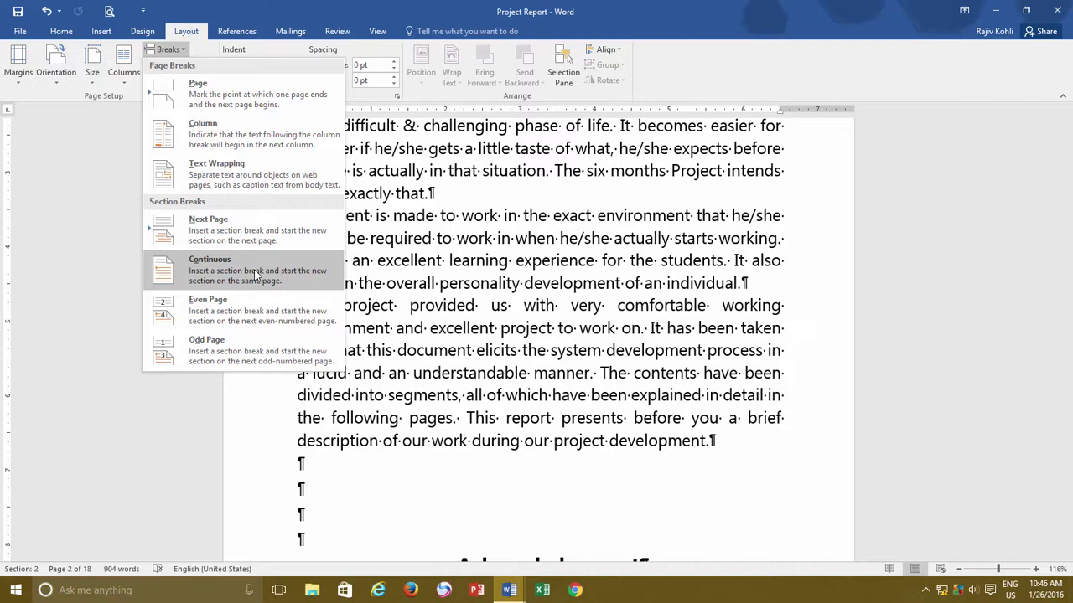
left_click(209, 239)
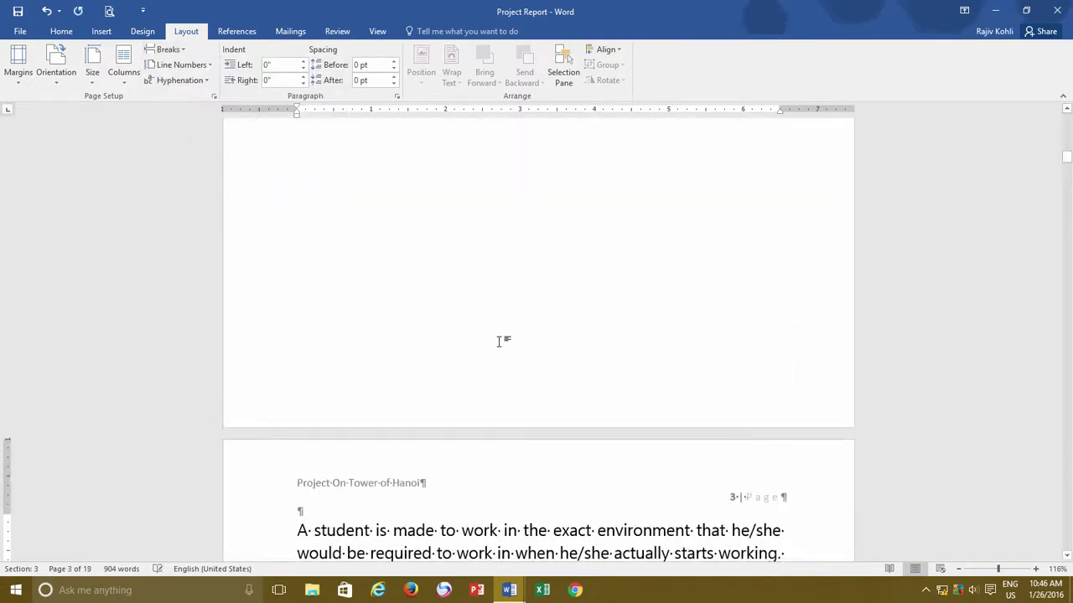
Step: Examine the text moved to page 3 and the Next Page section break at the end of the first Preface paragraph
scroll(497, 318, "down", 5)
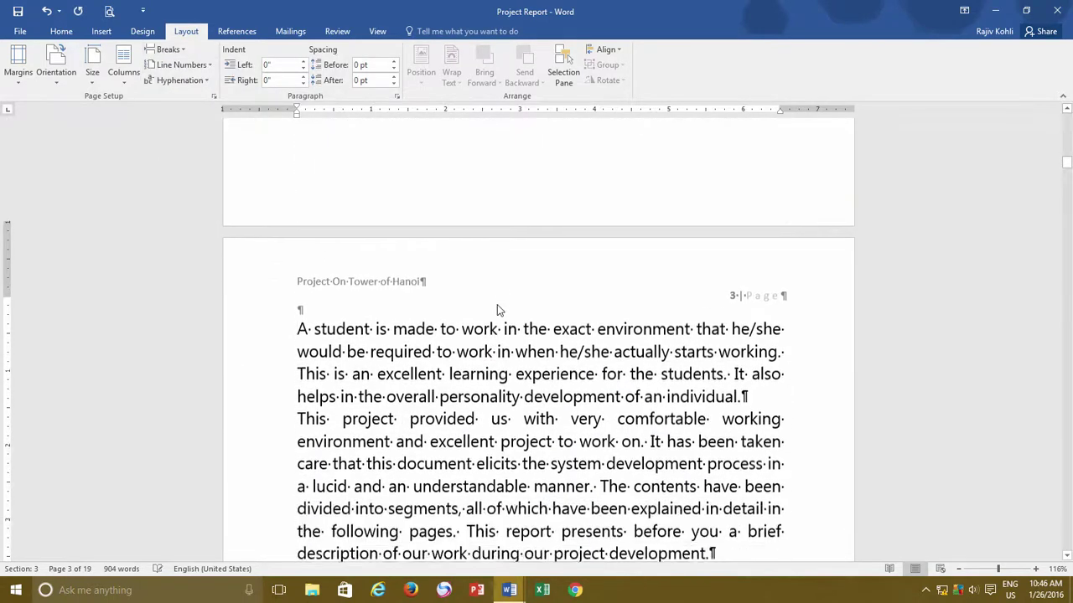
scroll(498, 307, "down", 3)
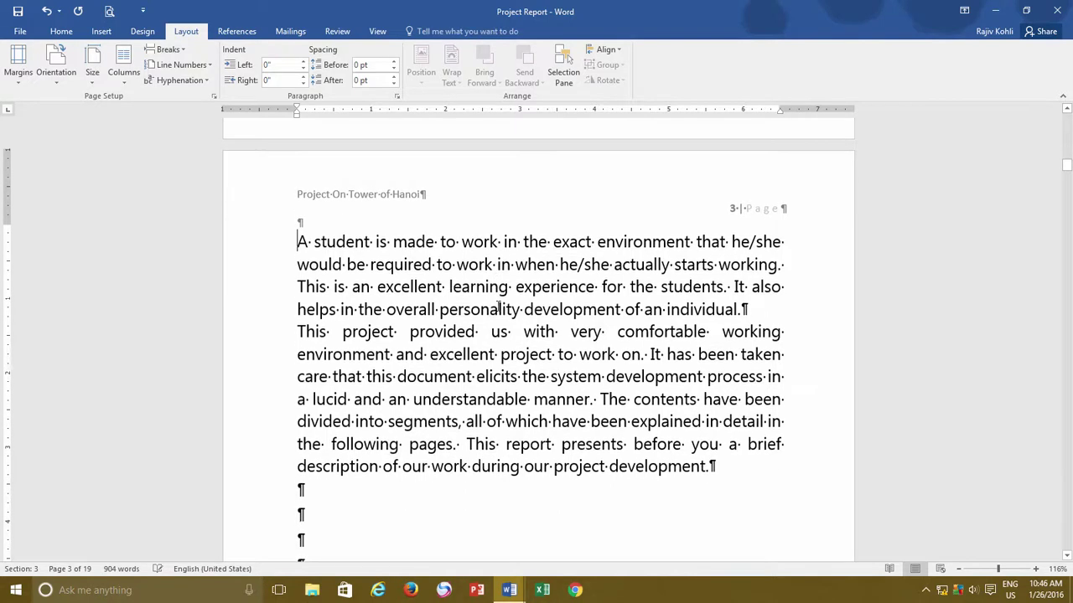
scroll(498, 306, "down", 1)
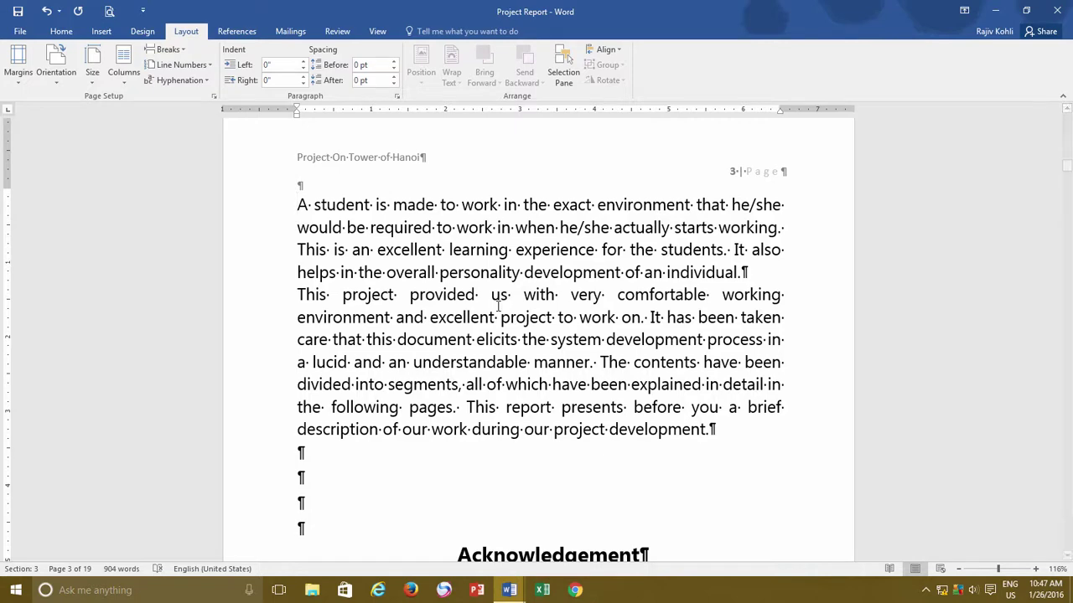
scroll(498, 306, "down", 5)
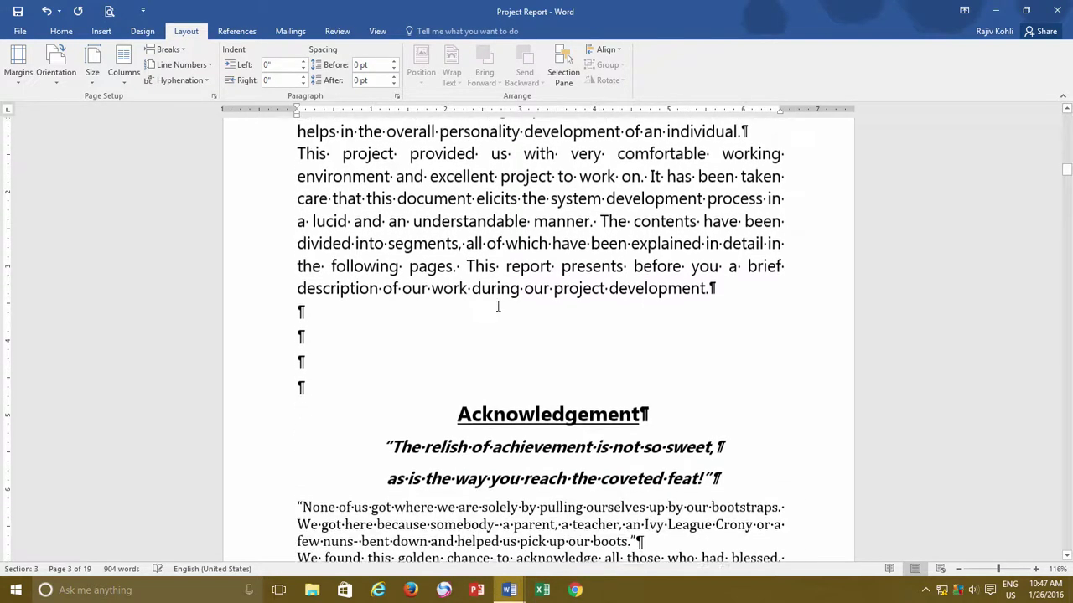
scroll(498, 303, "down", 4)
scroll(498, 303, "up", 7)
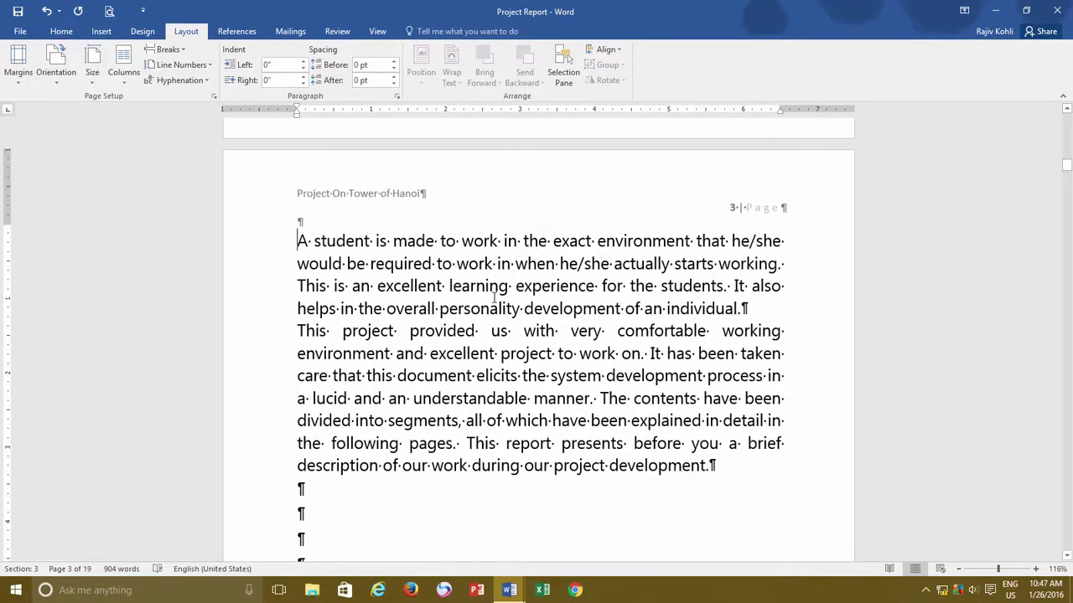
scroll(484, 277, "up", 10)
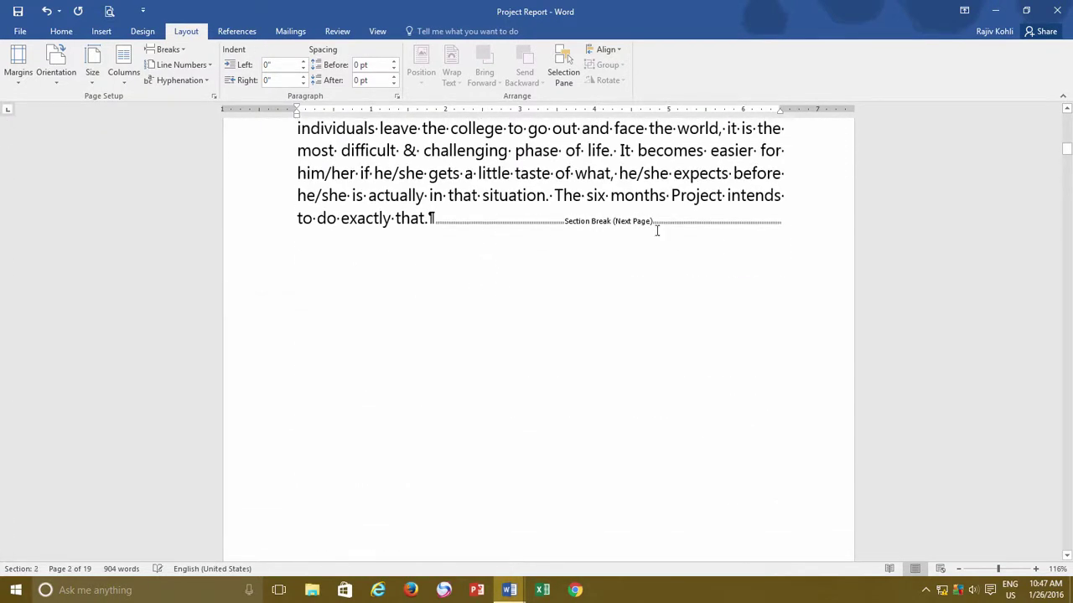
scroll(586, 331, "down", 10)
scroll(538, 318, "down", 3)
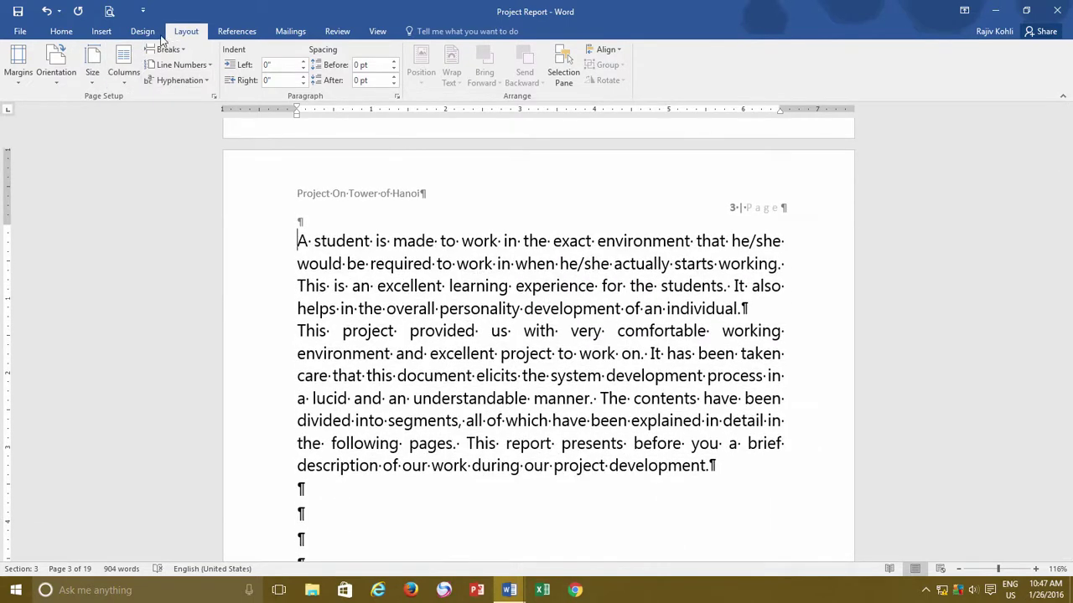
Step: Set the section starting on page 3 to Landscape orientation and compare its pages with the portrait Preface page
left_click(56, 67)
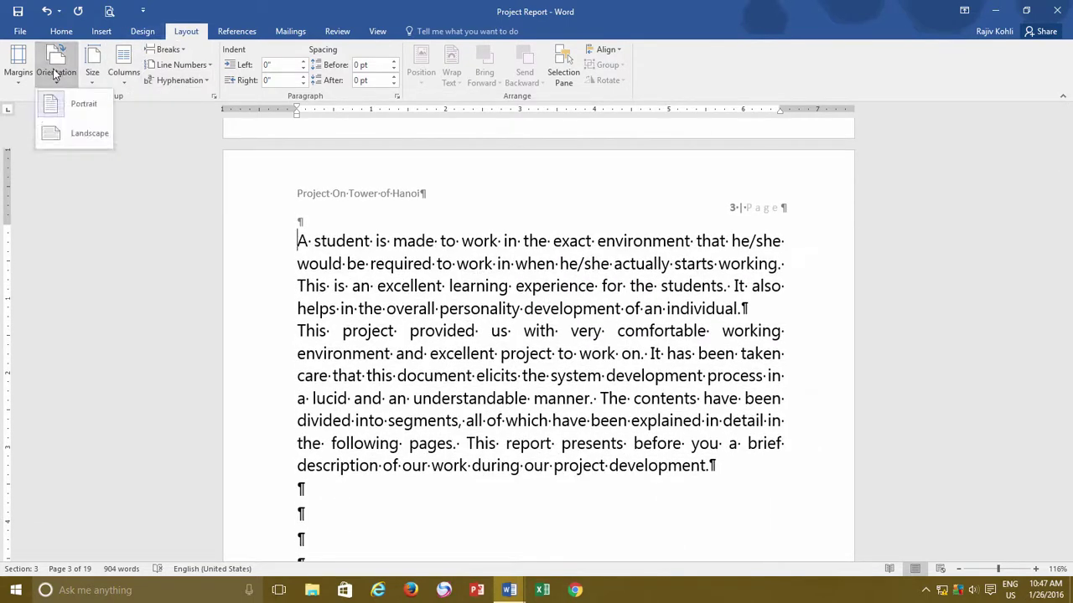
left_click(68, 134)
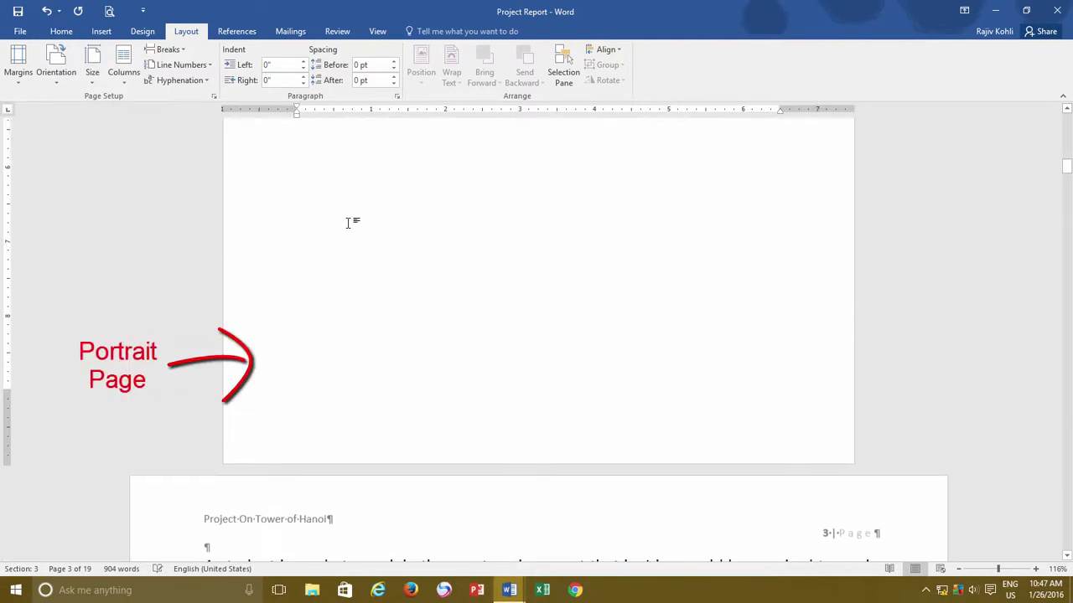
scroll(403, 238, "up", 5)
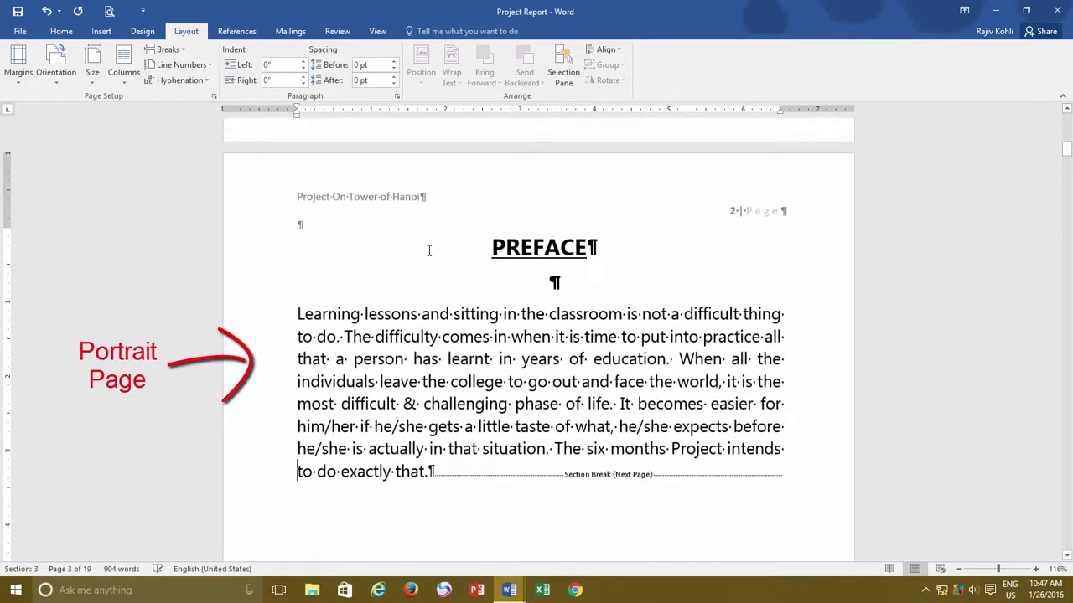
scroll(428, 249, "down", 4)
scroll(533, 348, "down", 8)
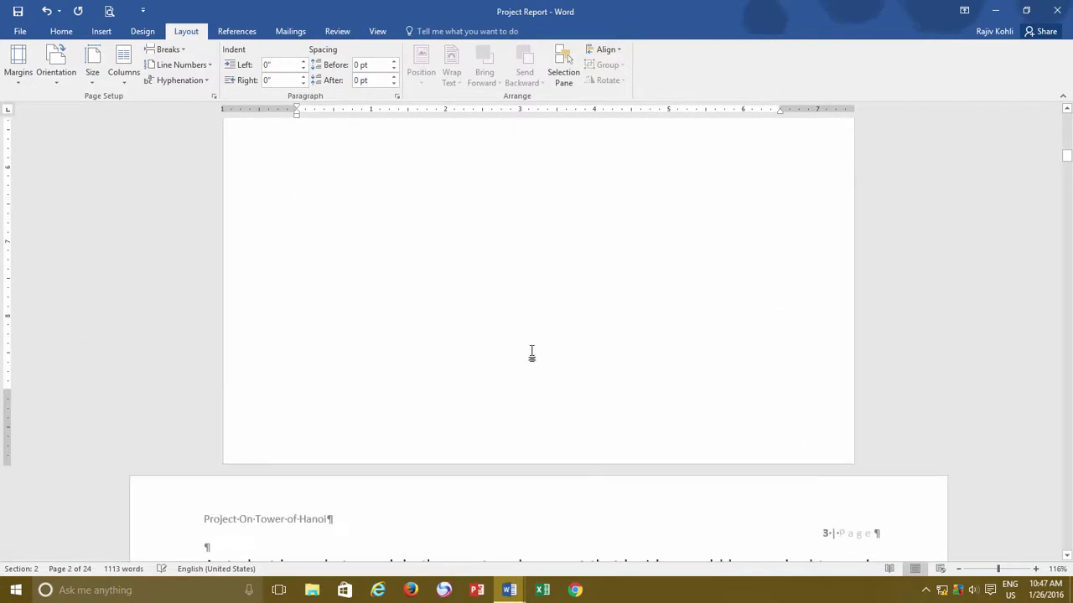
key("Down")
key("Up")
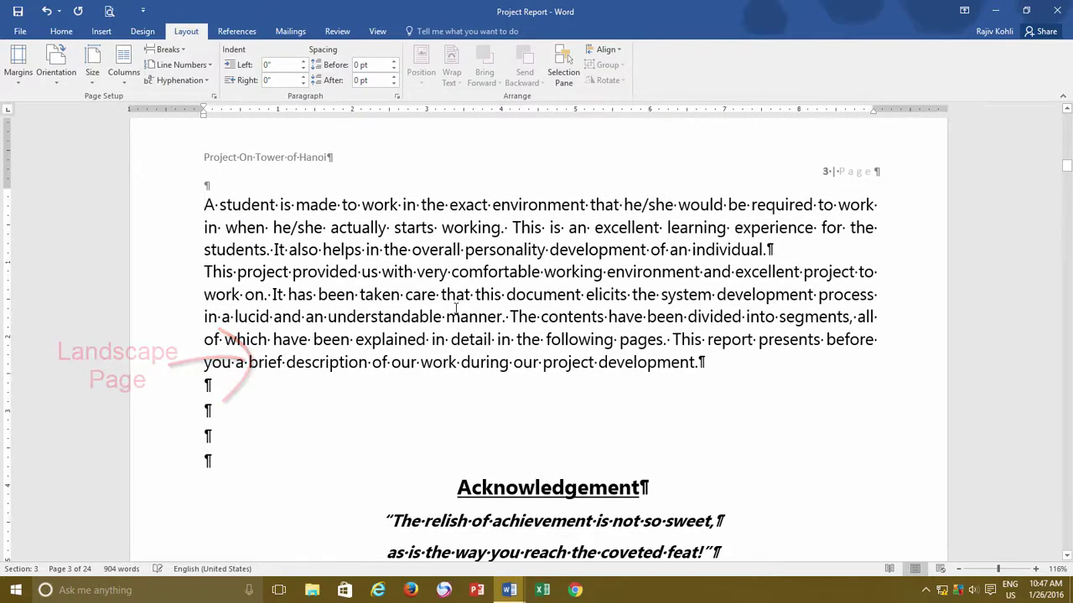
scroll(461, 302, "down", 3)
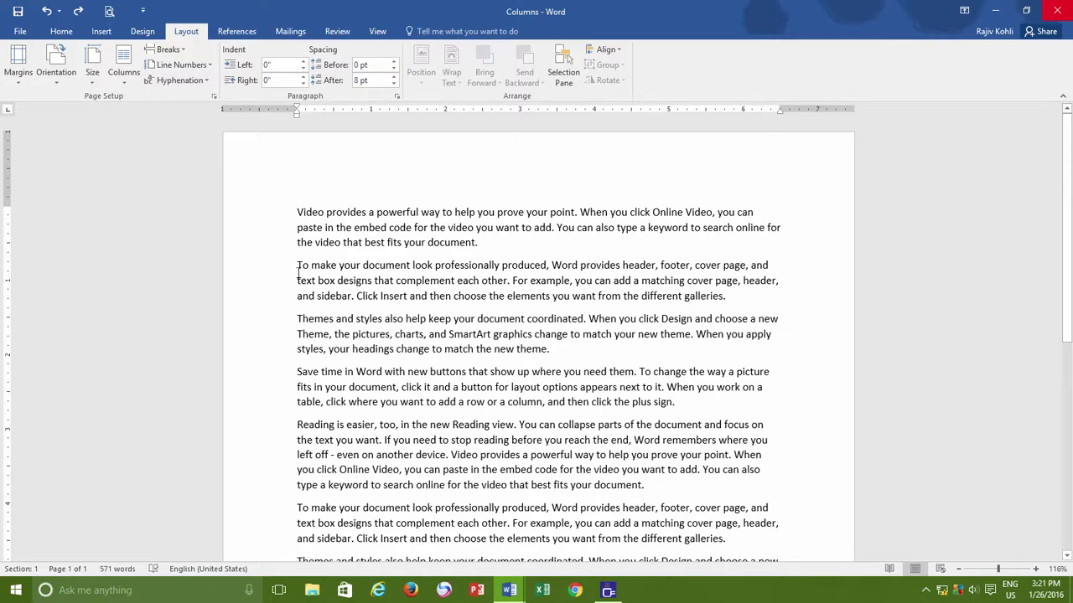
Step: In the Columns document, insert a Continuous section break before the second paragraph and lay out the new section in two columns
left_click(179, 47)
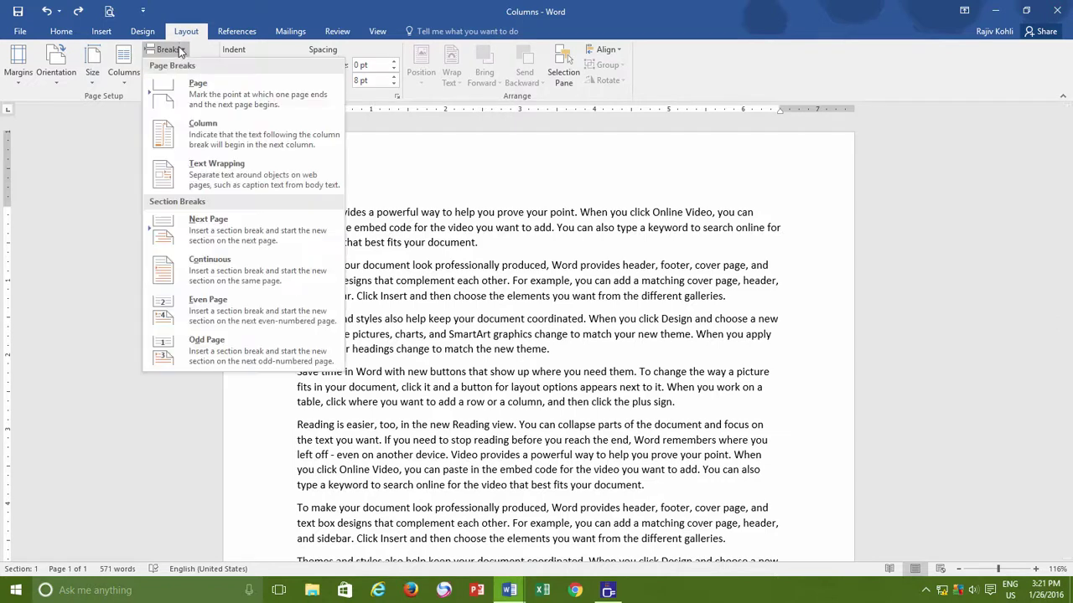
left_click(191, 263)
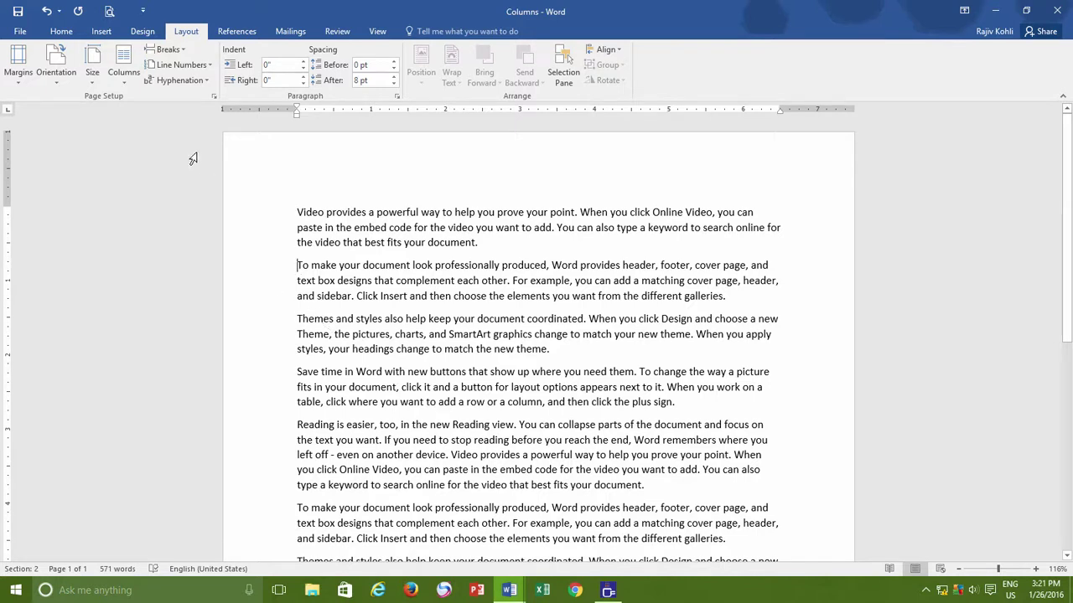
left_click(123, 72)
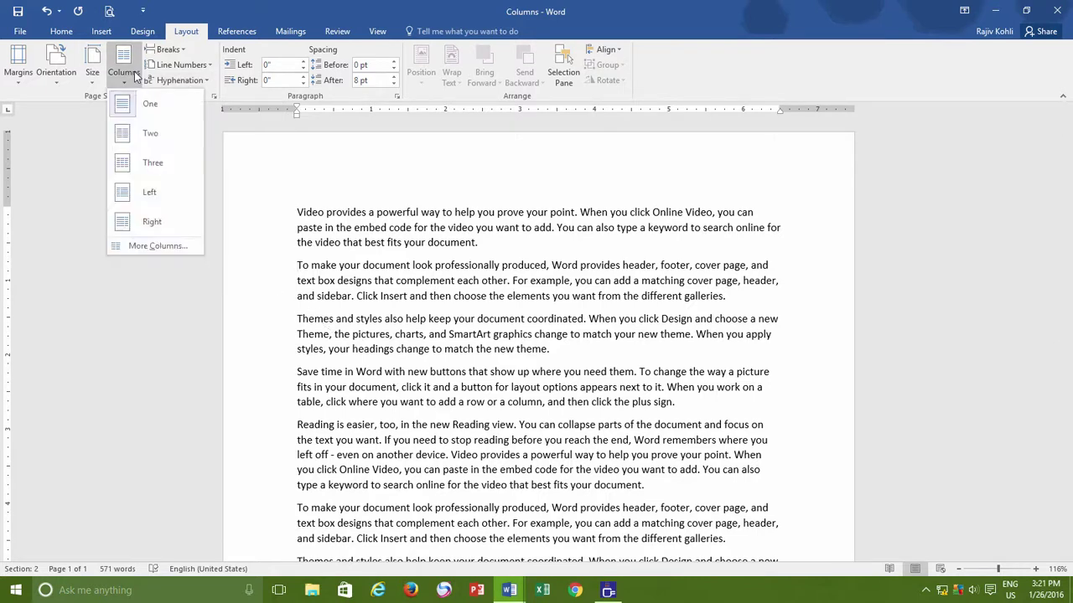
left_click(135, 134)
scroll(182, 258, "down", 7)
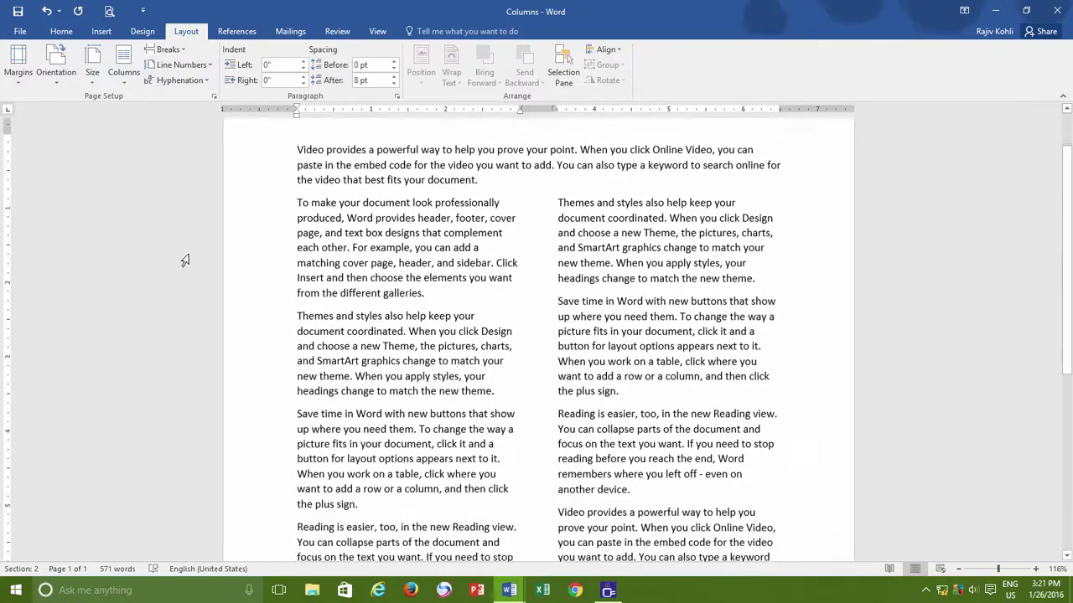
Step: Insert a column break before the paragraph starting "Reading is easier, too" in the two-column section
scroll(199, 245, "up", 10)
scroll(201, 245, "down", 3)
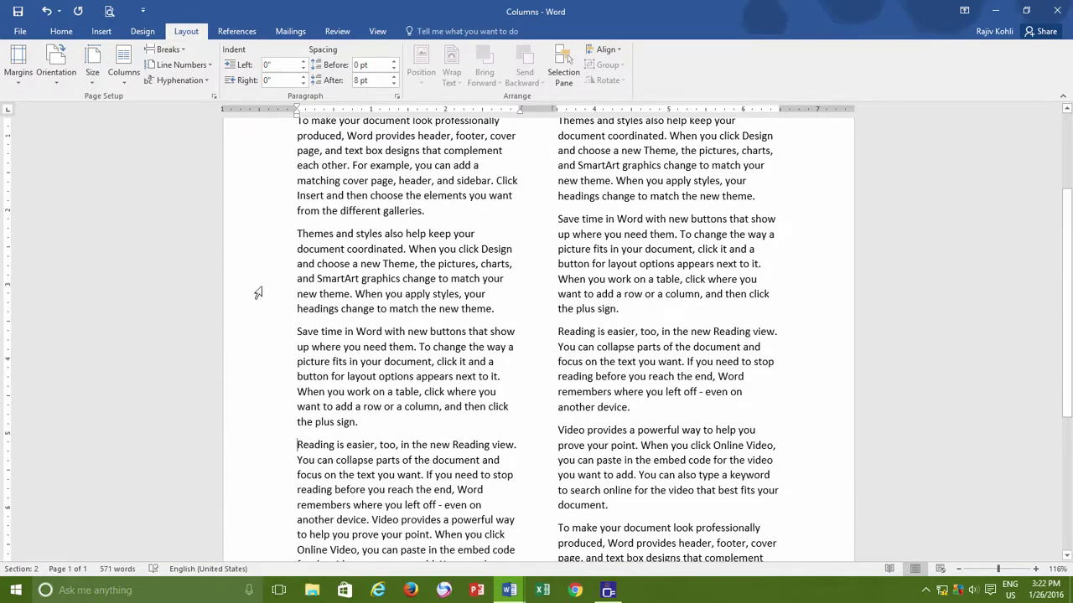
left_click(166, 49)
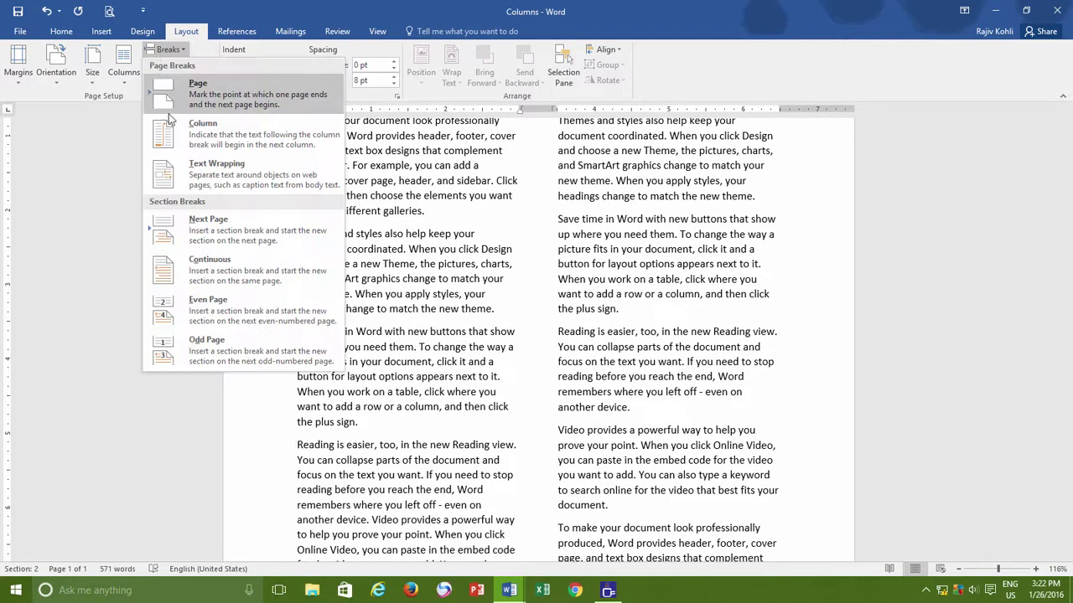
left_click(176, 139)
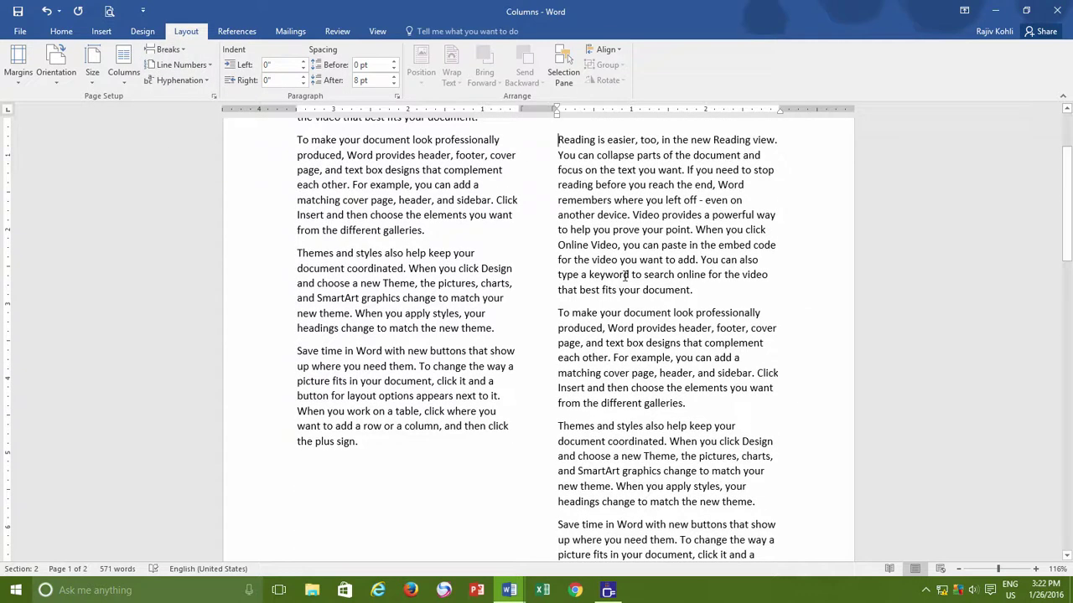
scroll(625, 276, "up", 1)
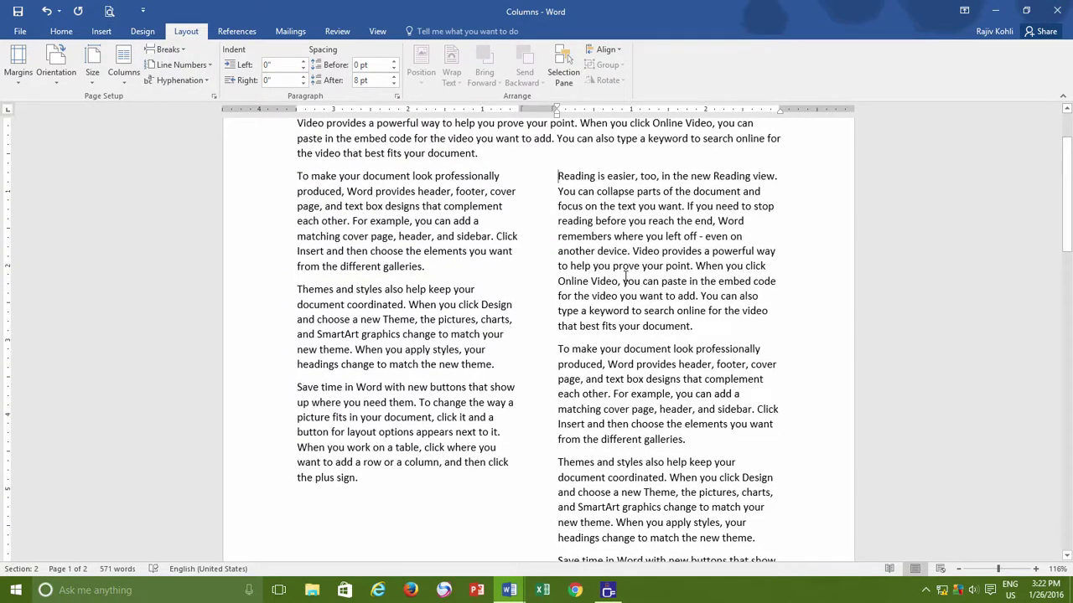
Step: Insert a Continuous section break before the "Themes and styles also help" paragraph in the second column
left_click(560, 462)
left_click(161, 52)
left_click(226, 205)
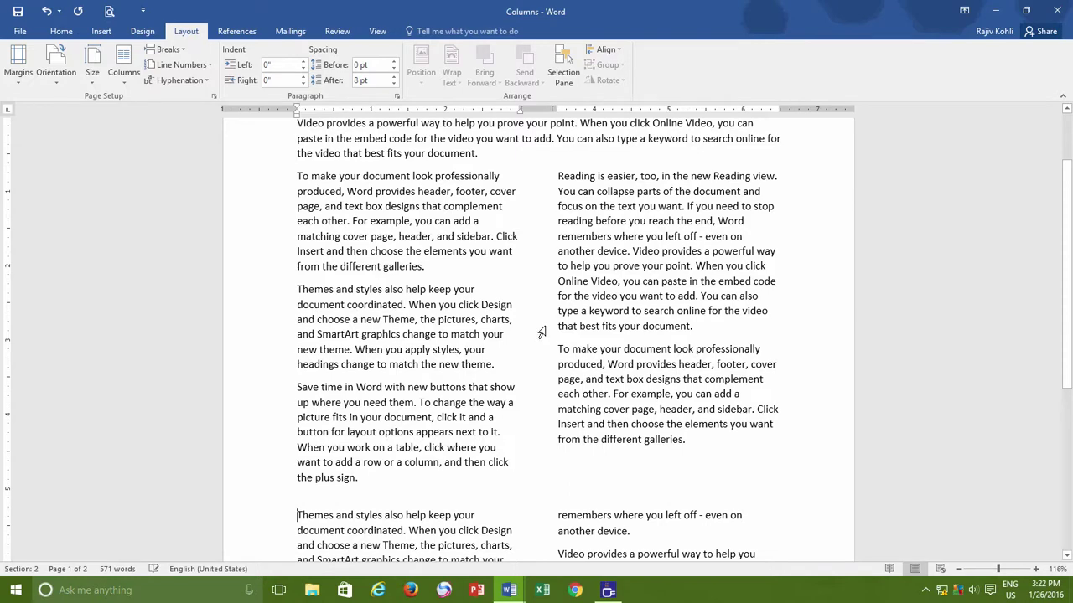
scroll(541, 333, "down", 3)
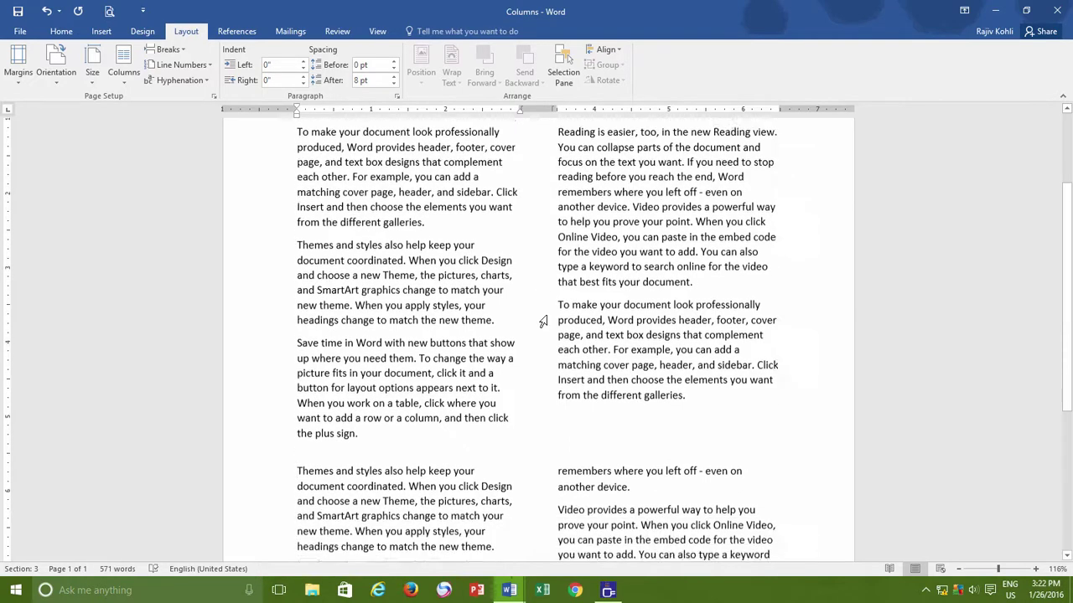
Step: Lay out the new last section in three columns and review the page's column layouts
left_click(120, 67)
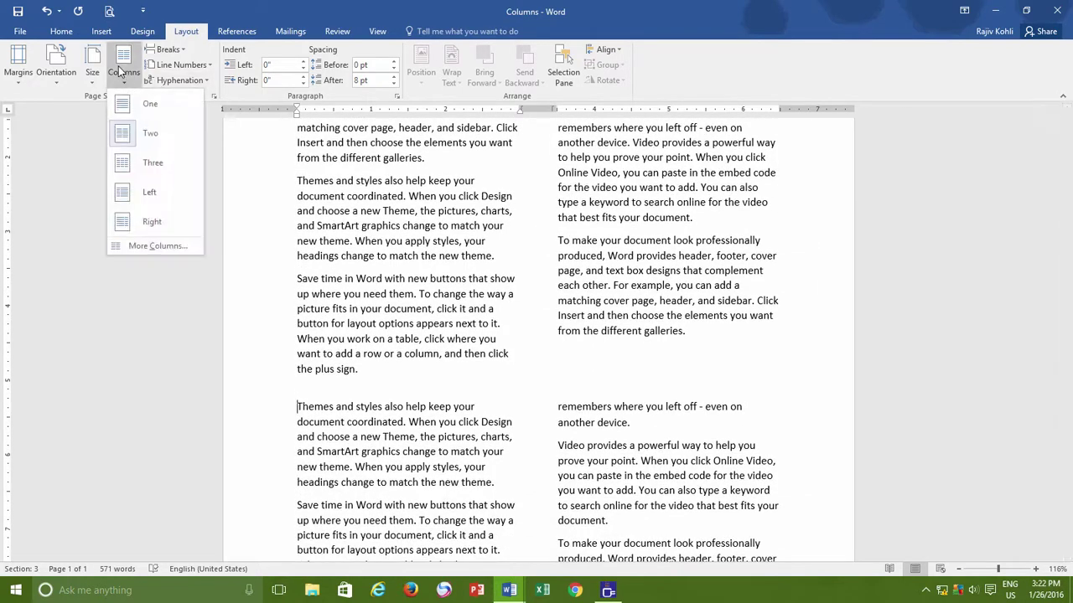
left_click(142, 163)
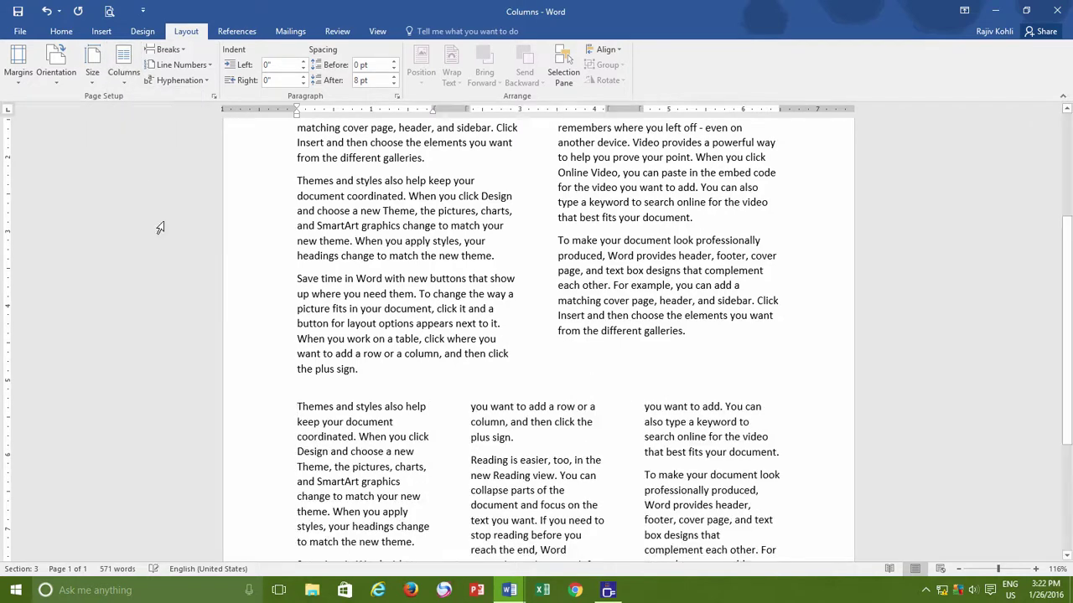
scroll(362, 381, "down", 4)
scroll(369, 362, "down", 2)
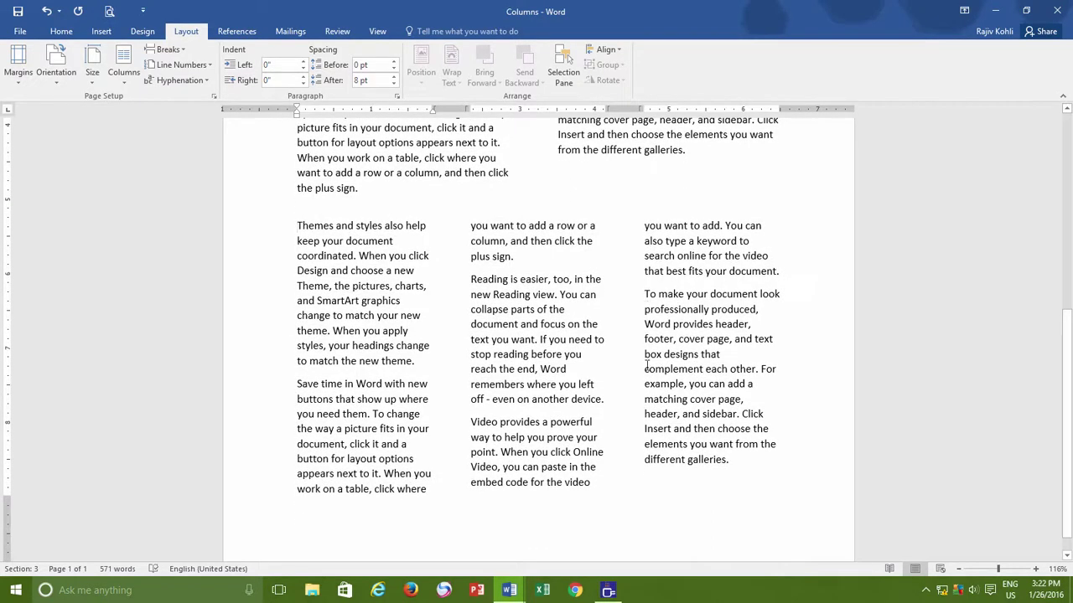
scroll(651, 414, "up", 10)
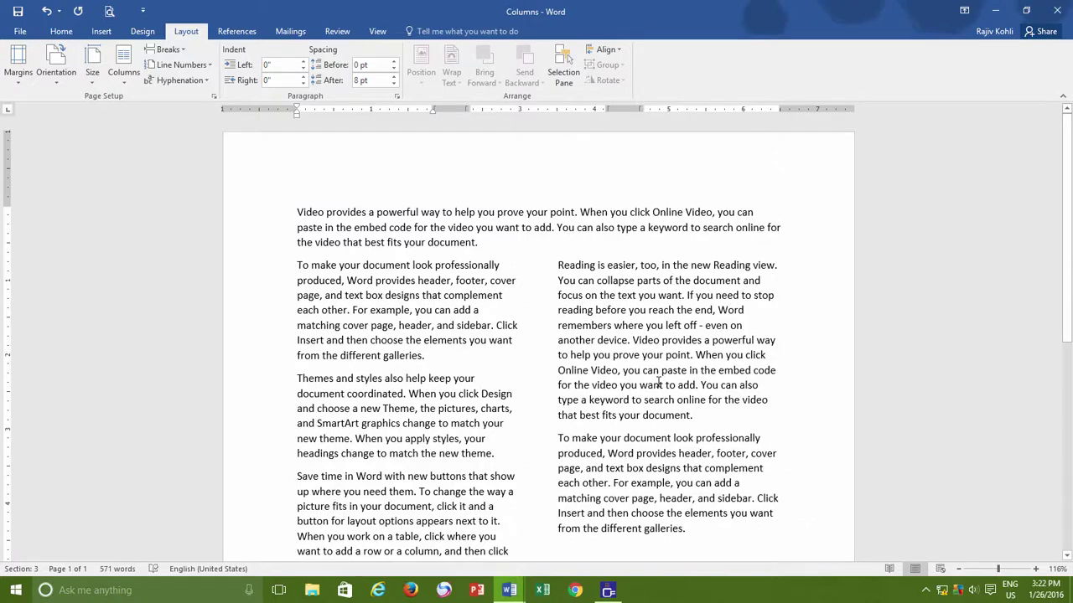
left_click(123, 66)
left_click(168, 51)
left_click(169, 51)
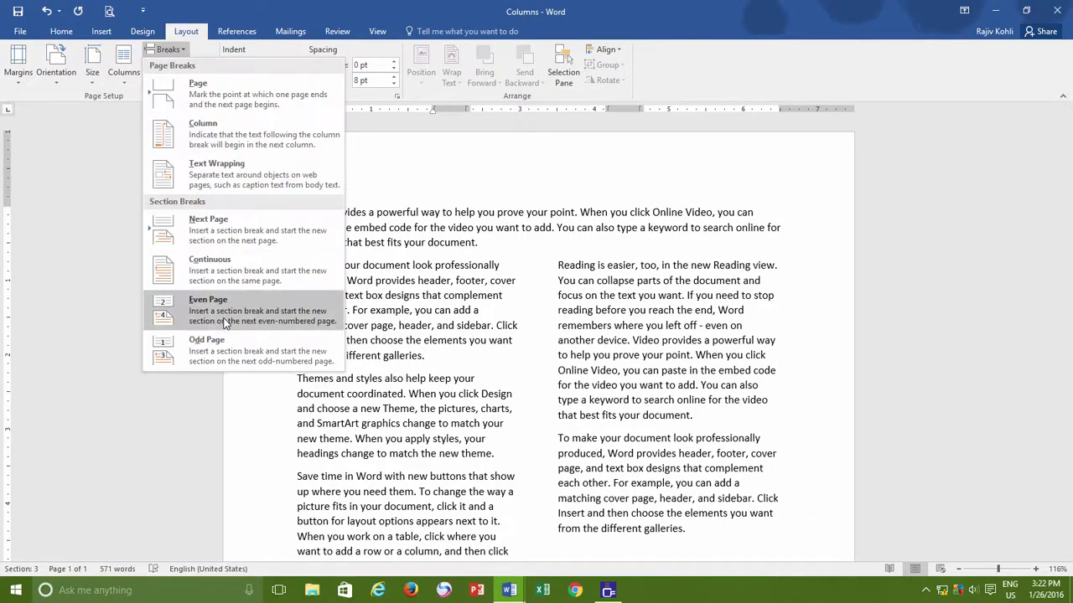
left_click(453, 377)
Step: Switch to the Android Project document and insert an Odd Page section break before the "Android (operating system)" heading
mouse_move(509, 590)
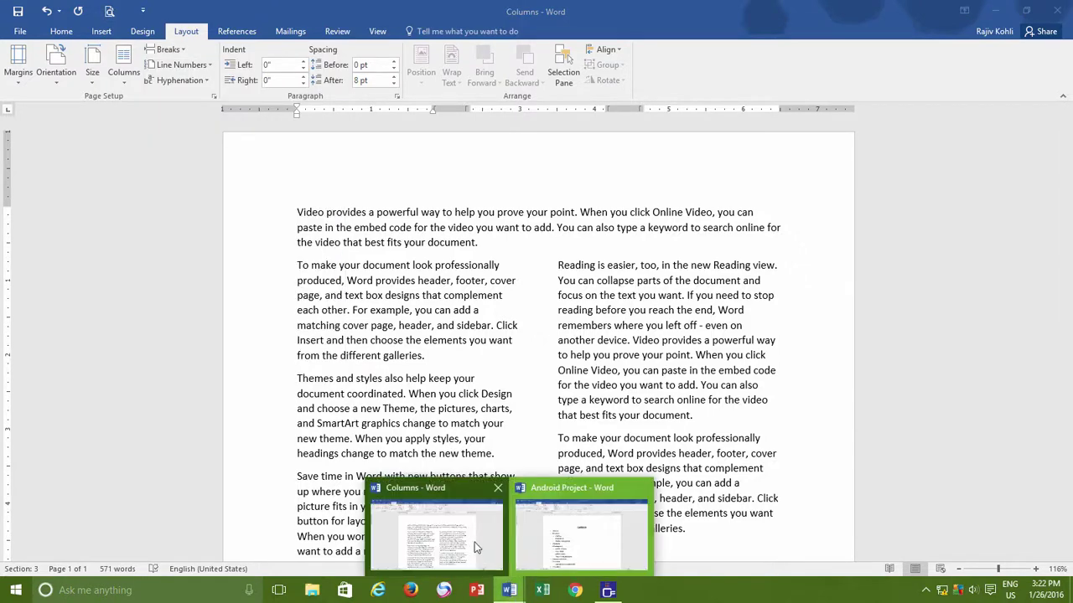
left_click(567, 544)
scroll(467, 343, "down", 5)
scroll(467, 350, "down", 6)
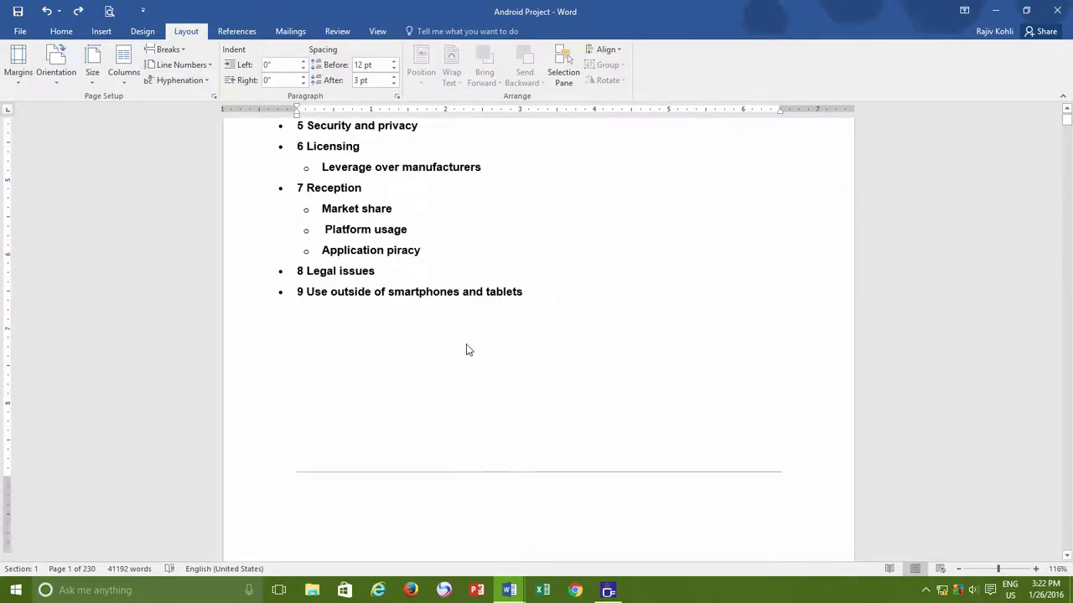
left_click(299, 253)
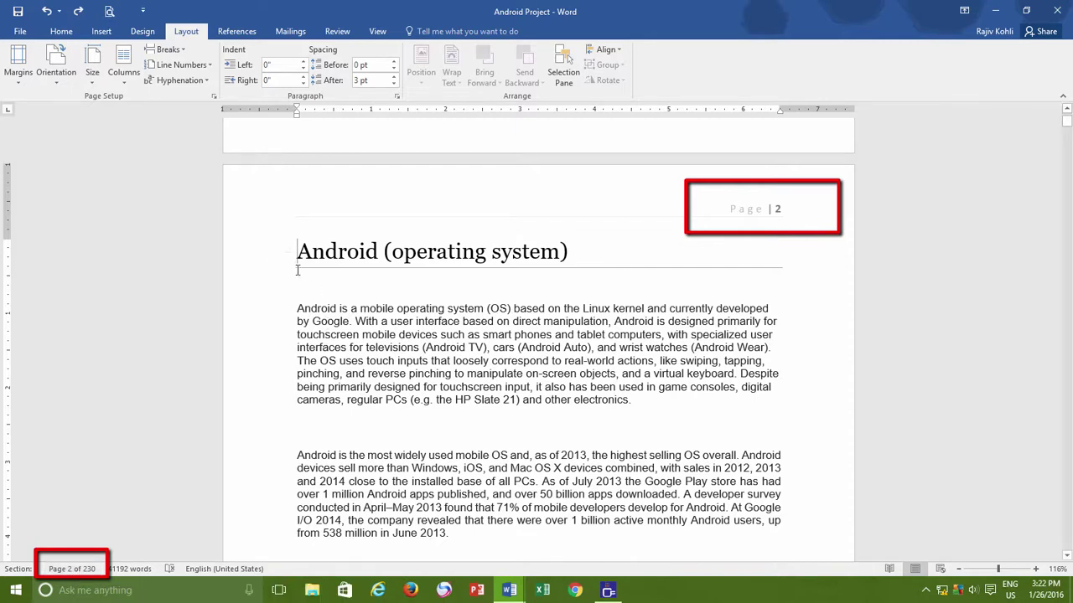
left_click(163, 50)
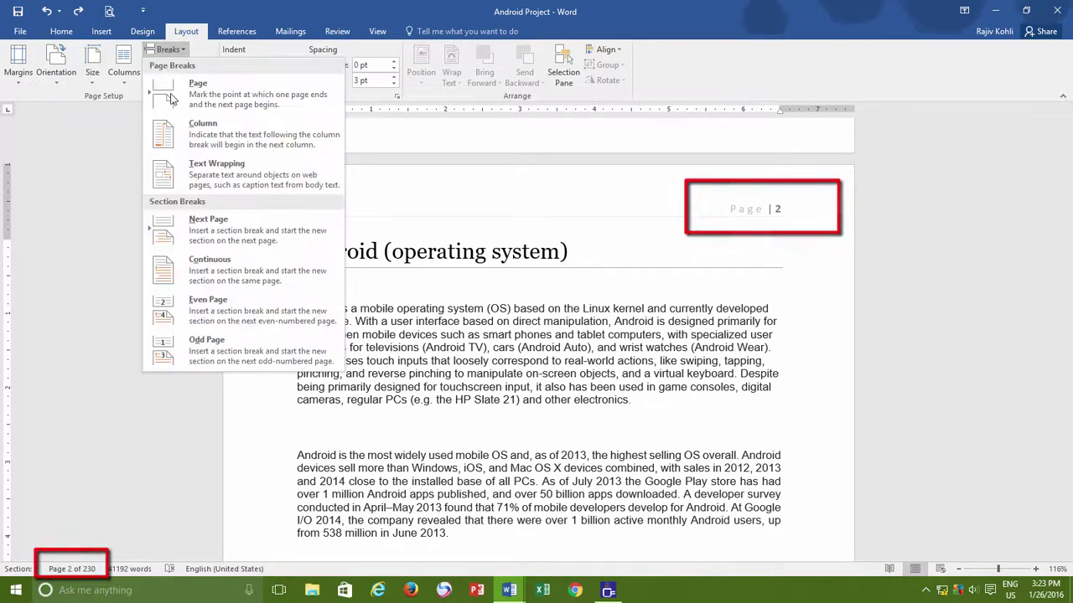
left_click(206, 340)
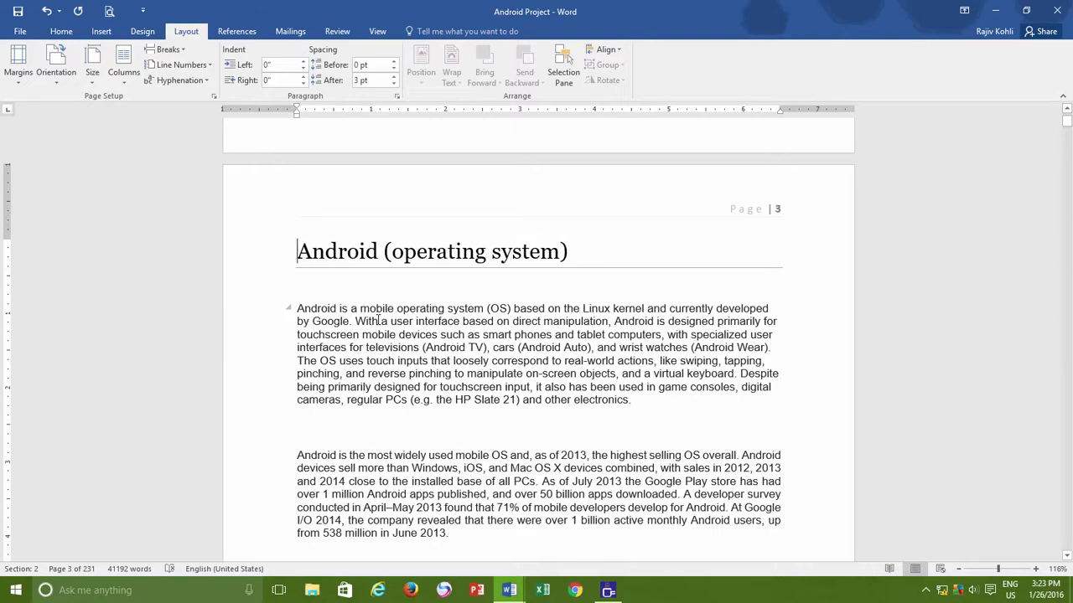
Step: Examine the header page numbers from the Contents page through the "Android (operating system)" page
scroll(377, 319, "up", 4)
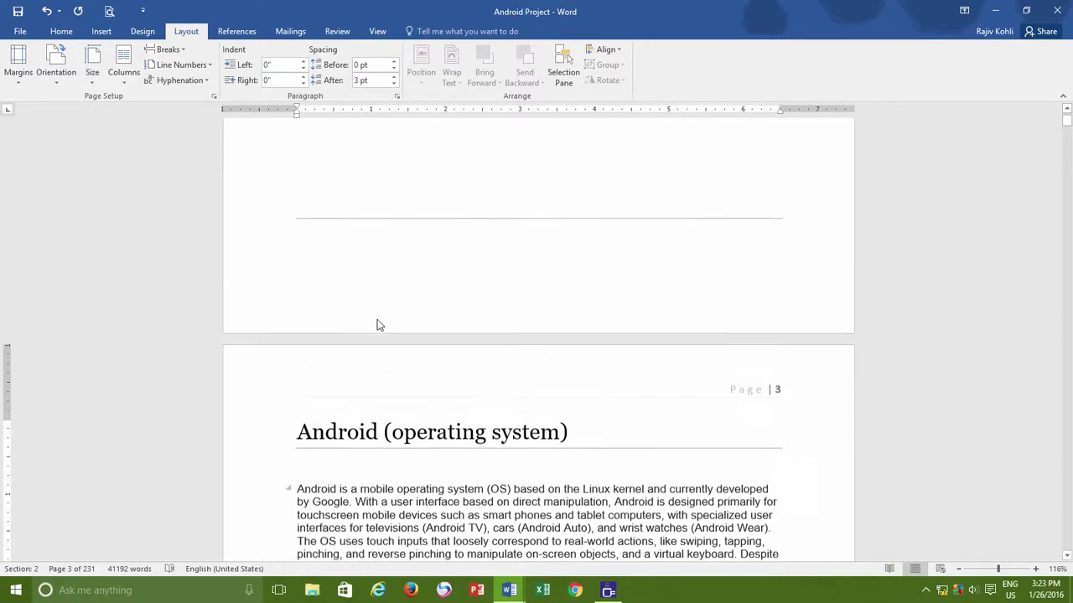
scroll(399, 363, "up", 2)
scroll(400, 362, "up", 15)
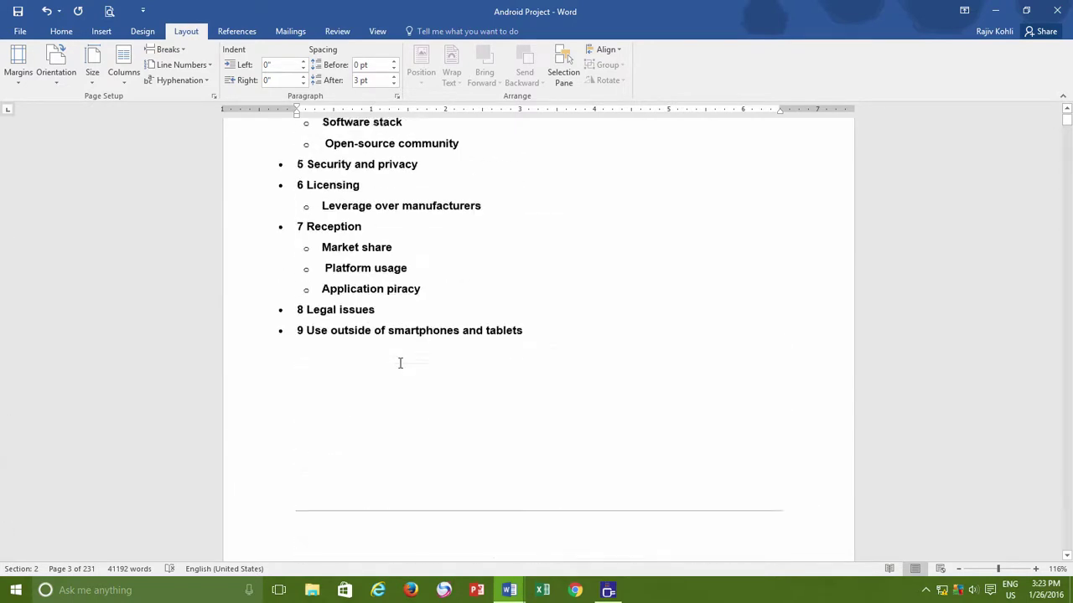
scroll(400, 362, "down", 20)
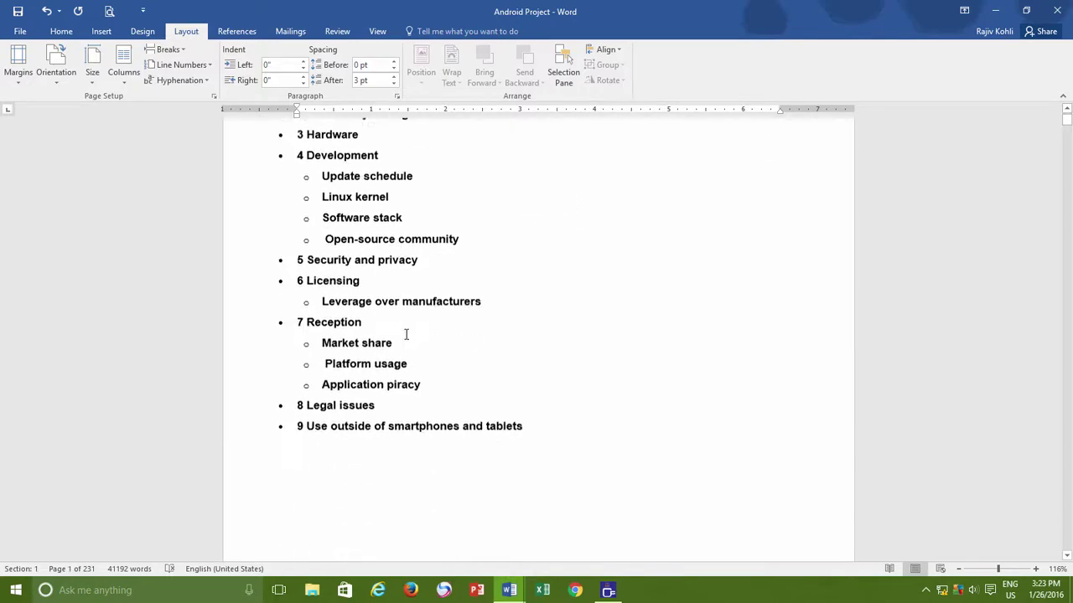
scroll(418, 309, "up", 18)
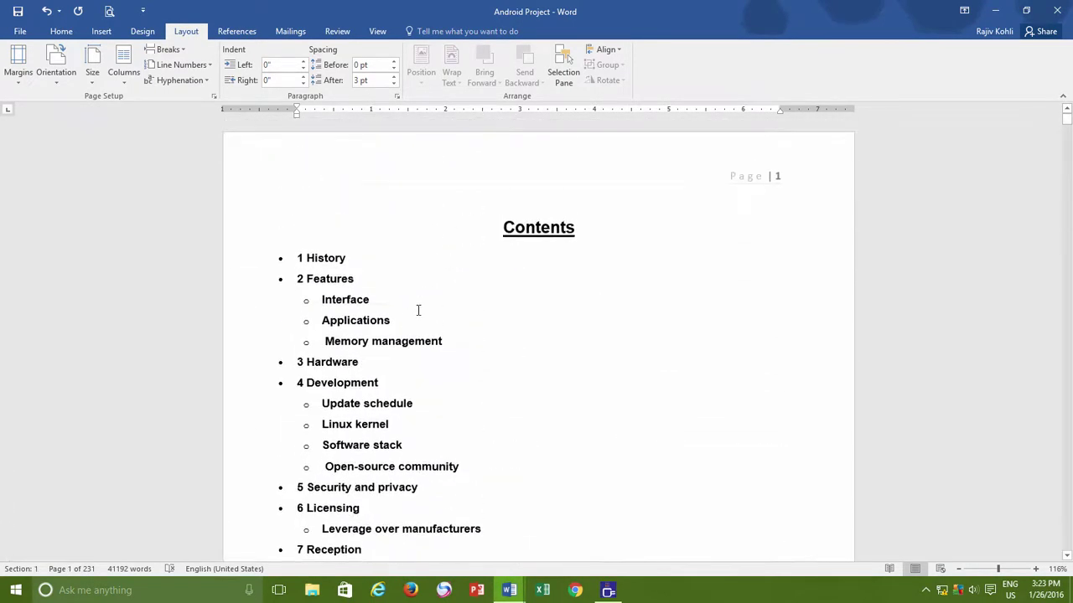
scroll(418, 308, "down", 18)
scroll(417, 311, "down", 1)
left_click(383, 333)
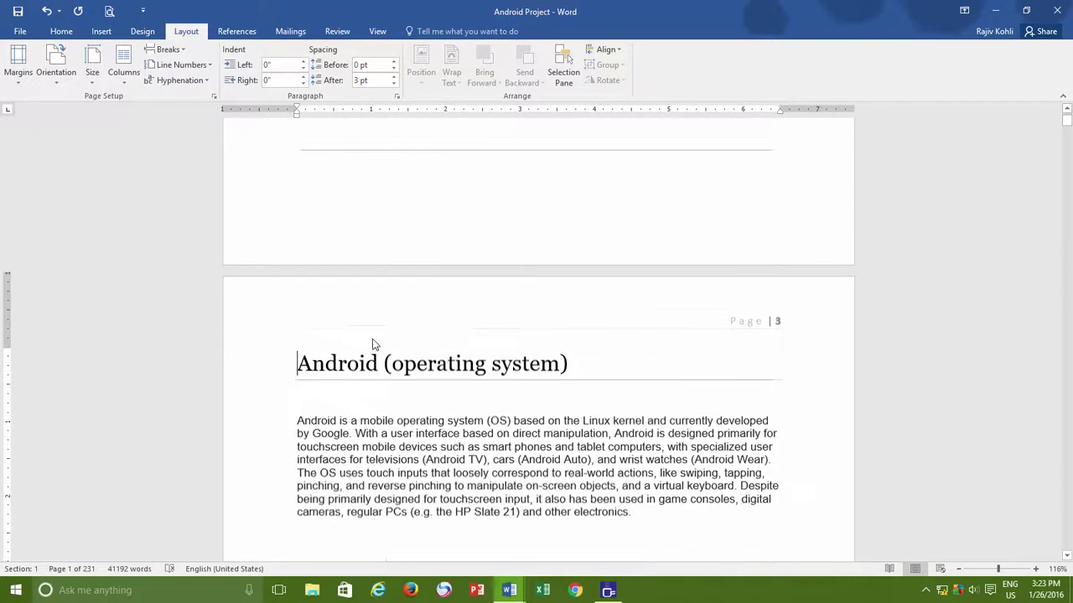
Step: Check the print preview for the page following Contents, compare it with the document pages, and return to editing
left_click(20, 32)
left_click(25, 225)
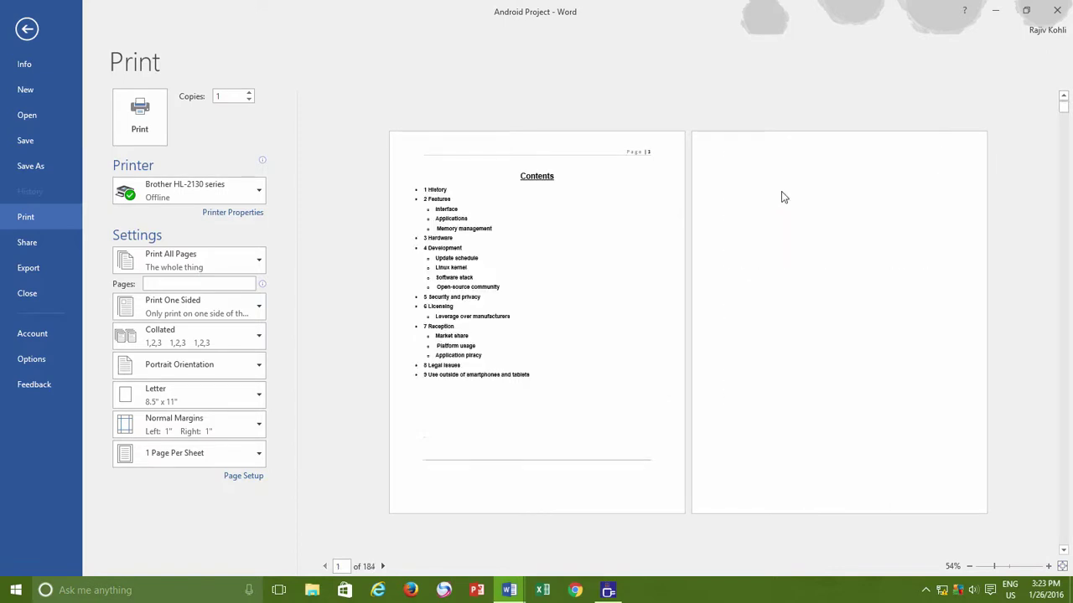
left_click(28, 27)
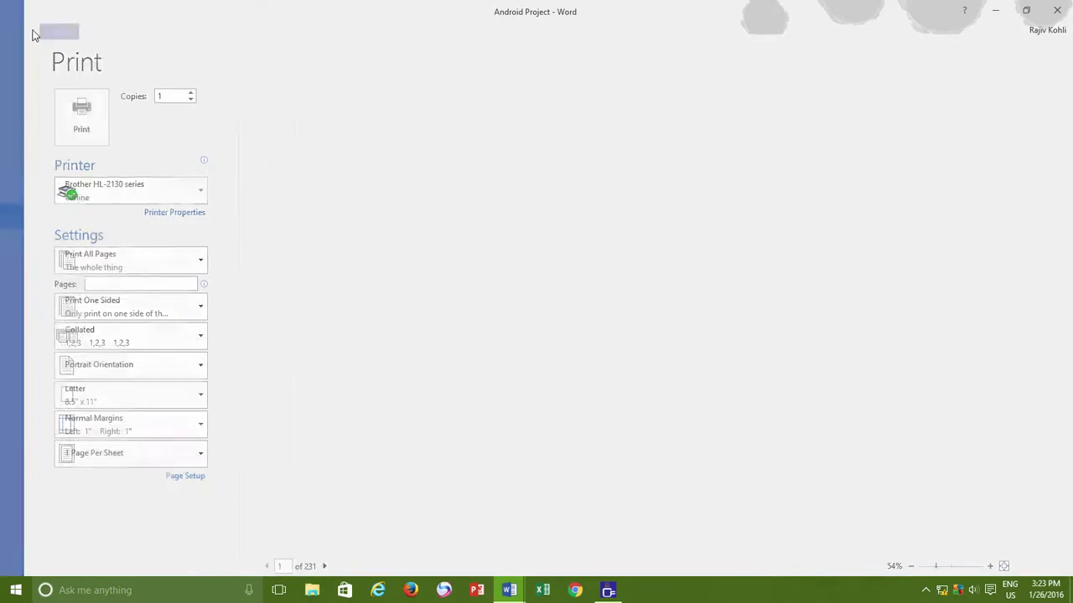
scroll(479, 297, "up", 15)
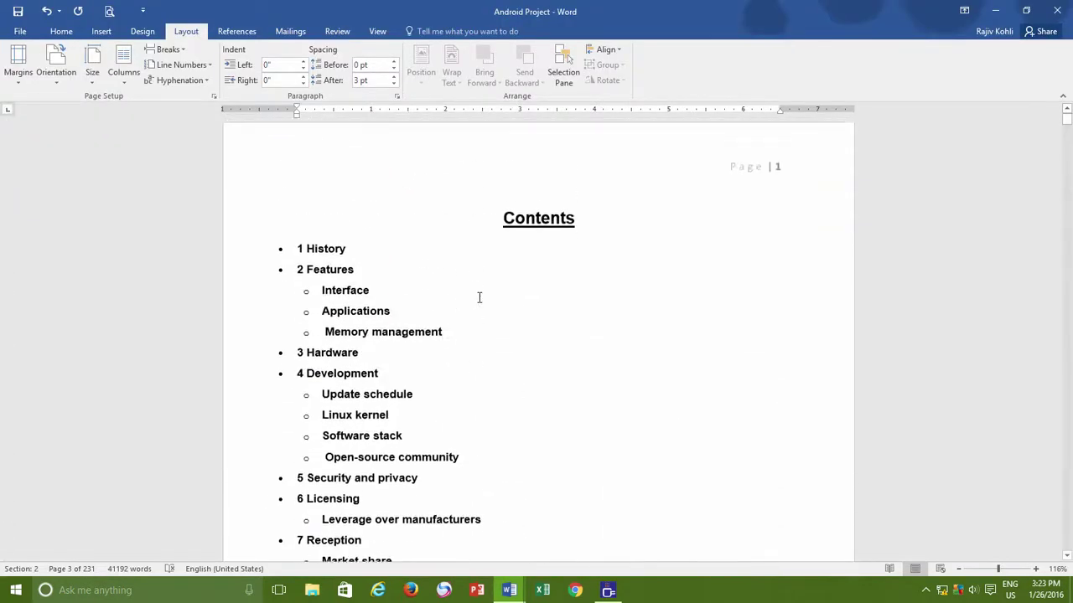
scroll(479, 298, "down", 15)
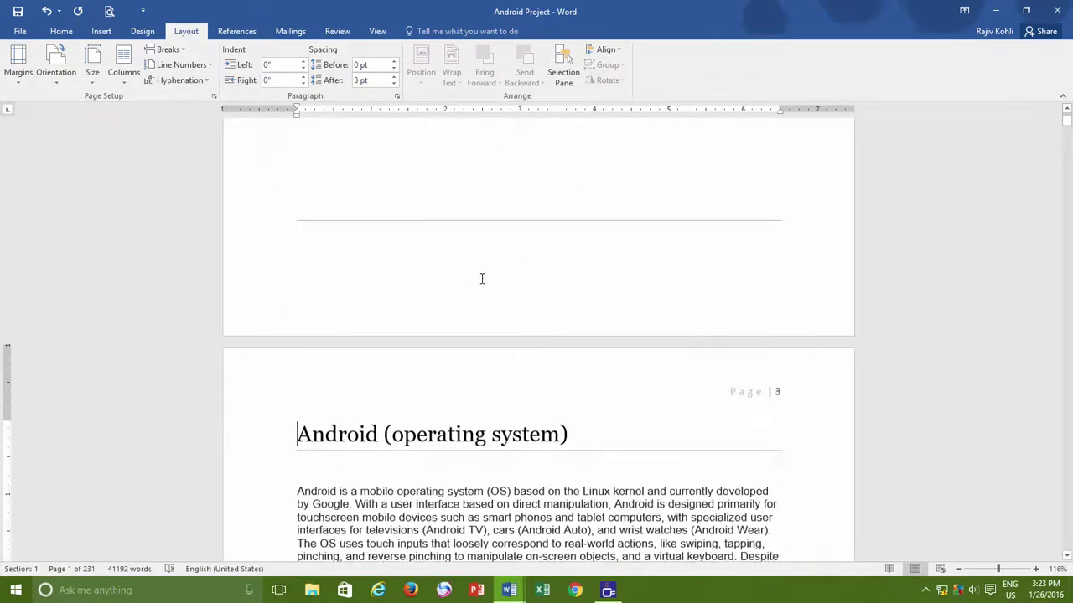
left_click(482, 286)
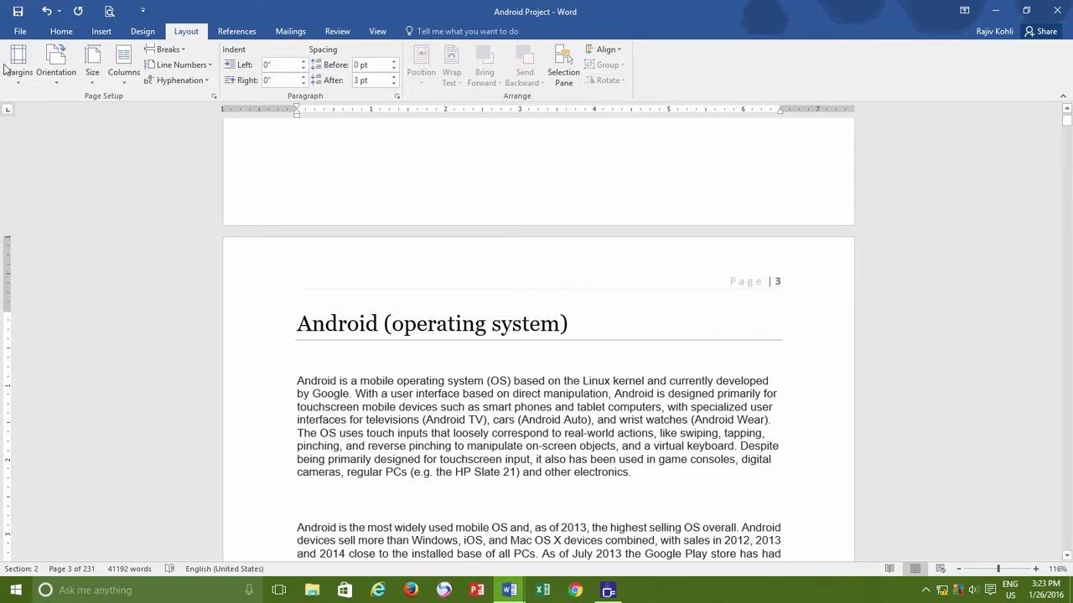
key("ctrl+p")
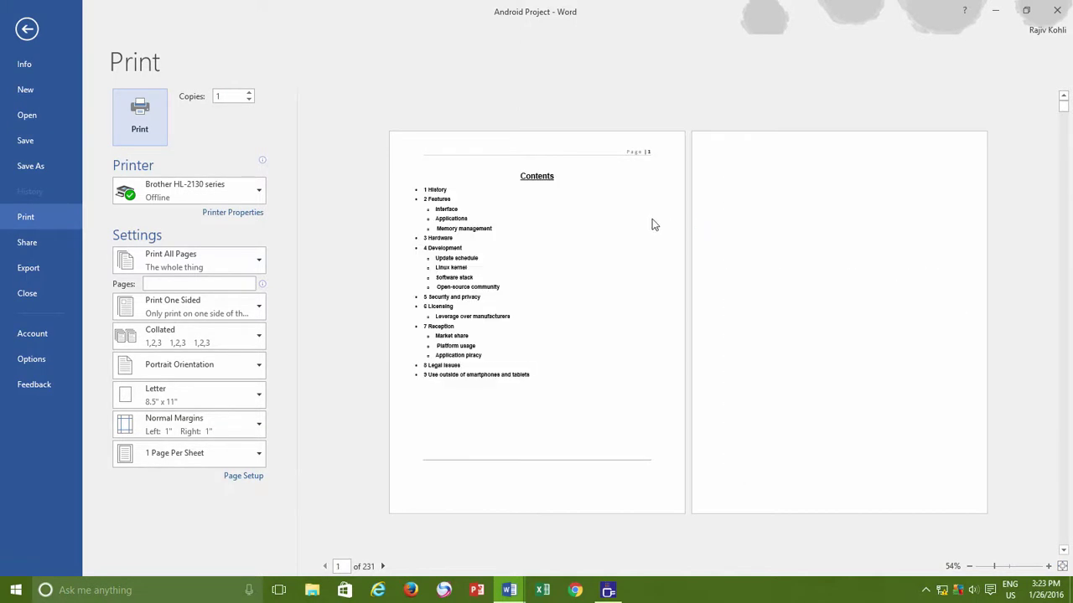
left_click(28, 29)
Step: Insert an Odd Page section break before the History heading and check the header numbers of the neighbouring pages
scroll(490, 304, "down", 20)
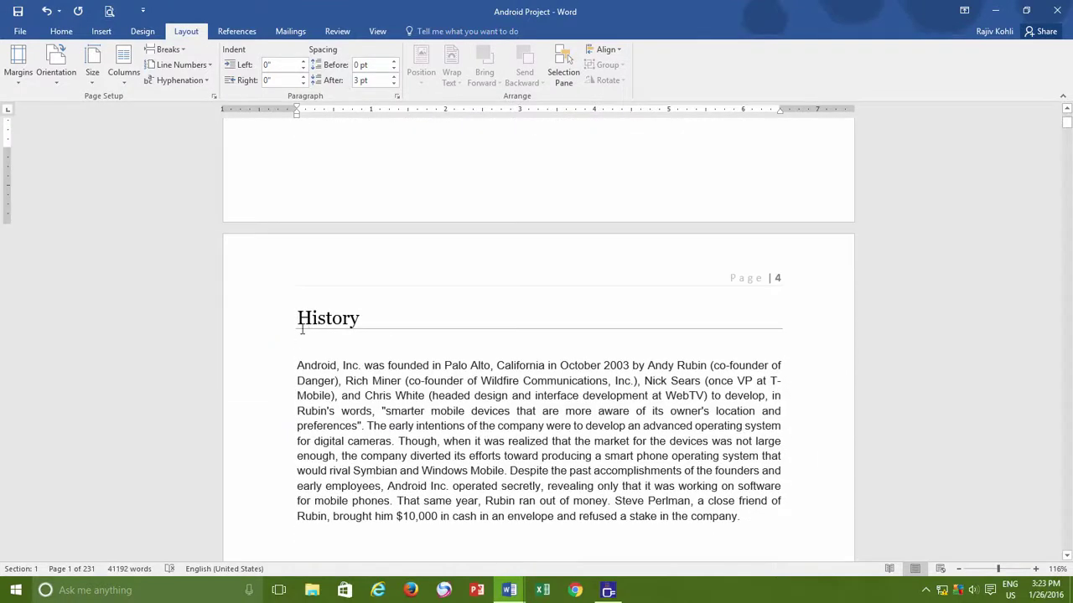
left_click(298, 320)
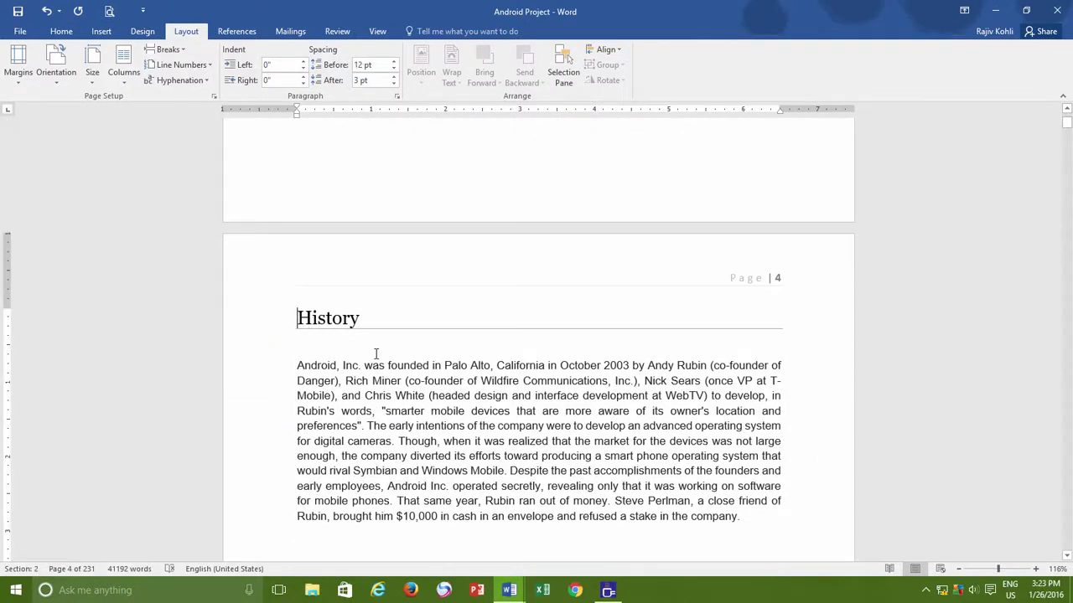
left_click(168, 49)
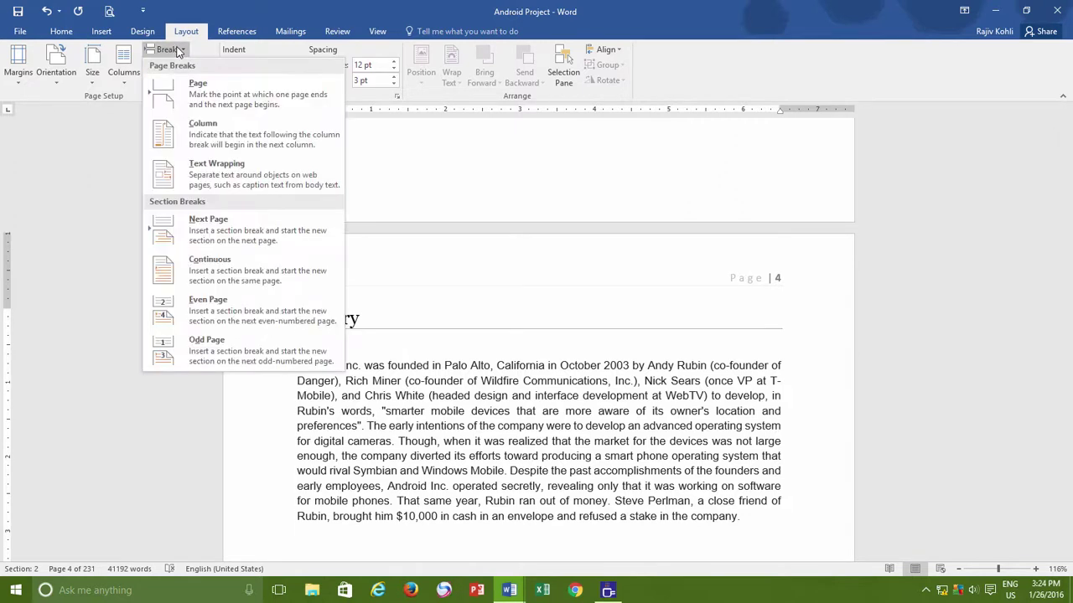
left_click(201, 350)
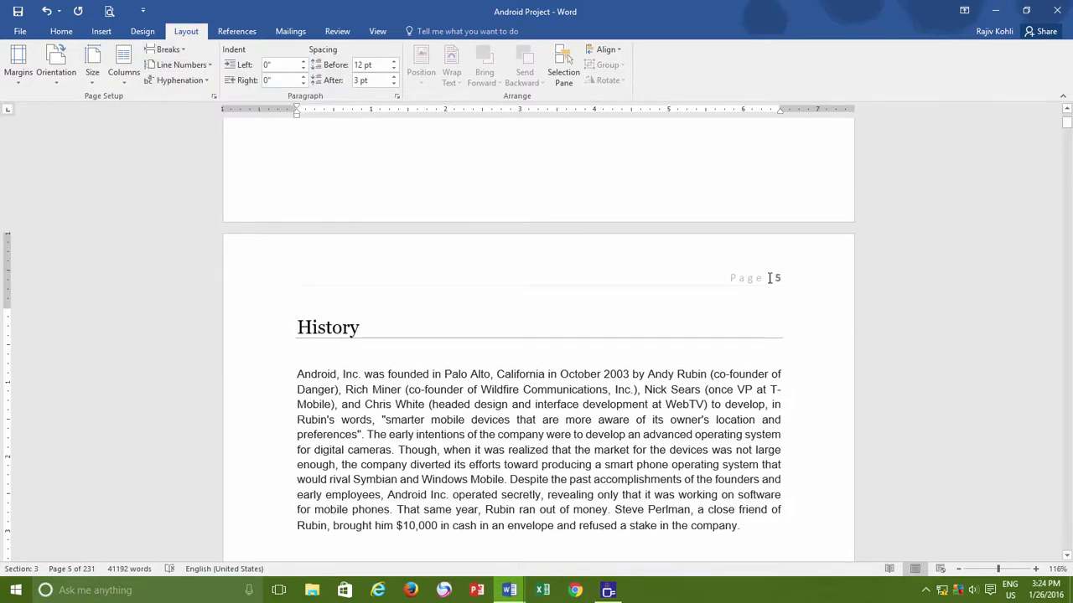
scroll(775, 286, "up", 10)
scroll(769, 281, "up", 5)
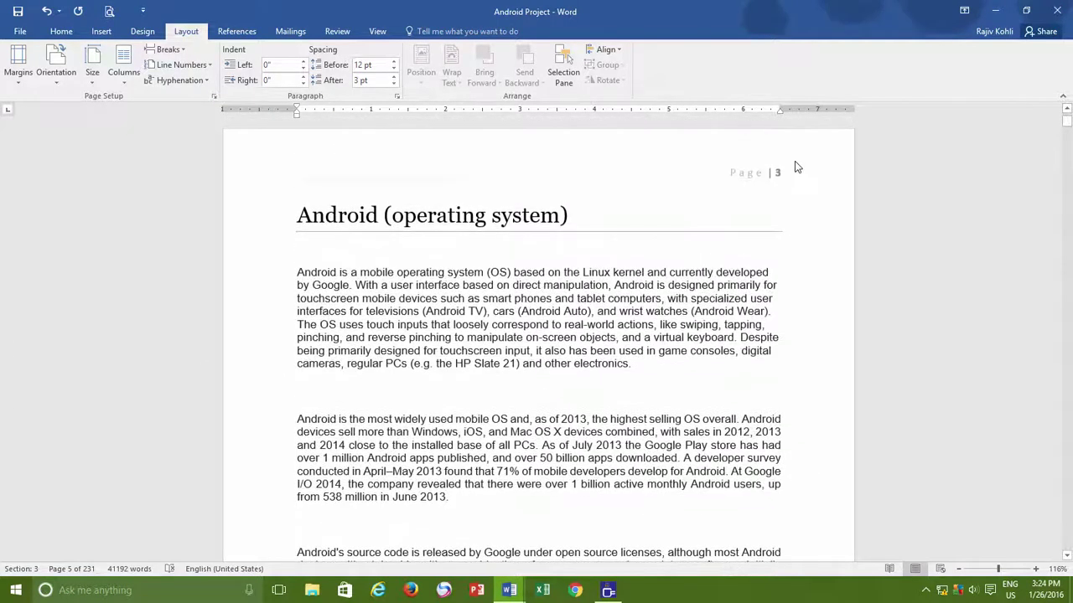
Step: Place the insertion point directly before the "Android version history" heading in the Android Project document
scroll(743, 321, "down", 5)
scroll(742, 320, "down", 15)
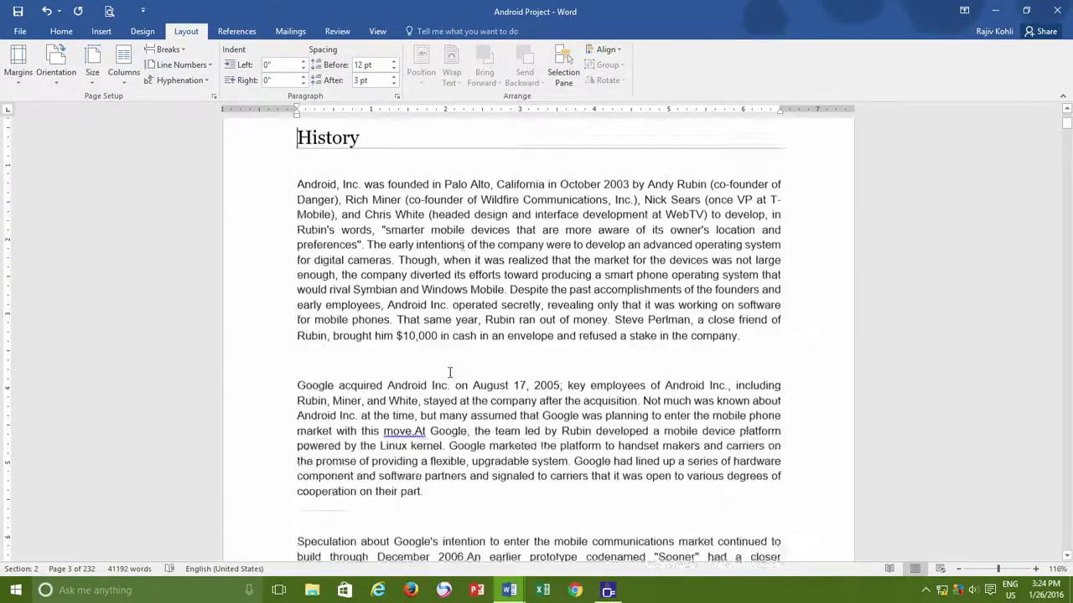
scroll(362, 353, "down", 12)
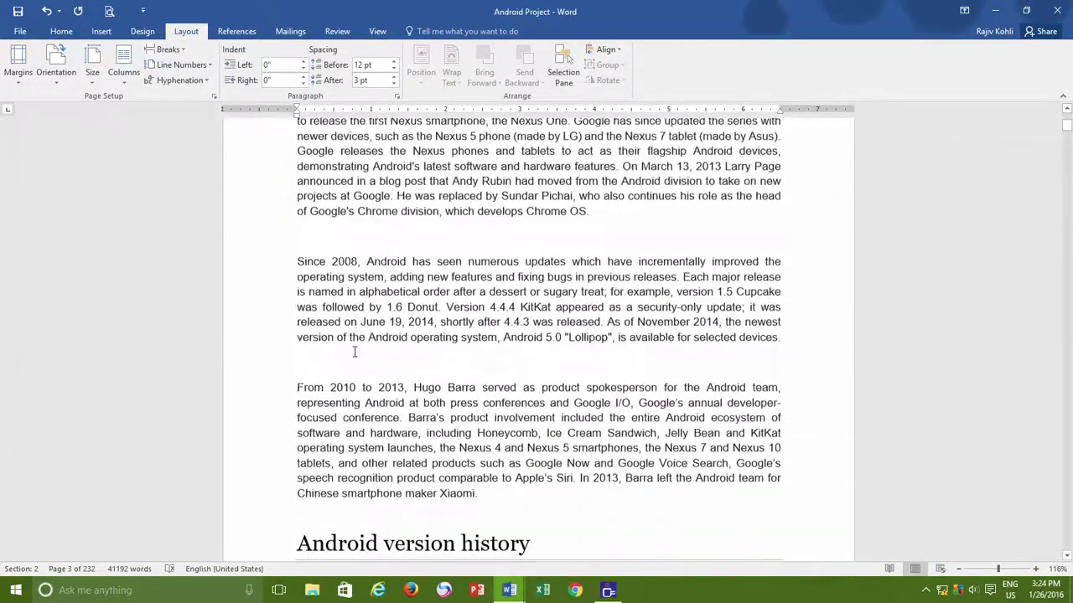
left_click(294, 216)
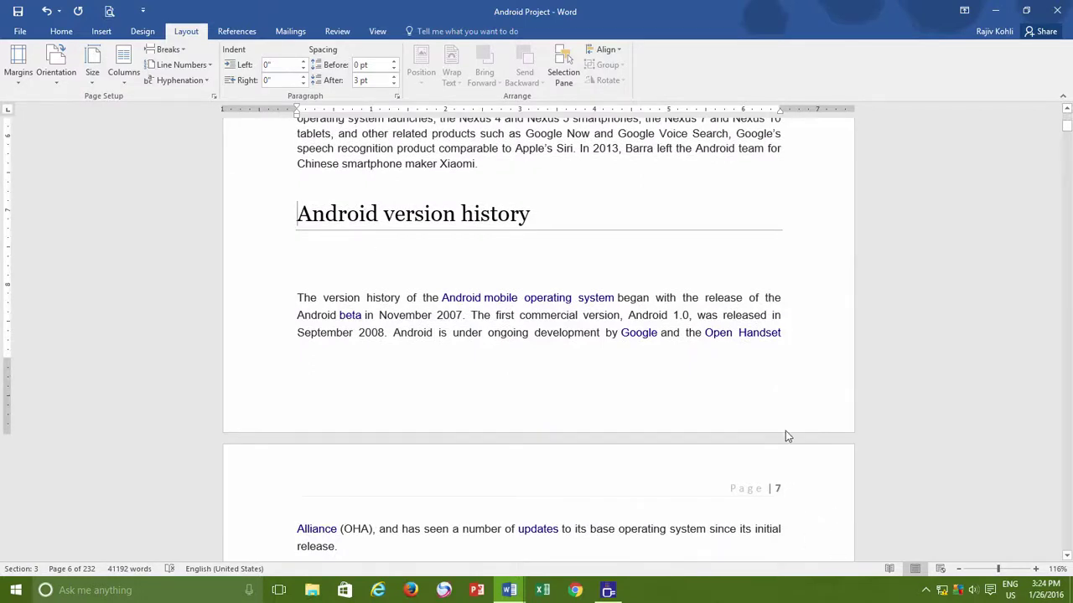
Step: Try pushing the "Android version history" heading down the page with blank lines, and remove those lines again
key("Return")
key("Return")
key("Return")
key("Return")
key("Return")
key("Return")
key("Return")
key("Return")
key("Return")
key("Return")
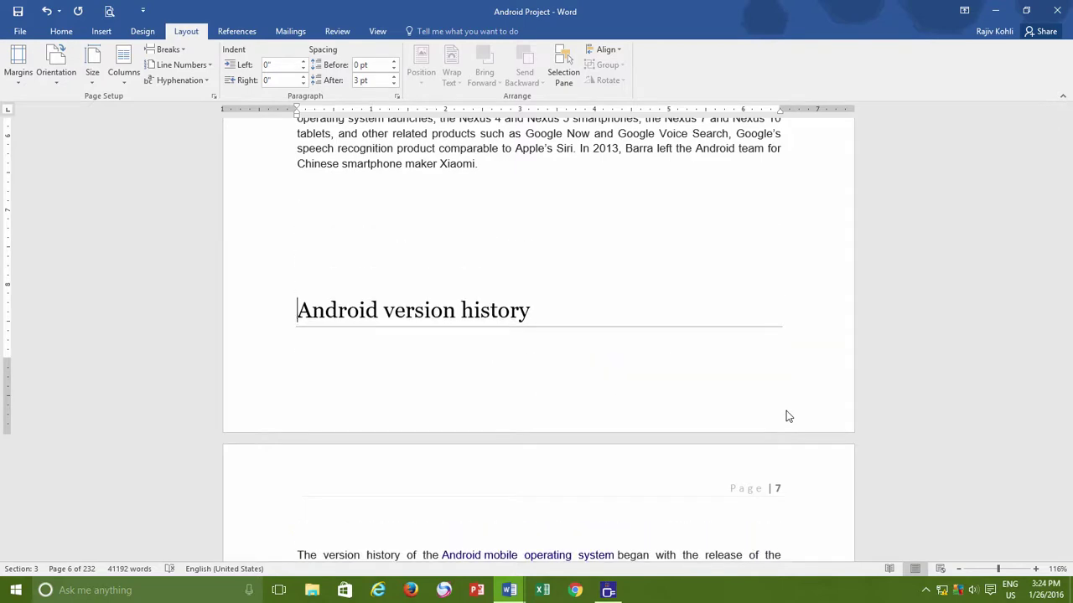
key("BackSpace")
key("BackSpace")
key("BackSpace")
key("BackSpace")
key("BackSpace")
key("BackSpace")
key("BackSpace")
key("BackSpace")
key("BackSpace")
key("BackSpace")
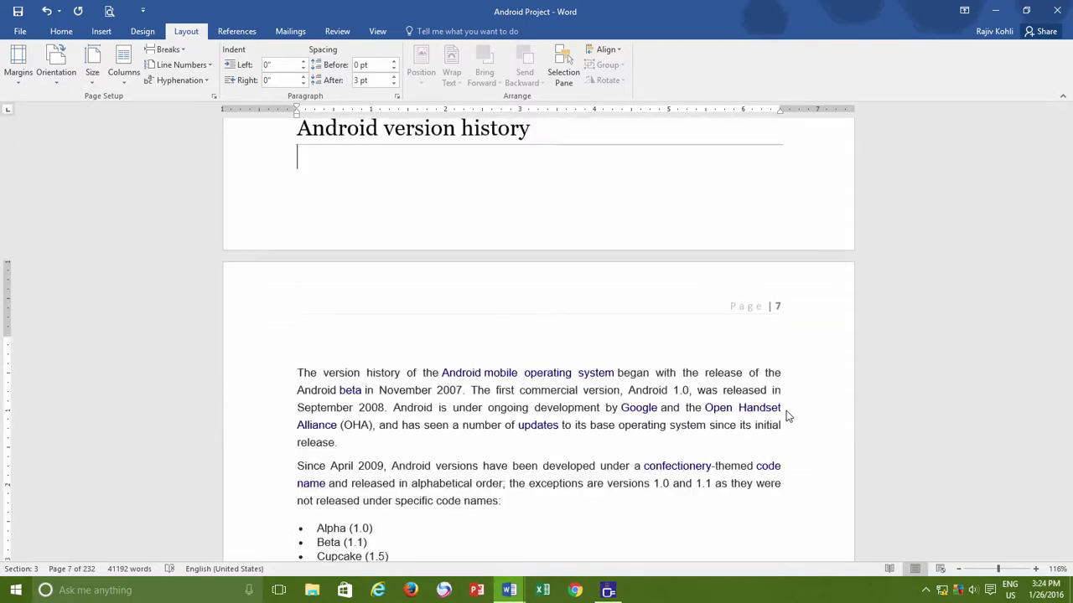
Step: Try a Next Page section break before the "Android version history" heading and undo it
left_click(165, 49)
left_click(215, 224)
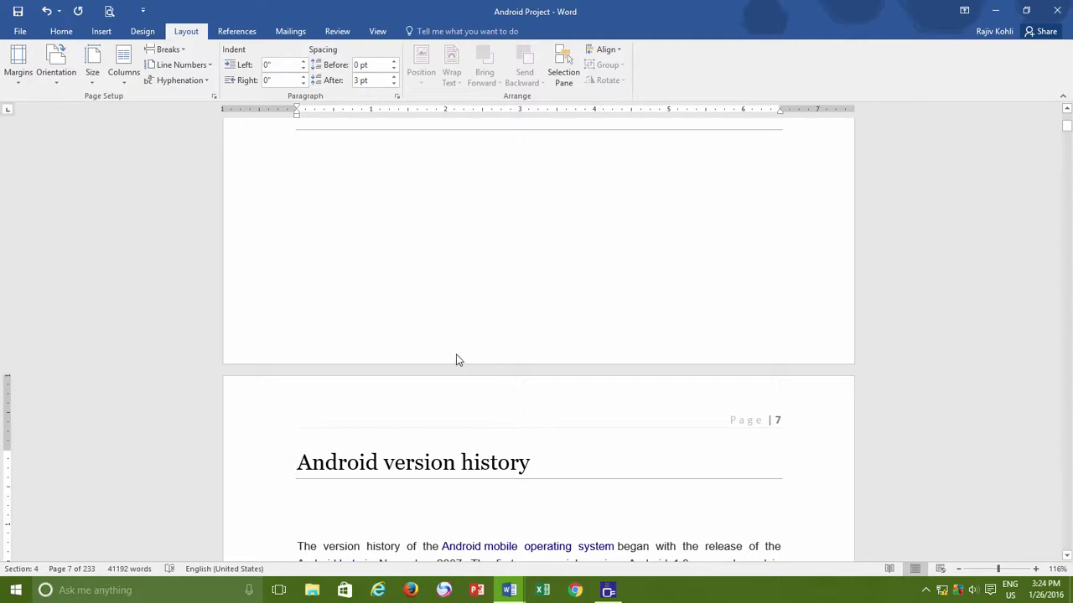
left_click(47, 11)
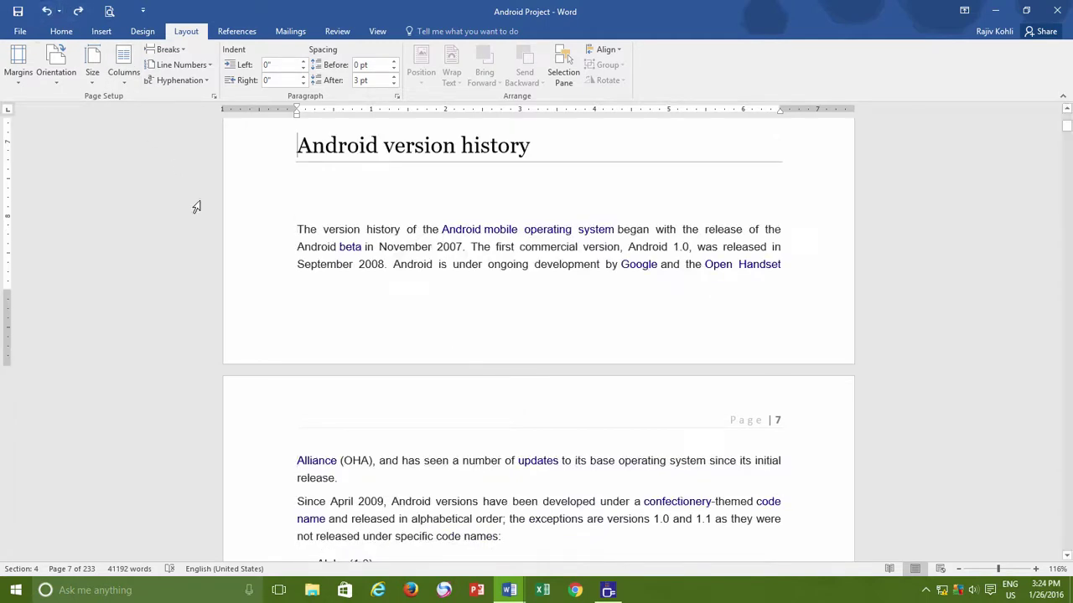
Step: Insert an Even Page section break before the "Android version history" heading and check the header number of its page
left_click(167, 50)
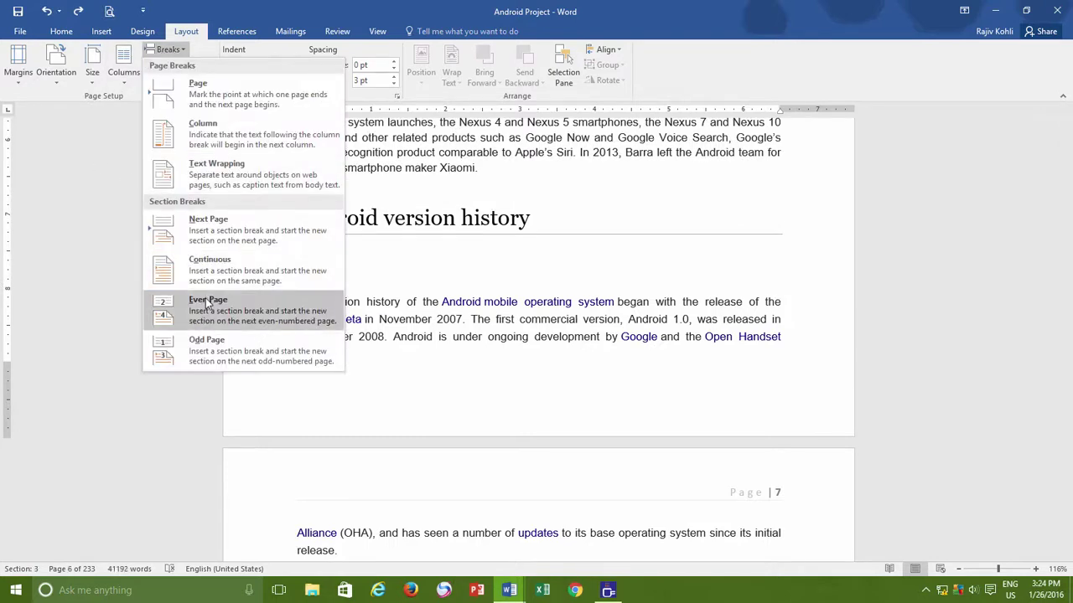
left_click(207, 303)
scroll(503, 394, "down", 3)
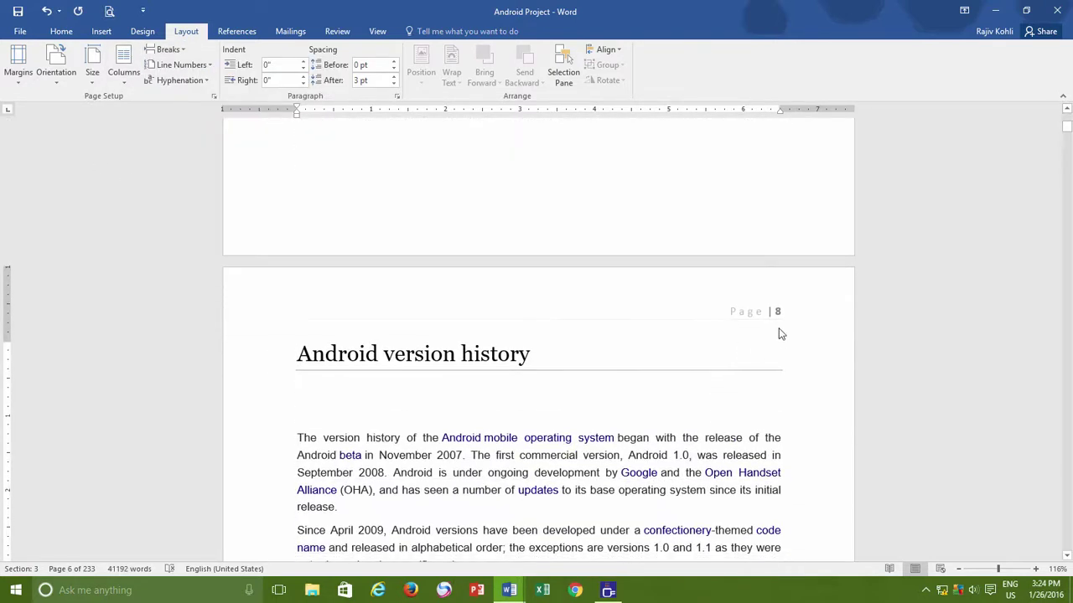
Step: Examine the print preview pages between the History and "Android version history" headings, and return to editing
left_click(108, 11)
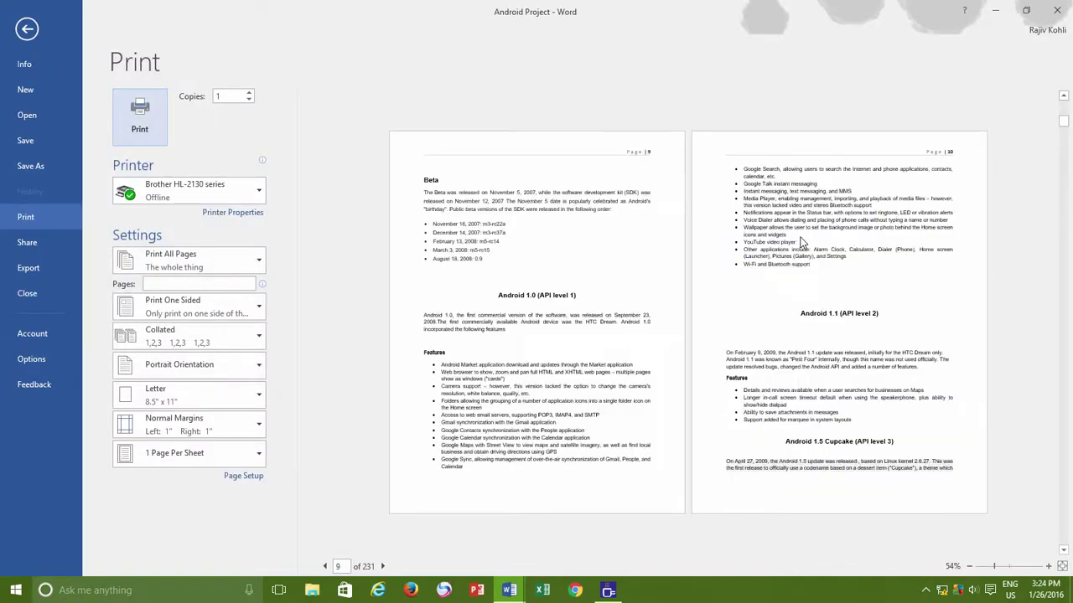
scroll(786, 234, "up", 2)
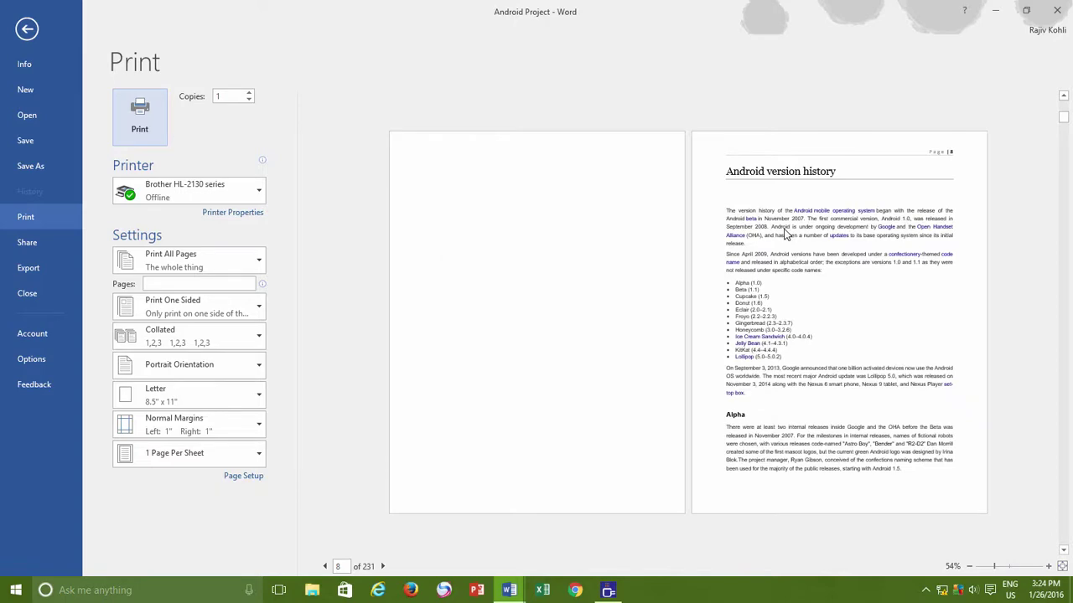
scroll(787, 234, "up", 3)
scroll(786, 234, "down", 3)
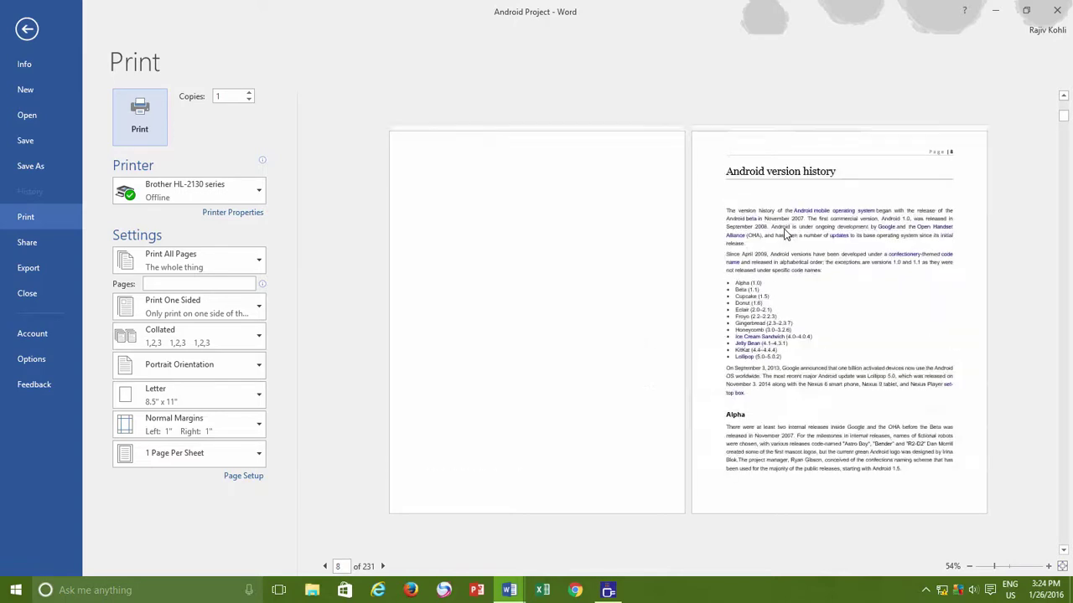
scroll(786, 235, "up", 3)
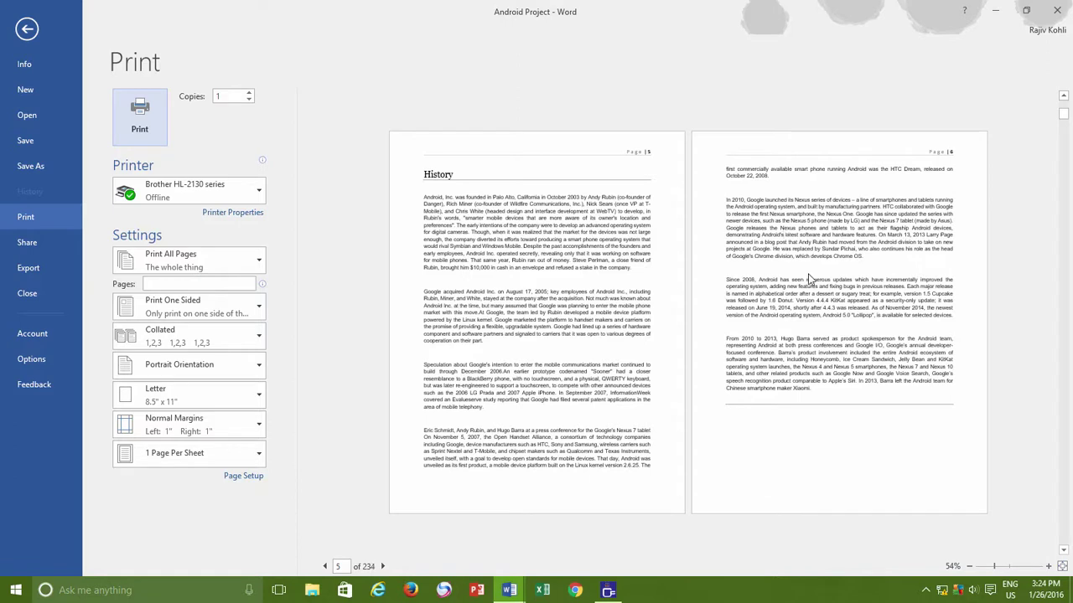
left_click(25, 30)
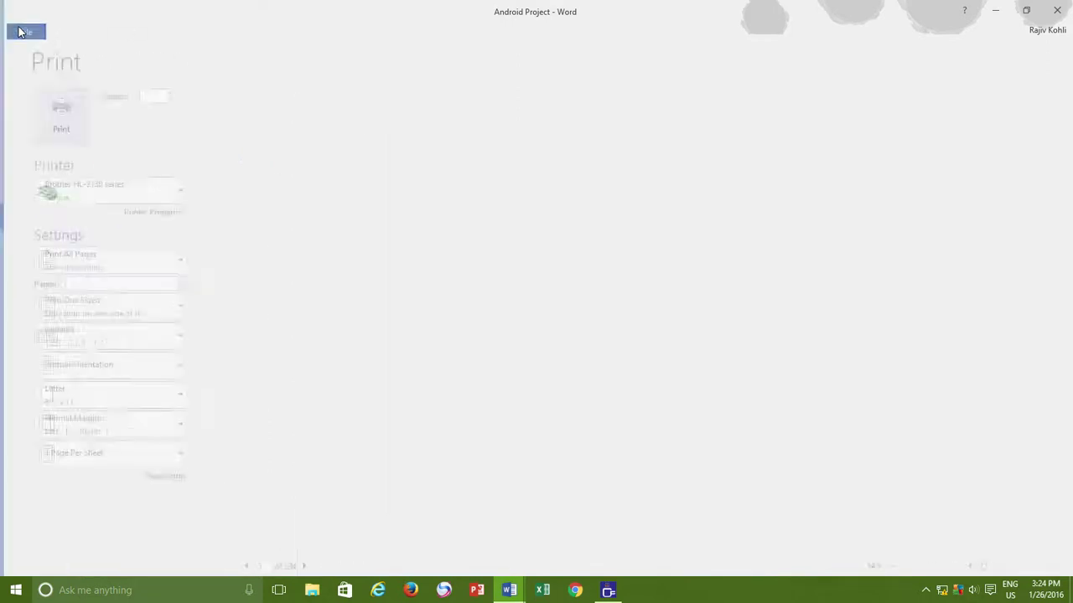